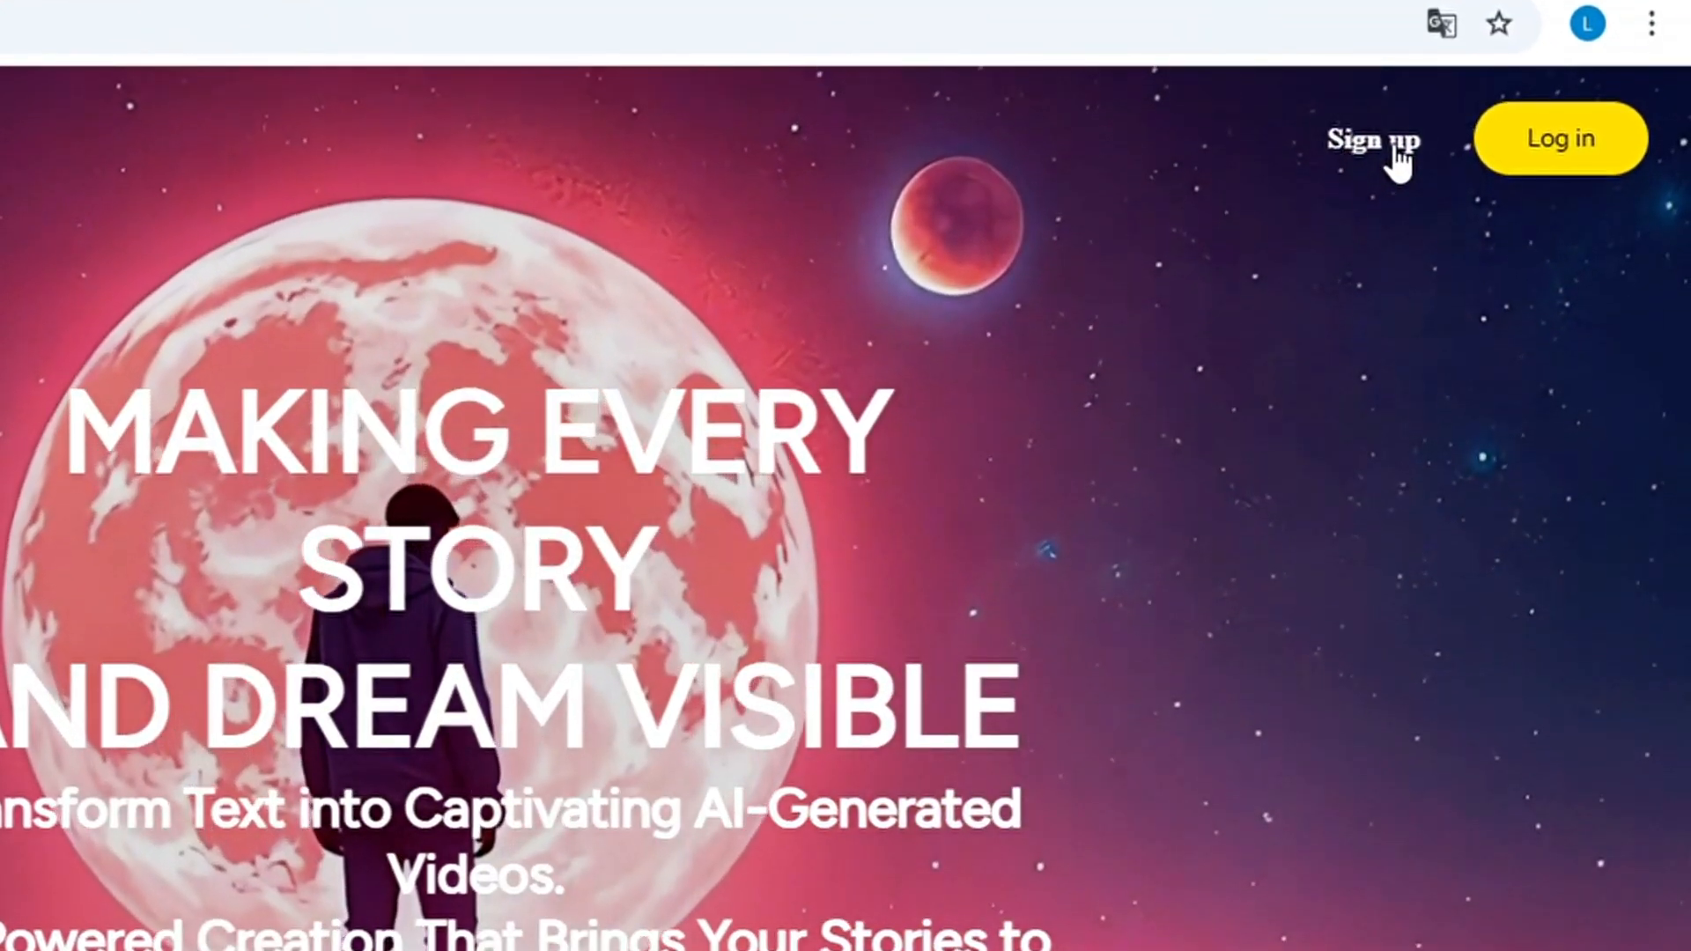
# Fill in the MagicLight sign-up form with the temporary e-mail address and account password, and request the verification code
pyautogui.click(1396, 157)
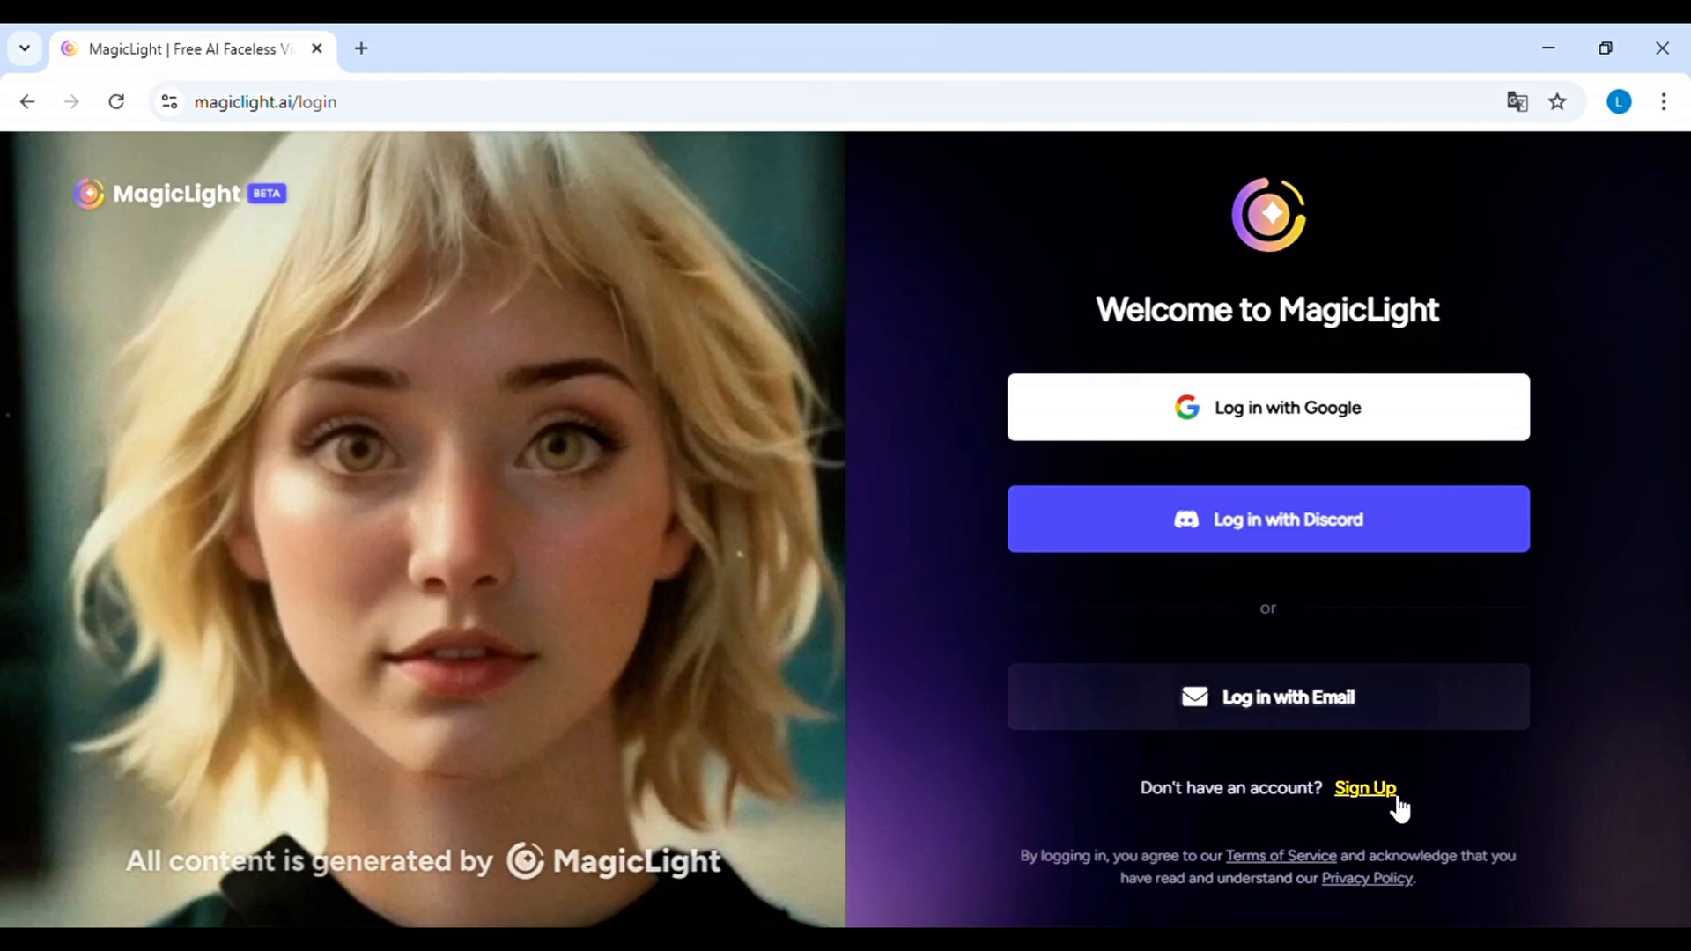
pyautogui.click(1365, 789)
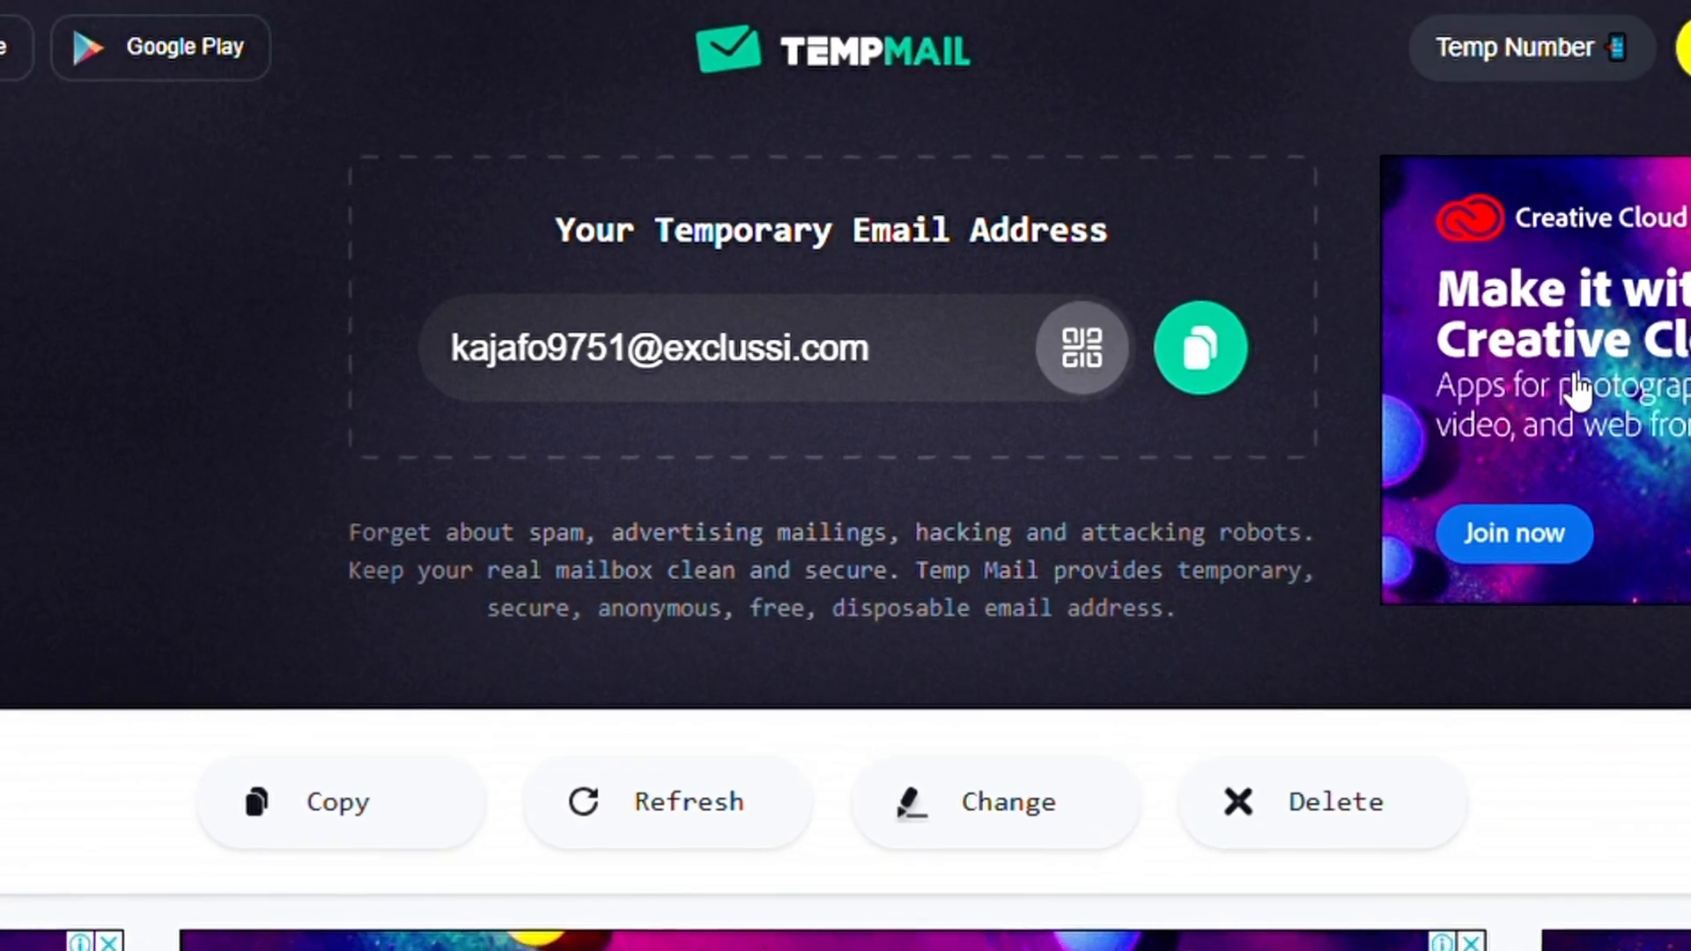
pyautogui.click(1250, 350)
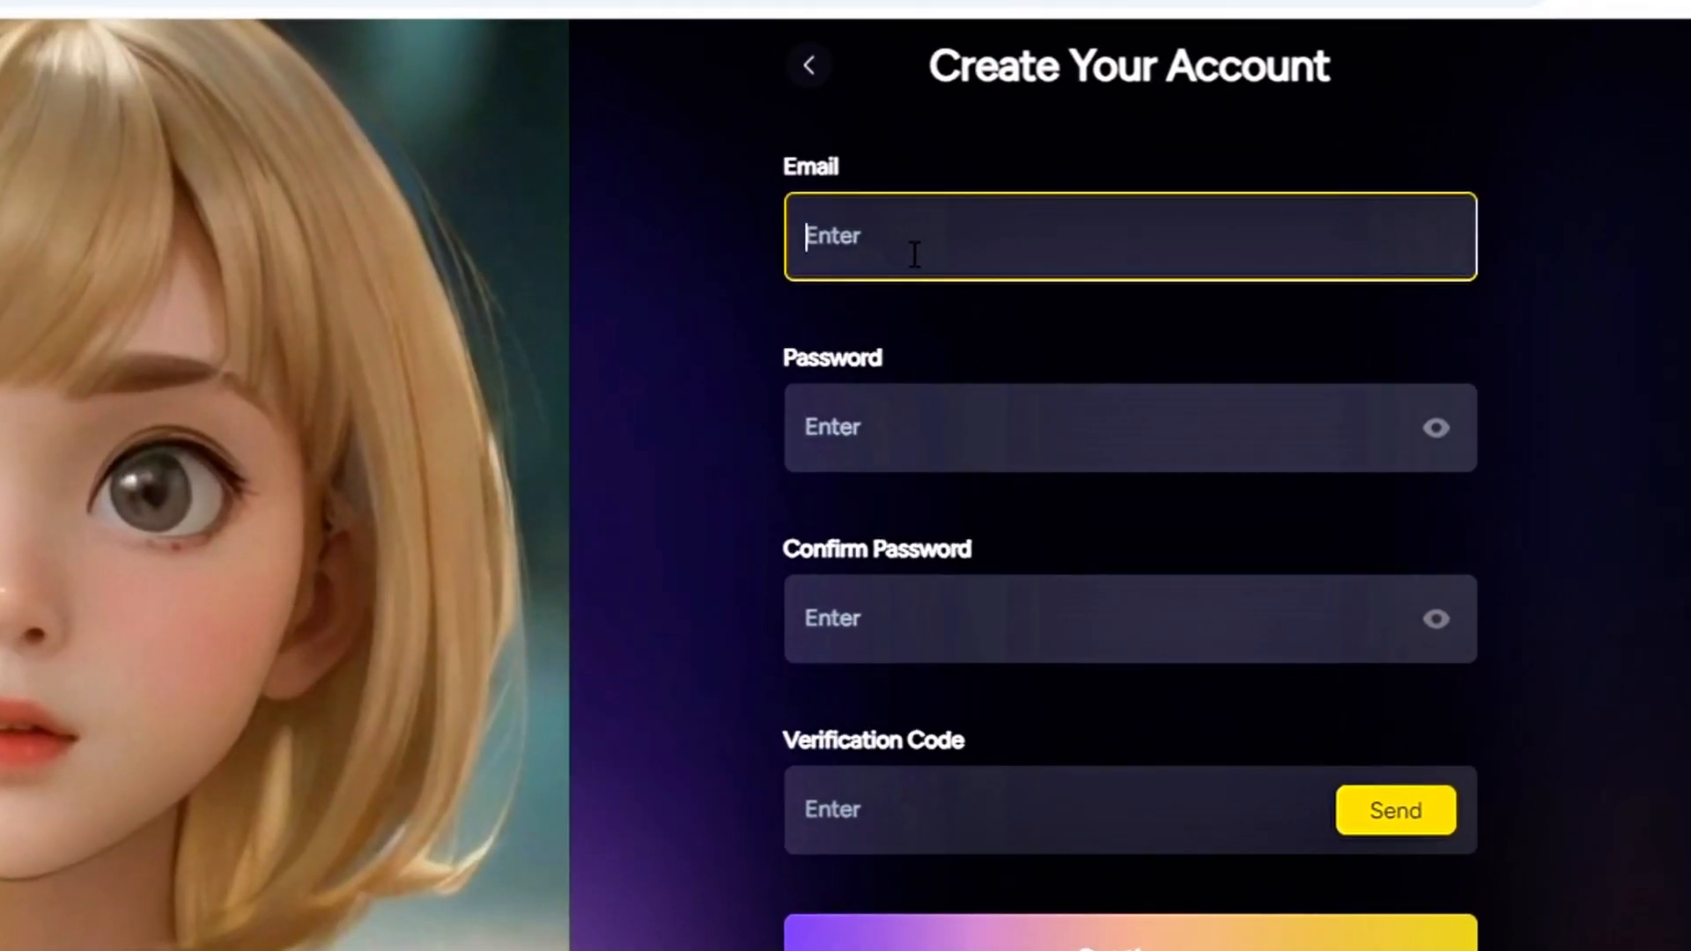
pyautogui.hotkey('ctrl', 'v')
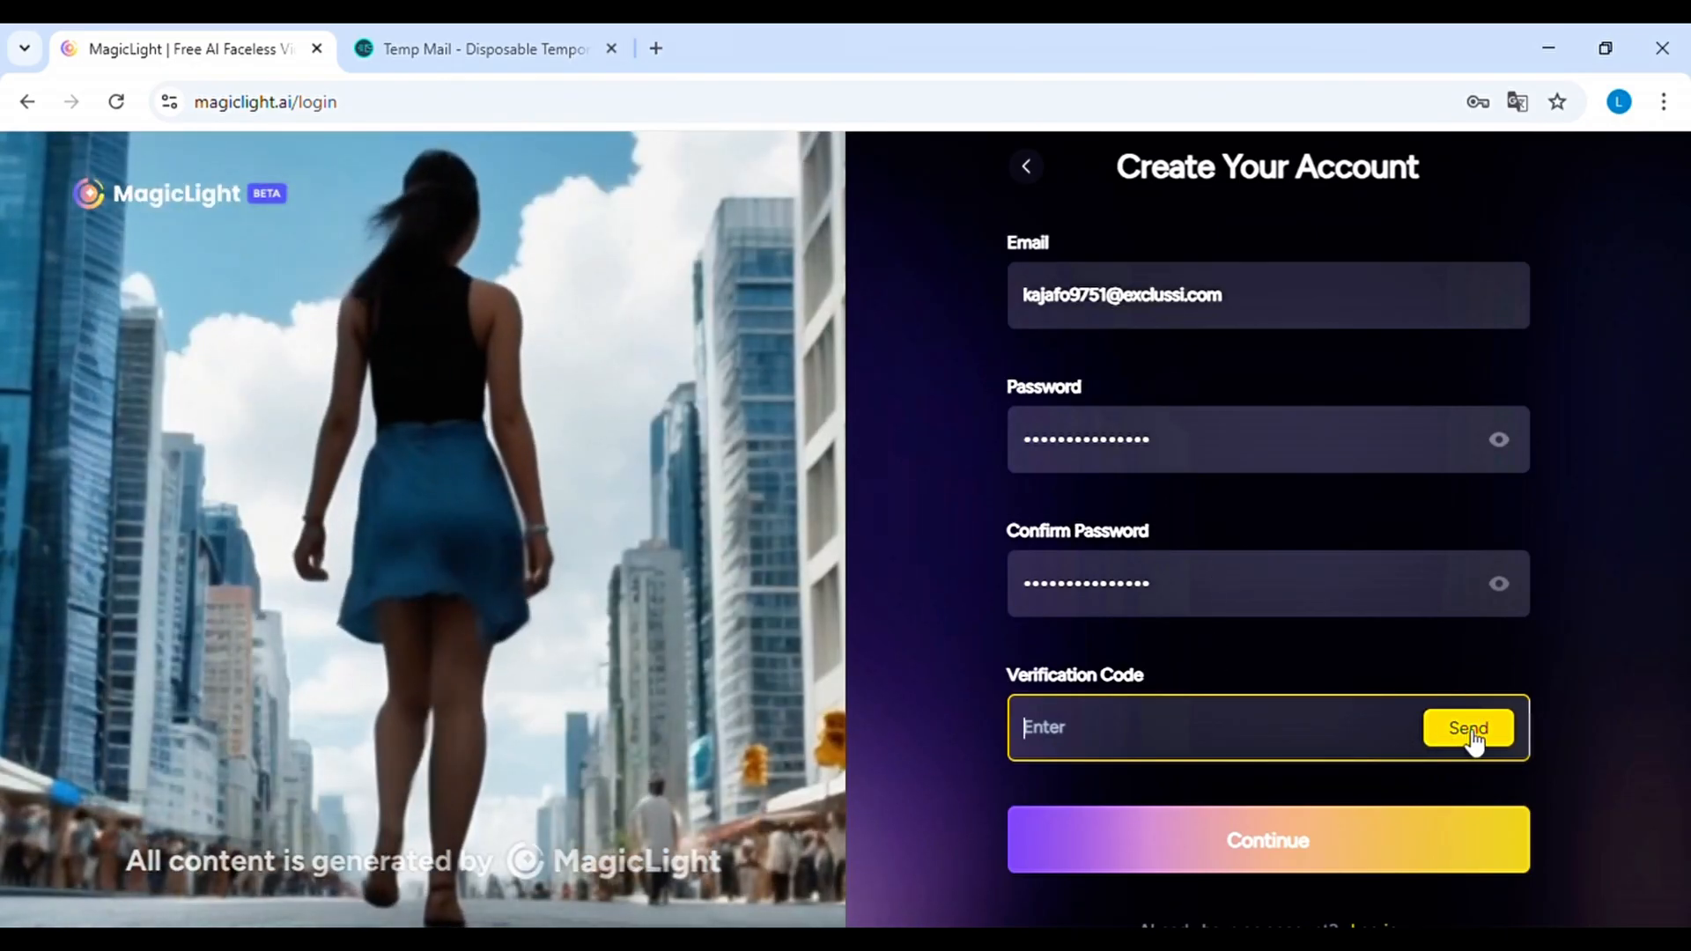
pyautogui.click(1469, 731)
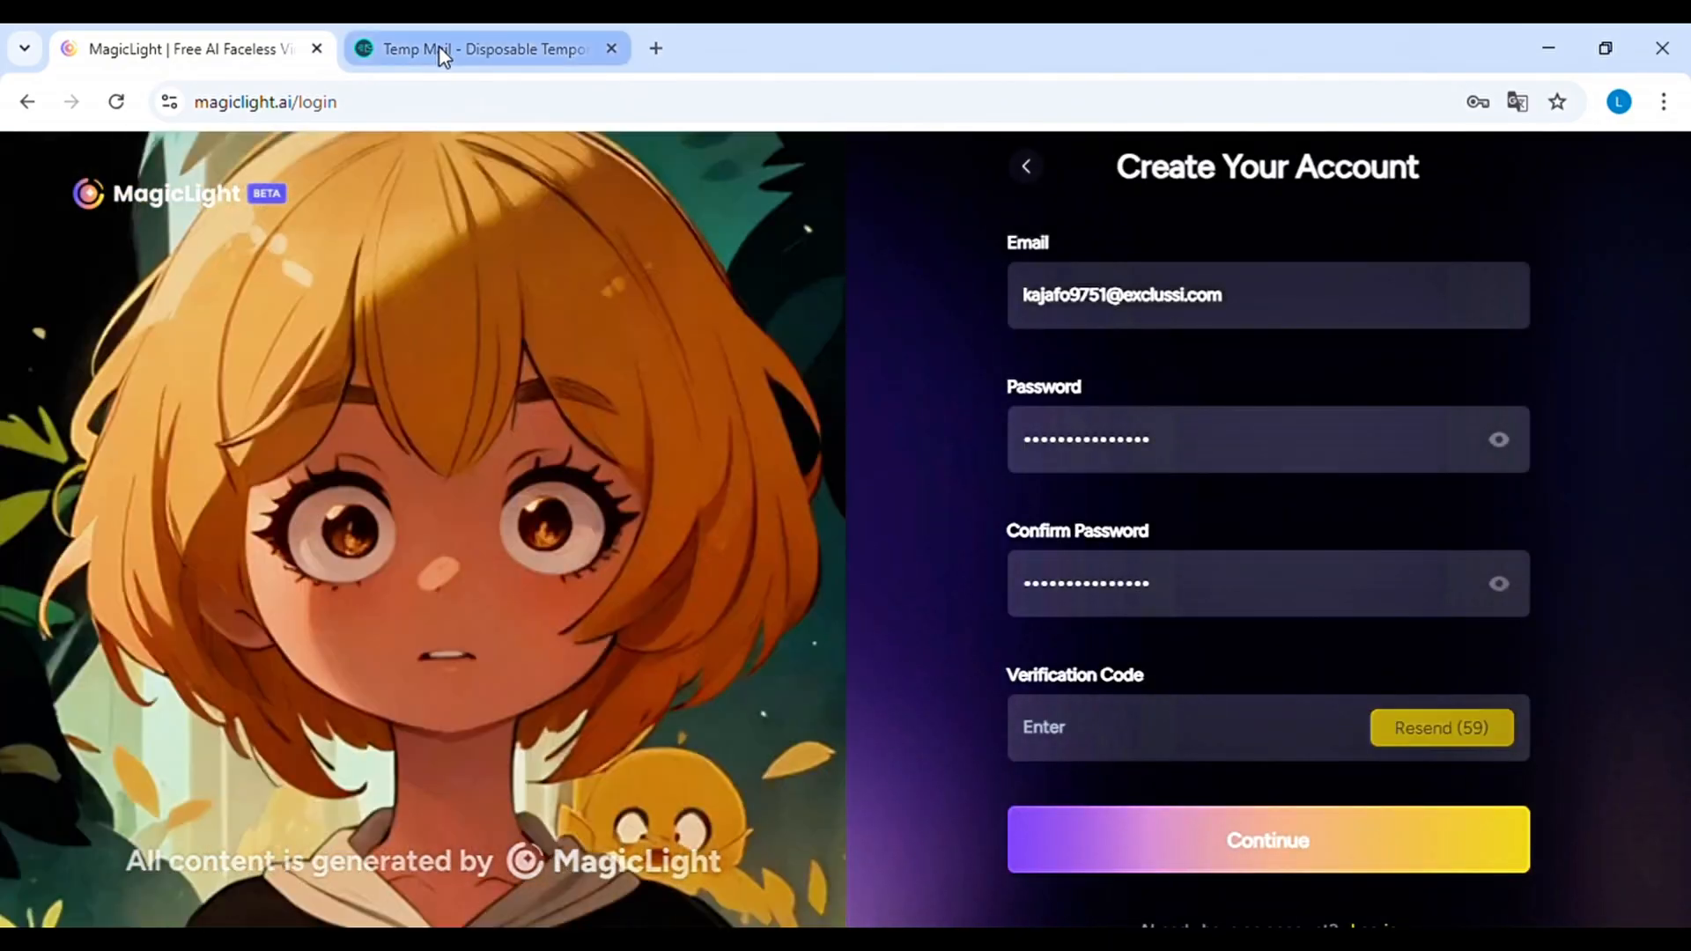
# Copy the verification code from the Temp Mail inbox into the sign-up form and submit the registration
pyautogui.click(439, 48)
pyautogui.scroll(-8, 1230, 616)
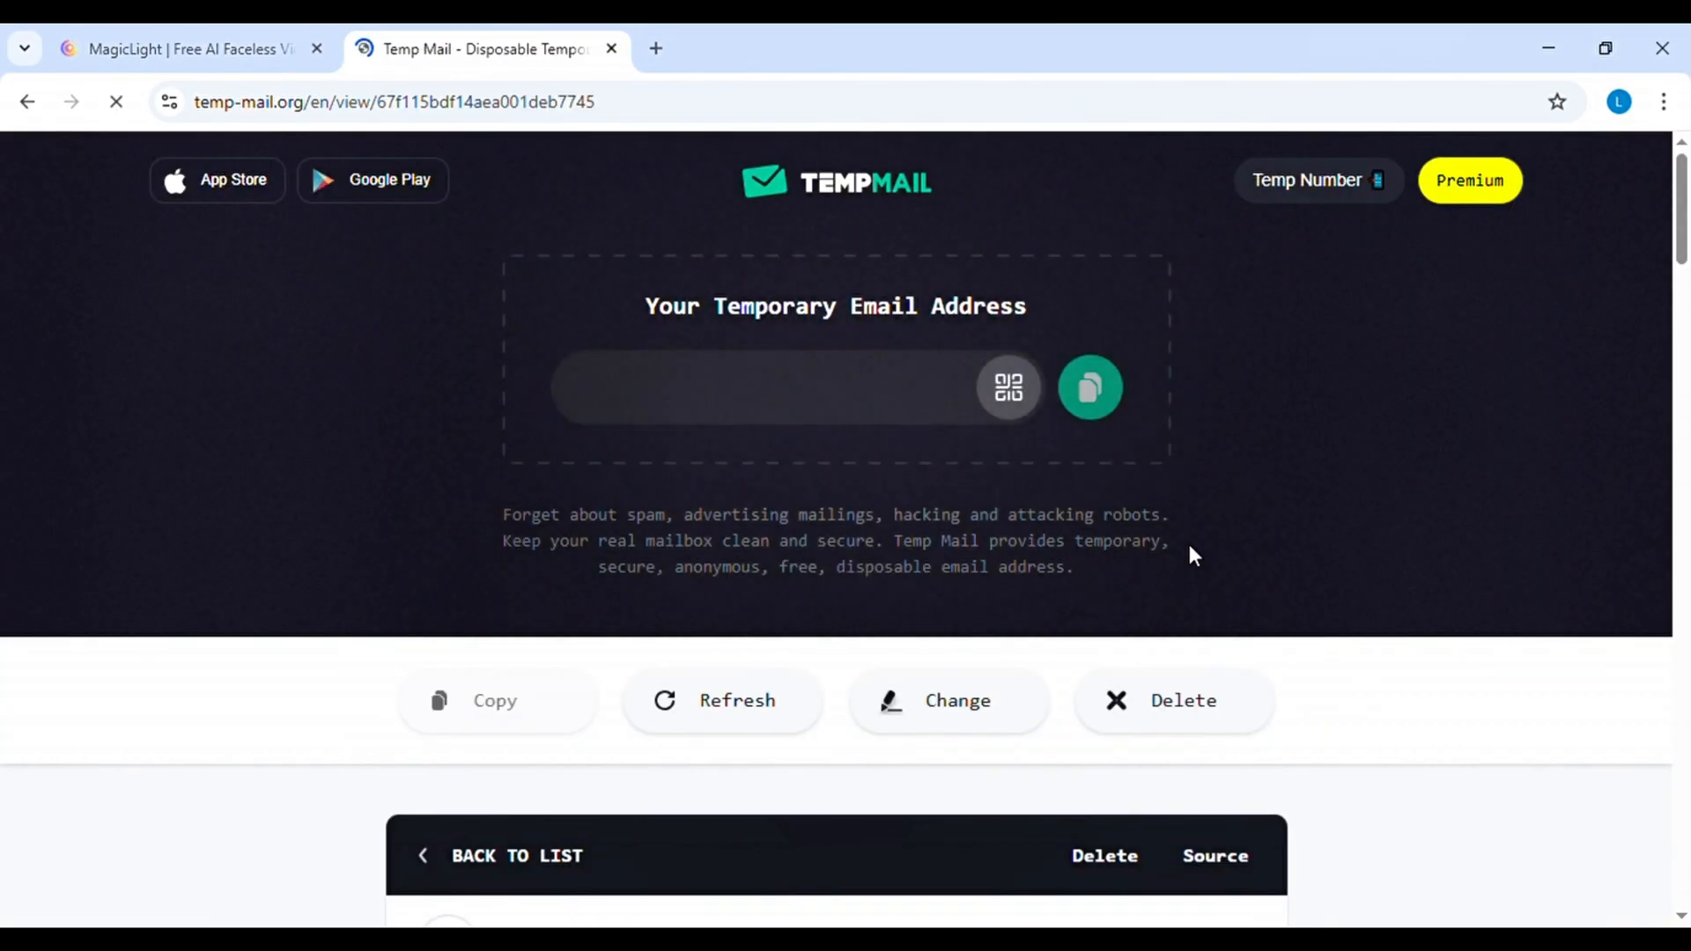
pyautogui.scroll(-7, 1187, 550)
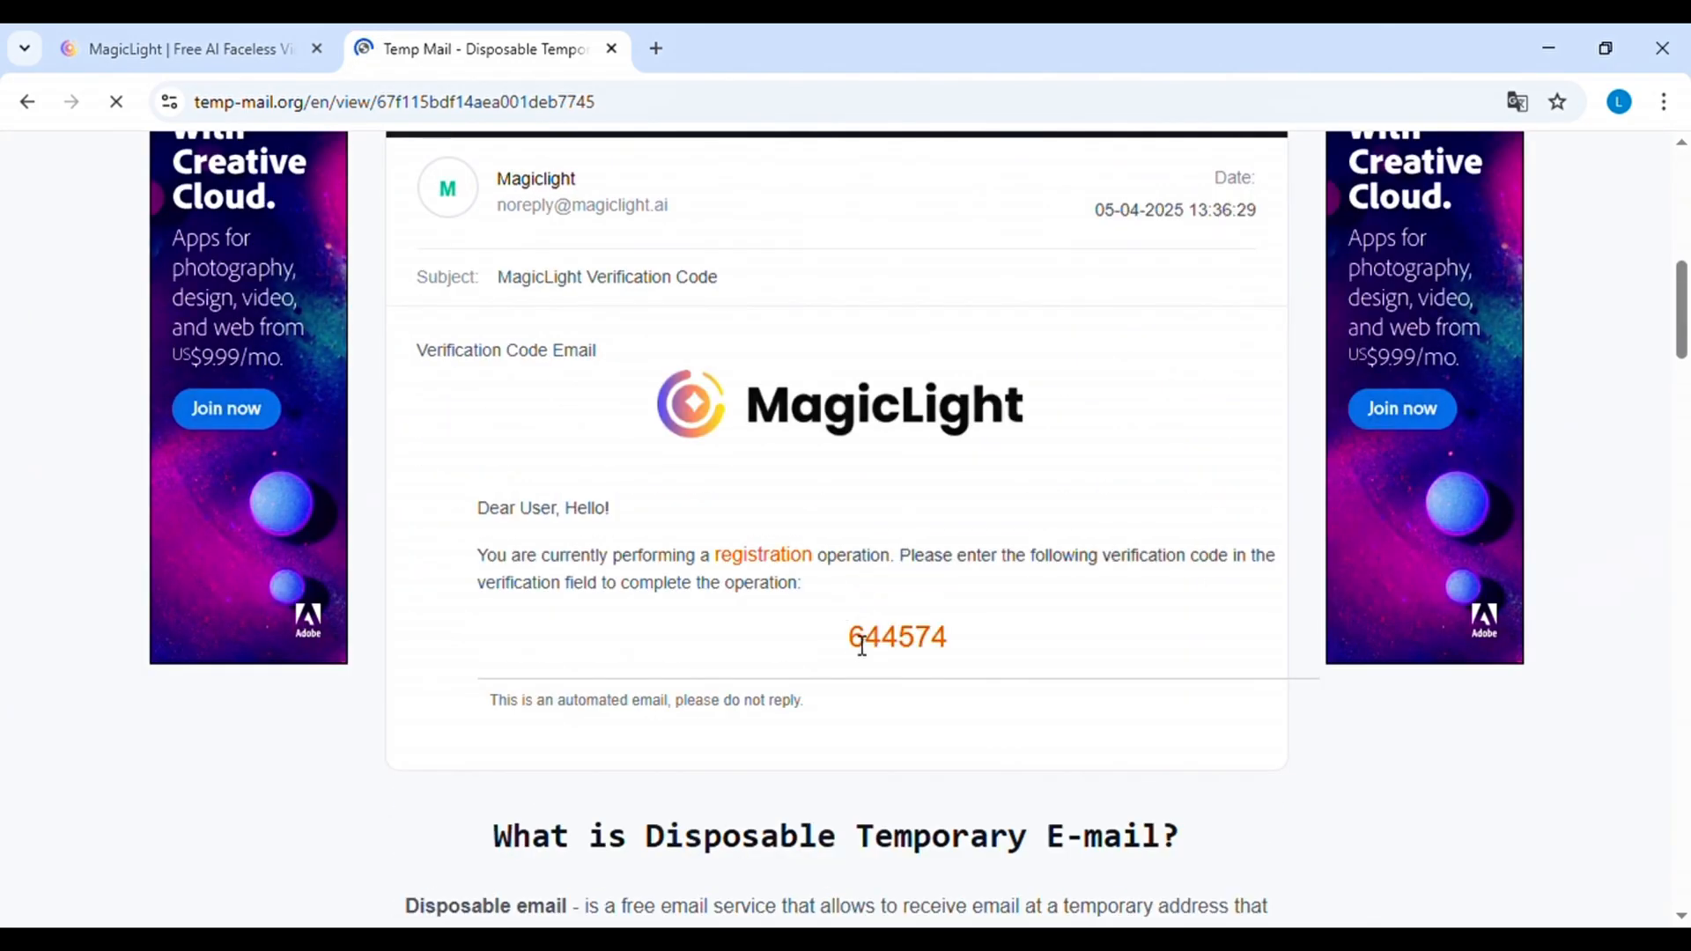
pyautogui.click(176, 48)
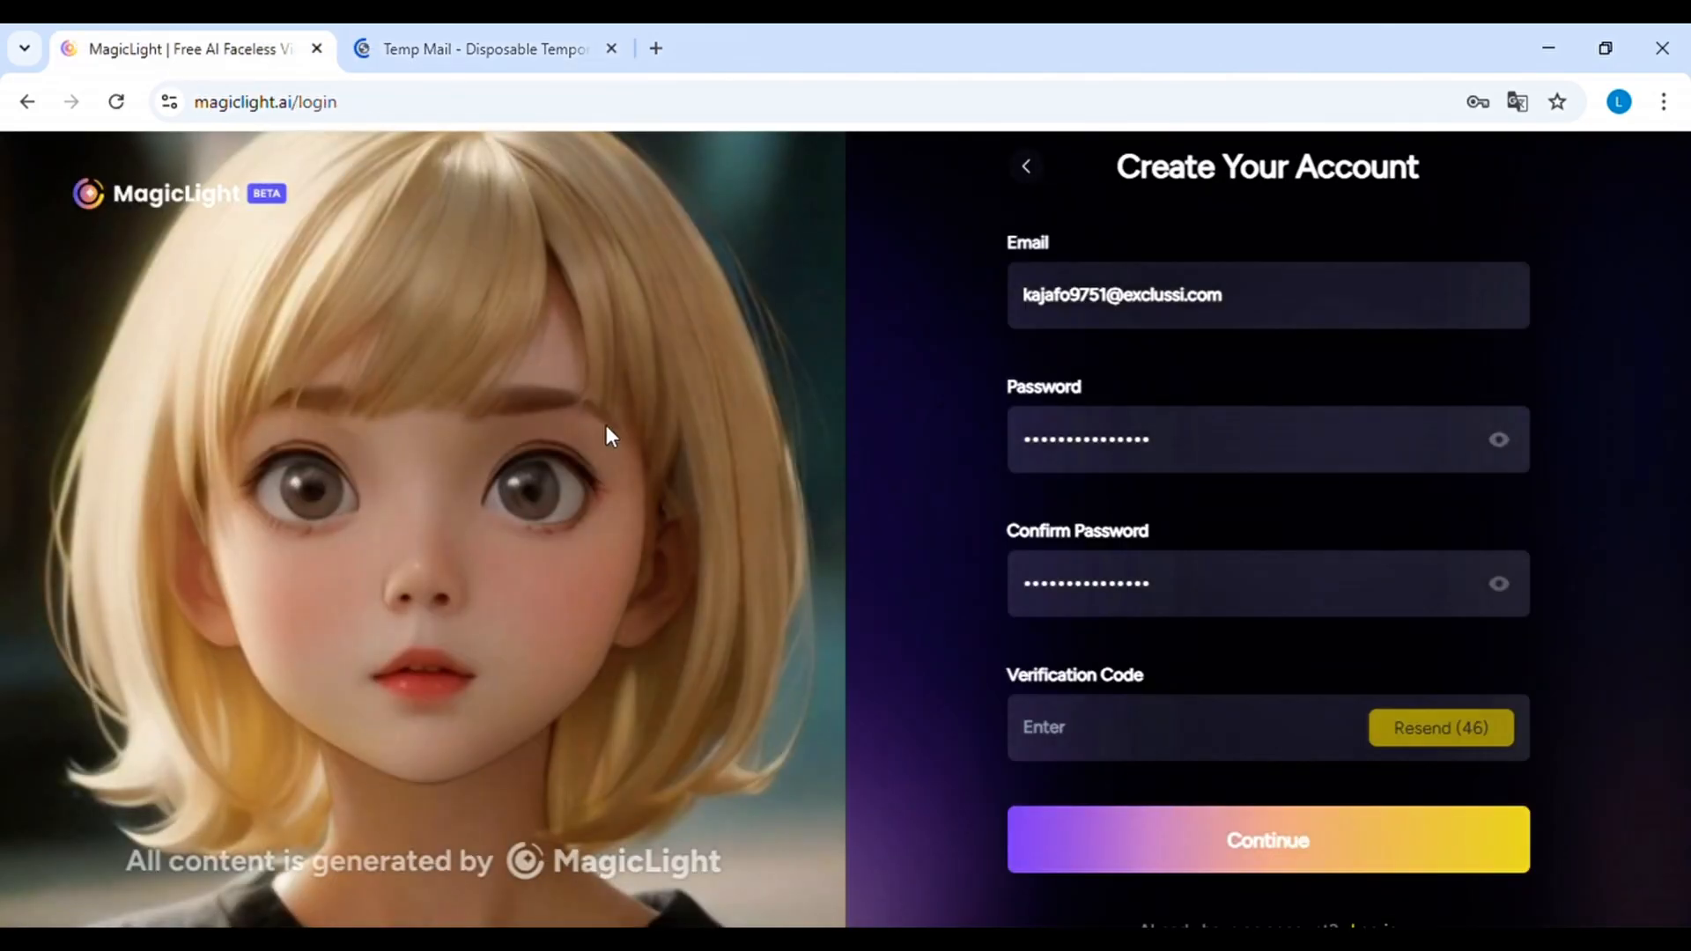
pyautogui.click(1121, 727)
pyautogui.hotkey('ctrl', 'v')
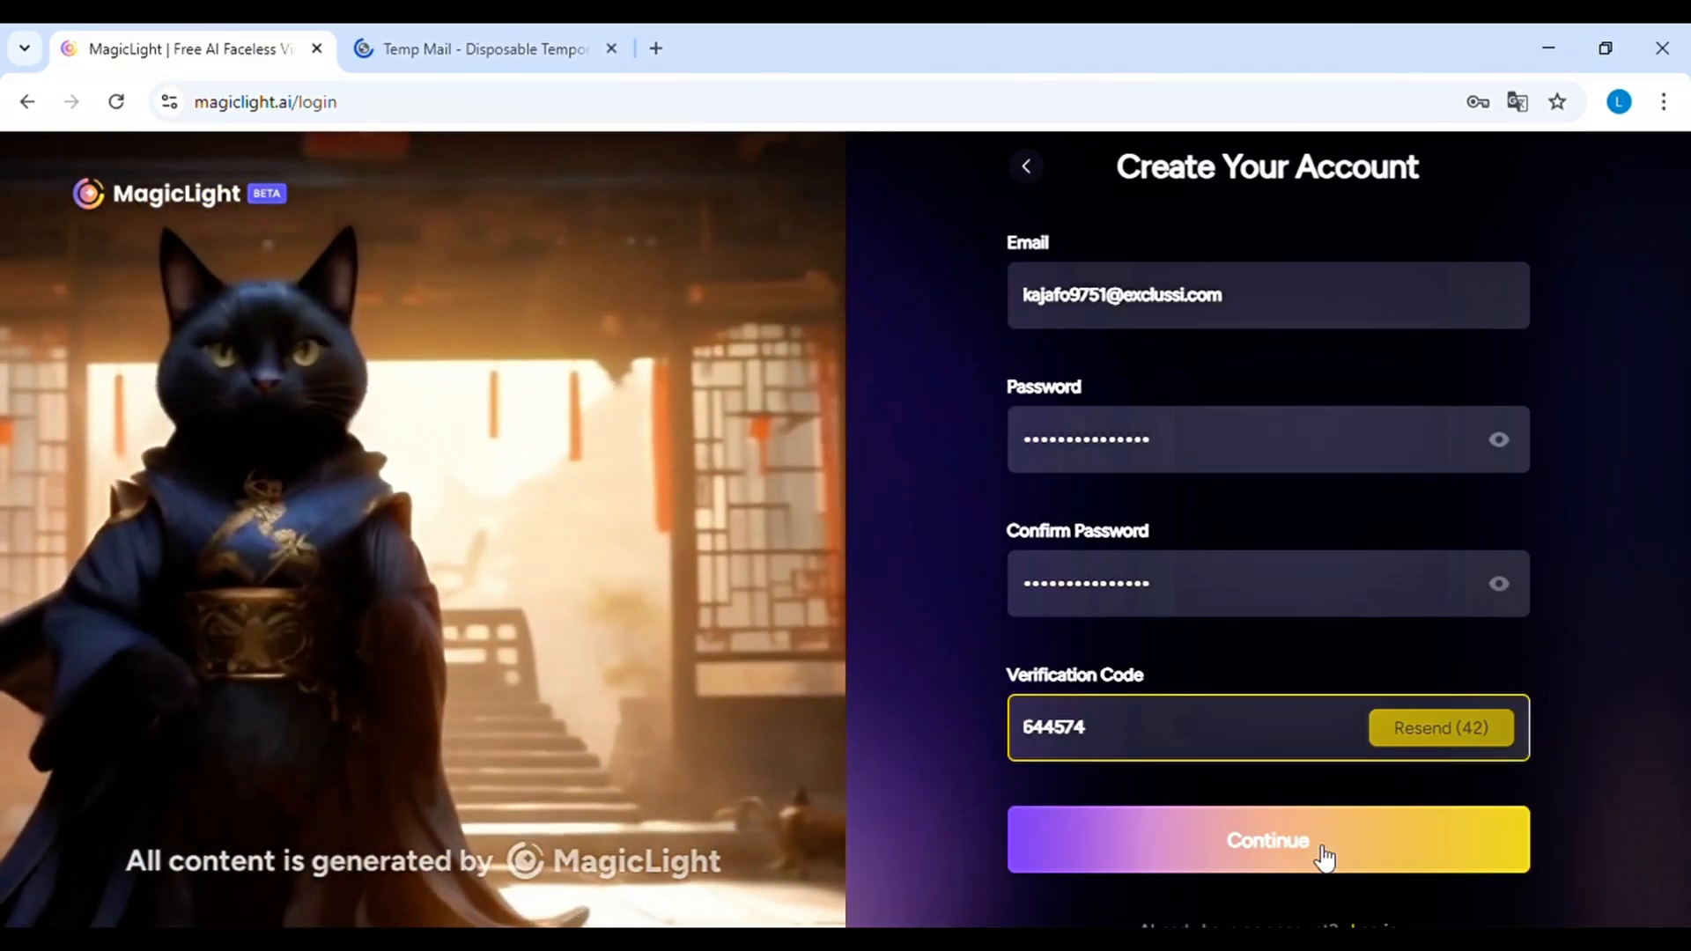
pyautogui.click(1322, 852)
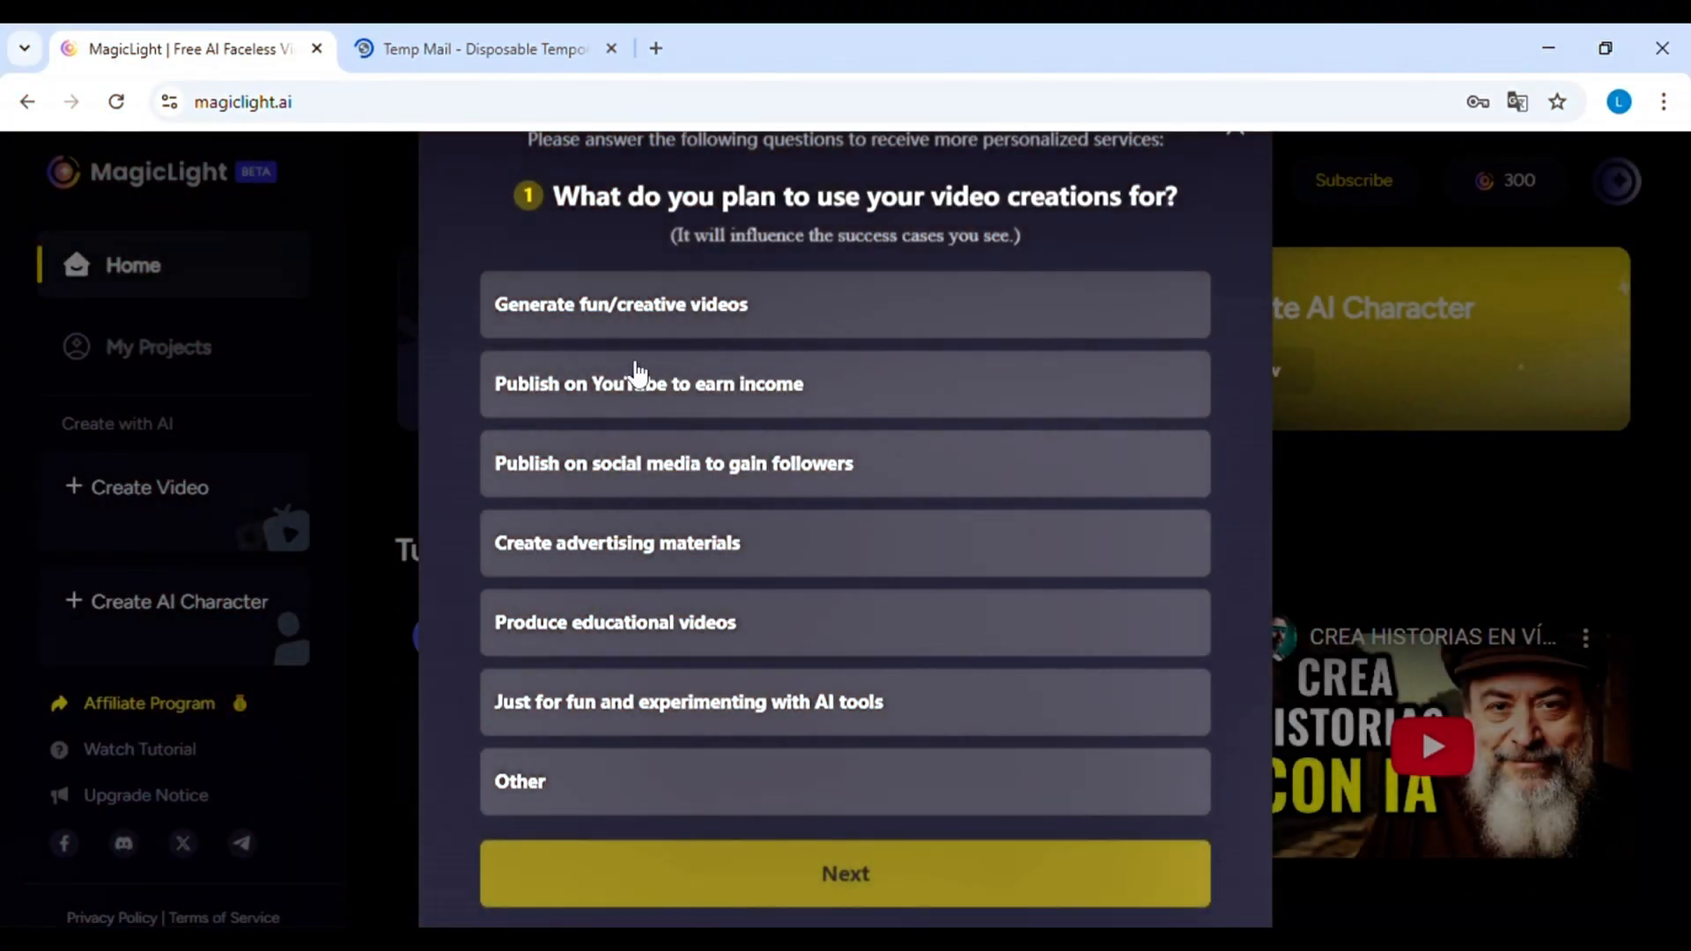
# Complete the onboarding questionnaire with "Generate fun/creative videos" as the purpose and "Other" as the profession
pyautogui.click(772, 300)
pyautogui.click(850, 872)
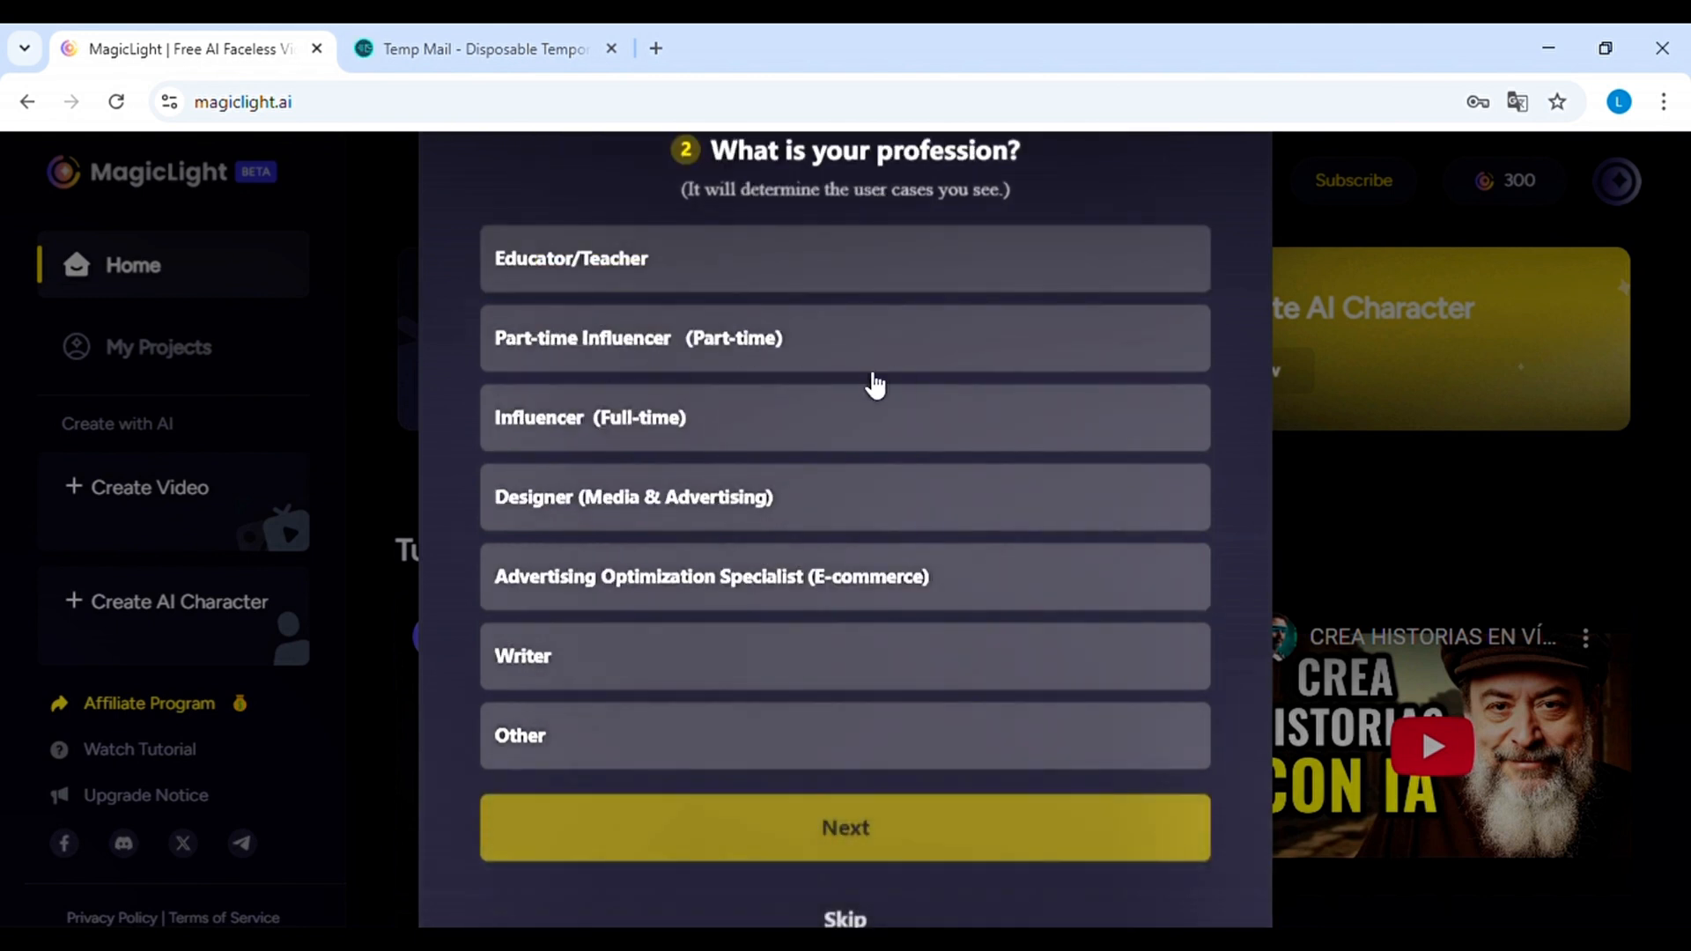
pyautogui.click(735, 738)
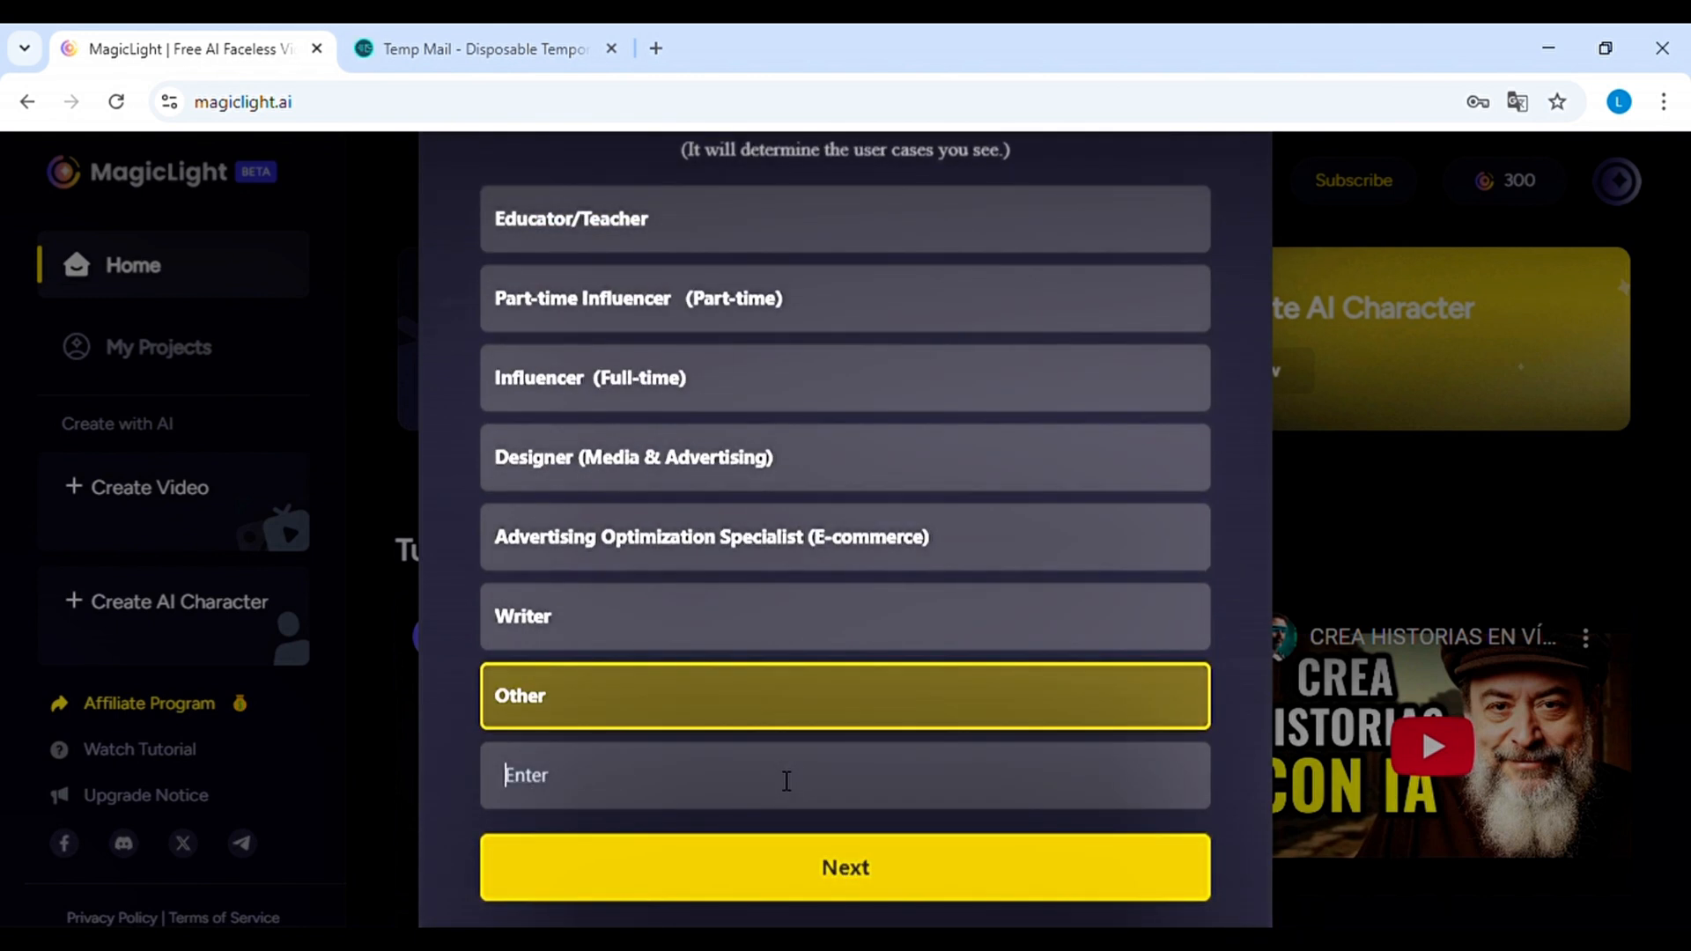
pyautogui.click(841, 867)
pyautogui.click(751, 332)
pyautogui.click(835, 738)
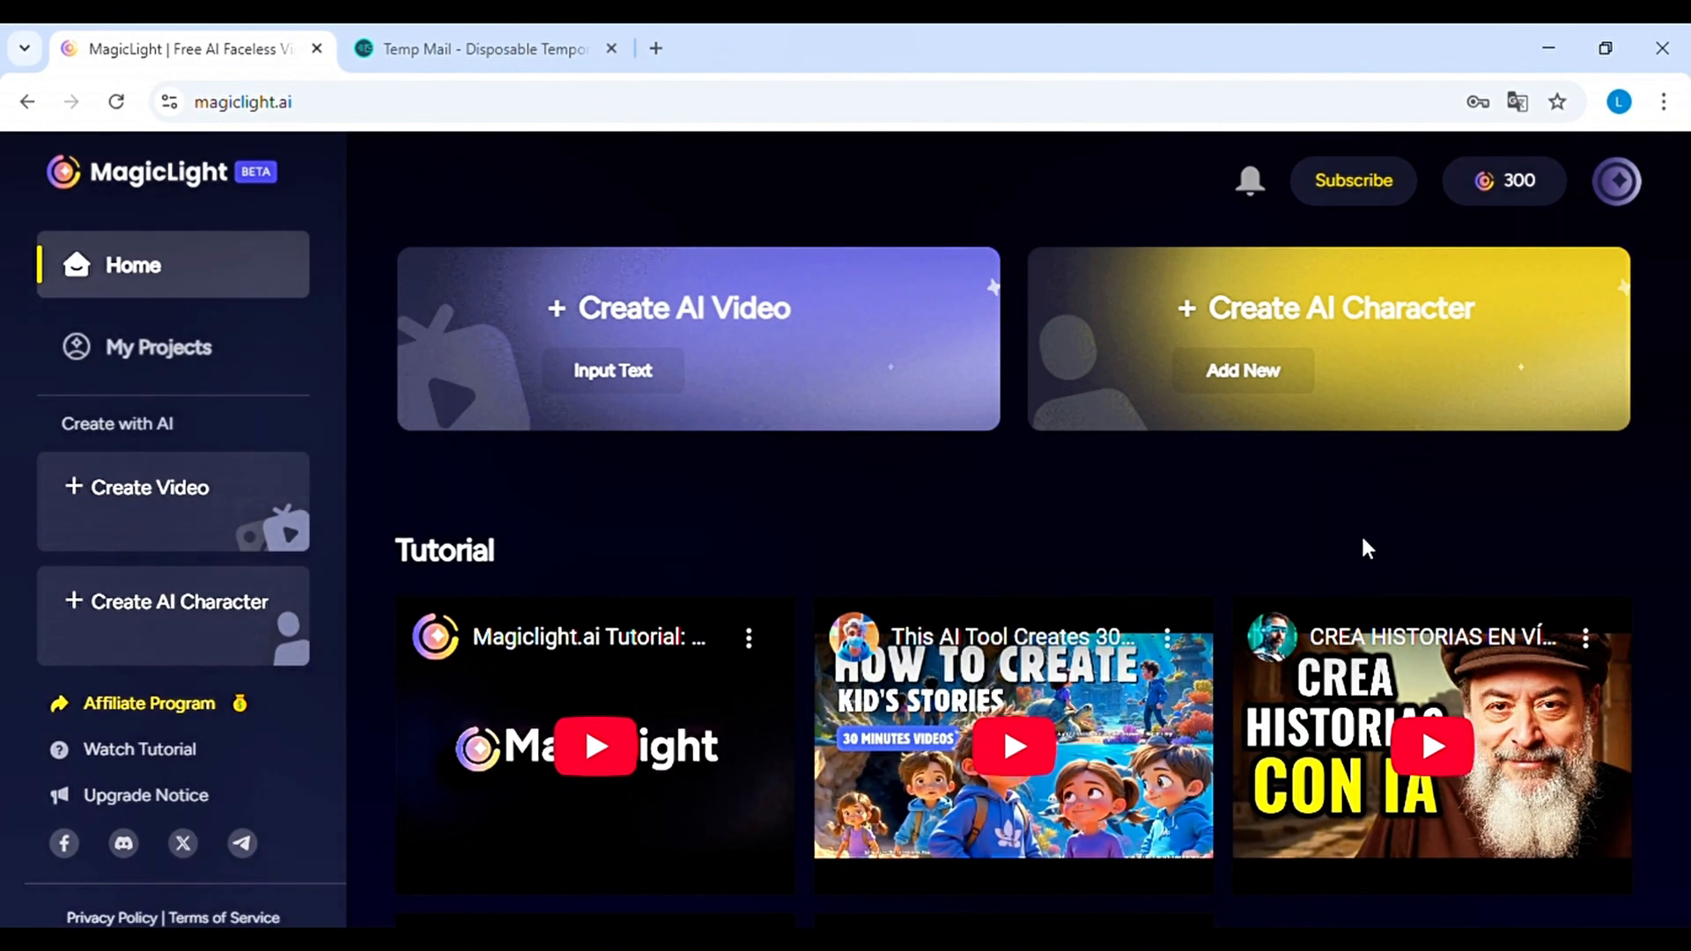
# Browse the tutorials and community videos on the home page and open the "Deceitful Dance" video
pyautogui.scroll(-10, 1685, 564)
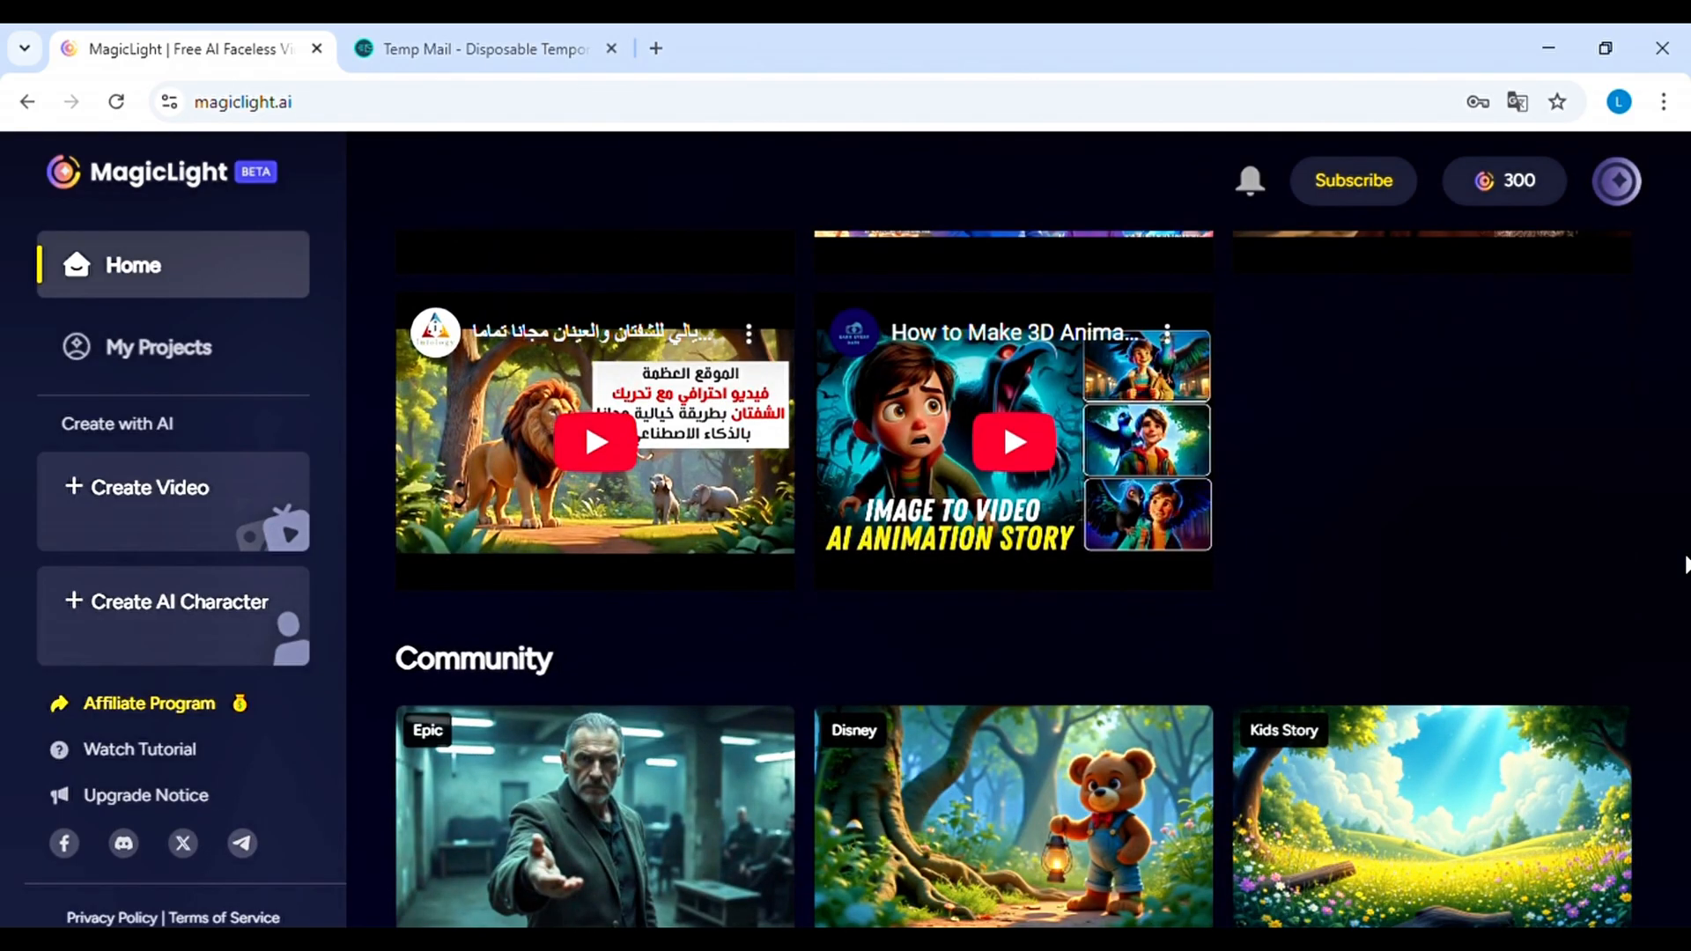
pyautogui.scroll(-2, 1685, 565)
pyautogui.scroll(1, 1685, 565)
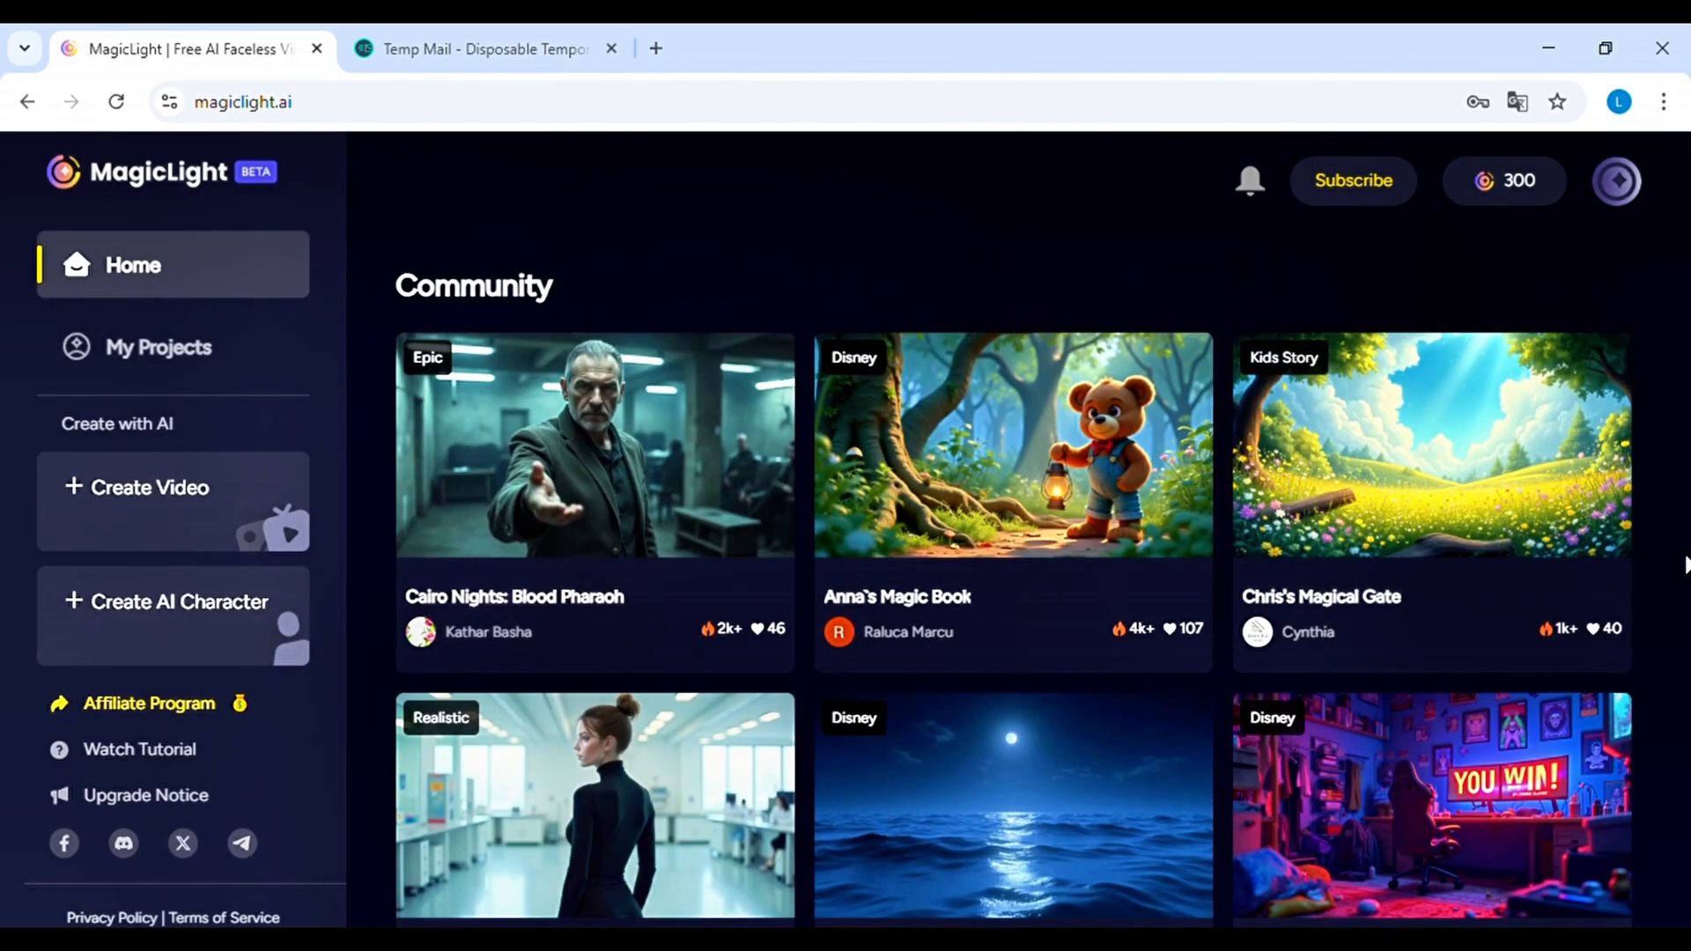
pyautogui.scroll(-5, 1682, 566)
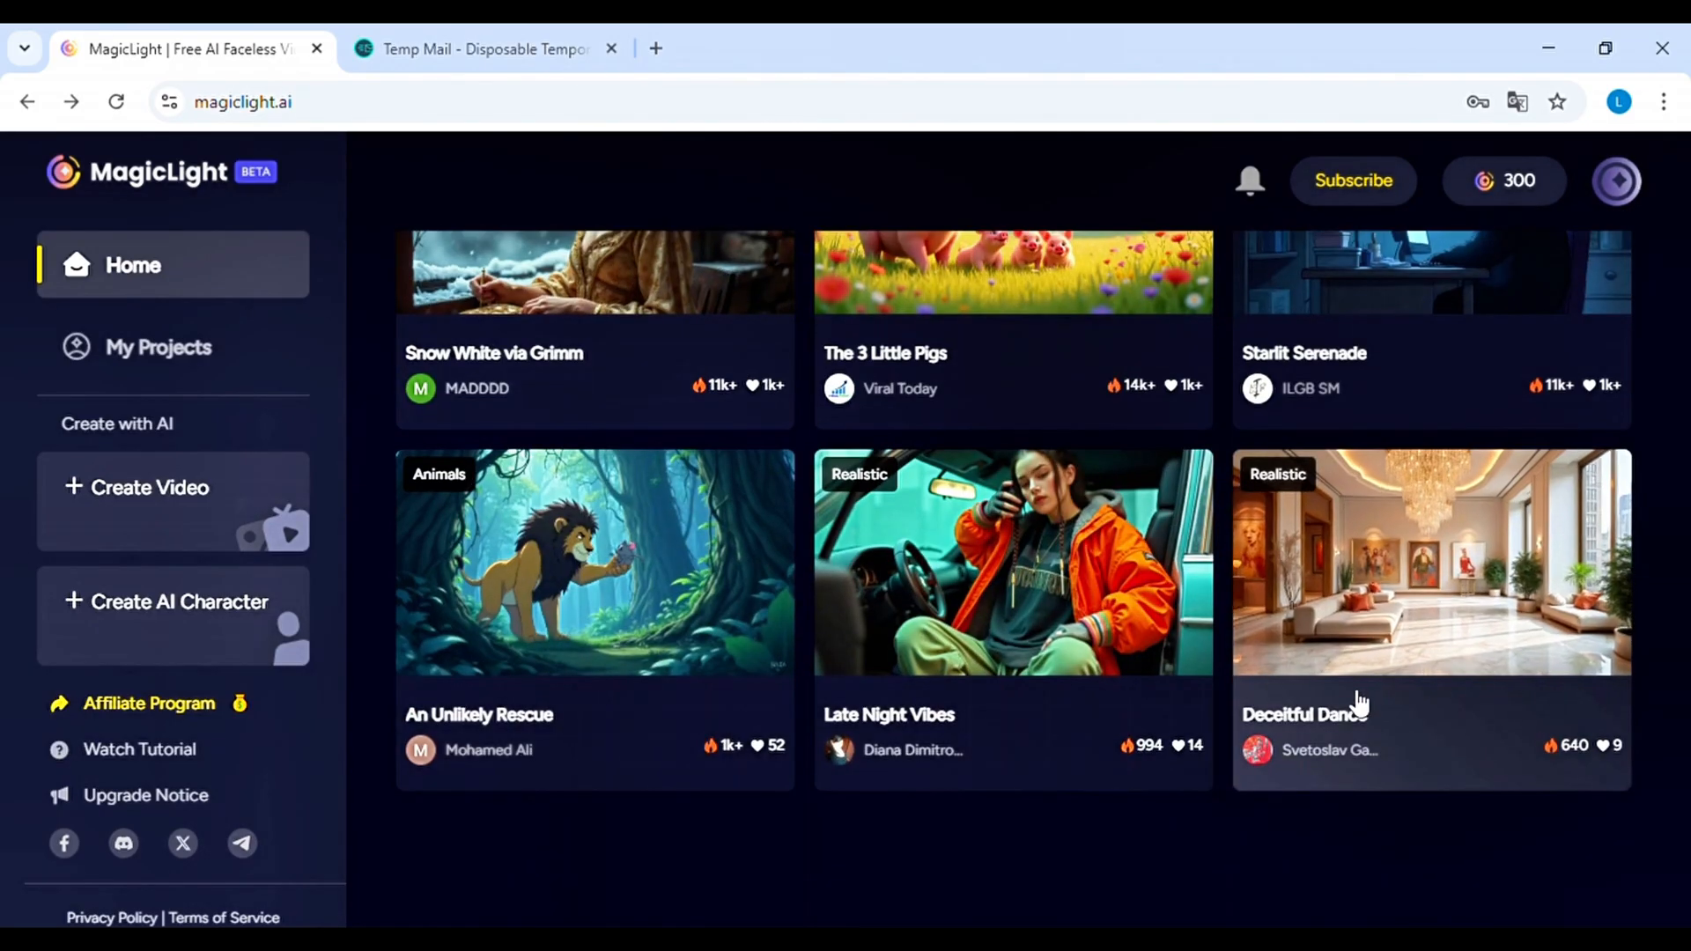
pyautogui.click(1491, 582)
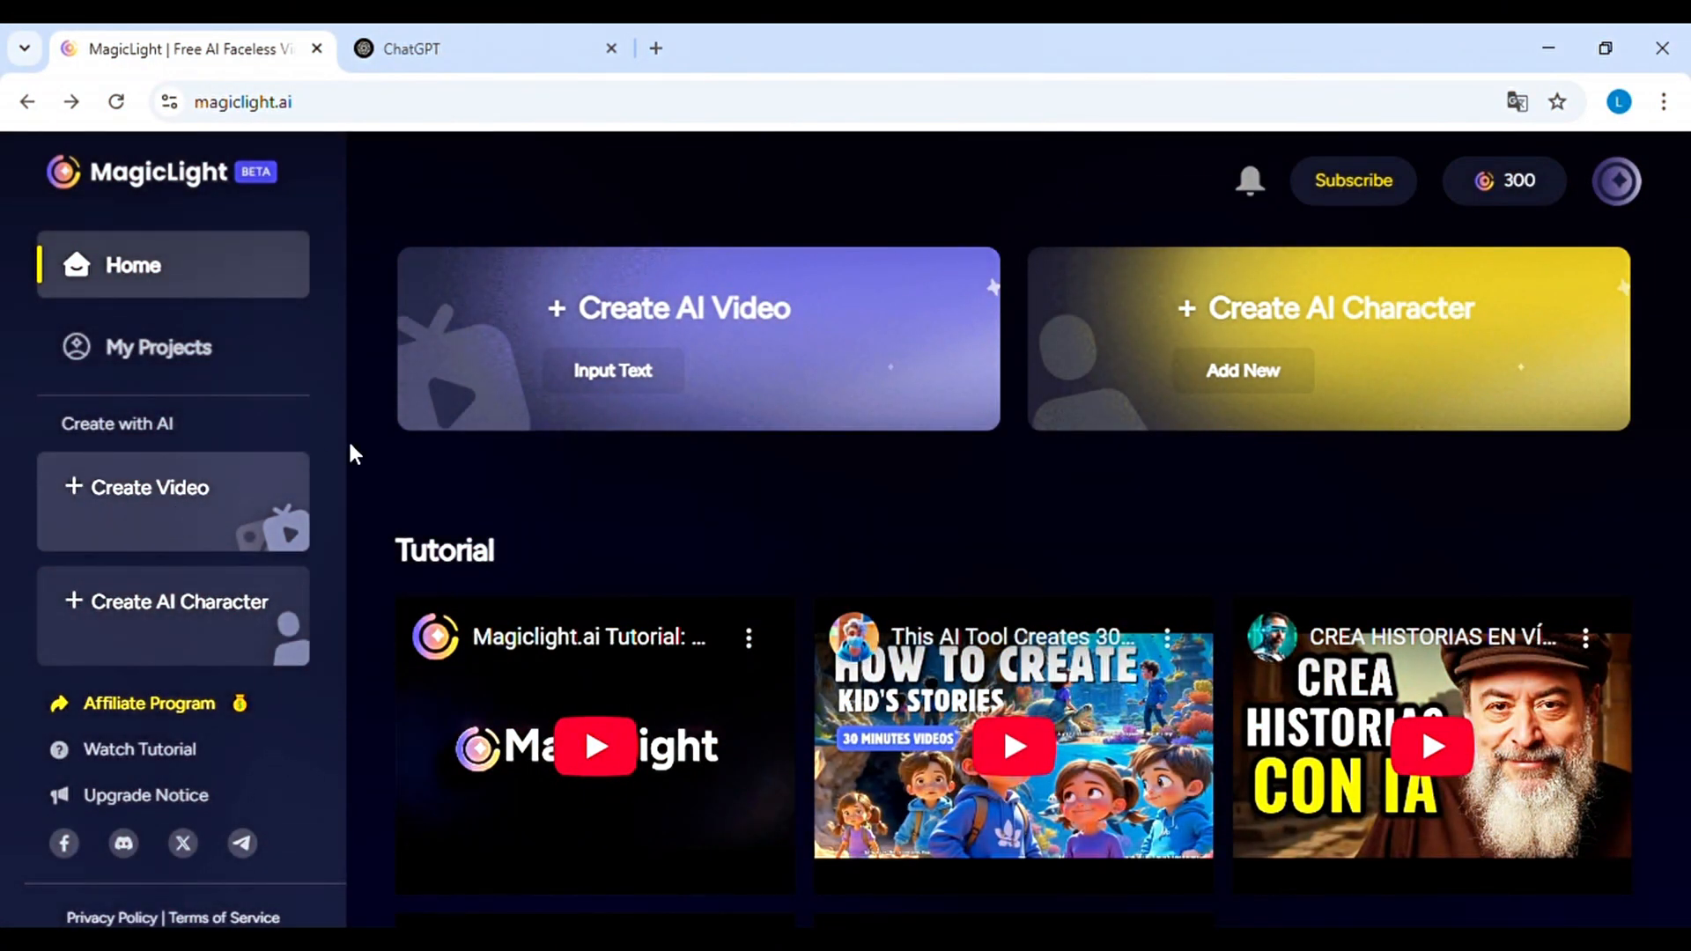
# Start a new AI video from text with the Landscape aspect ratio and Français as the video language
pyautogui.click(597, 344)
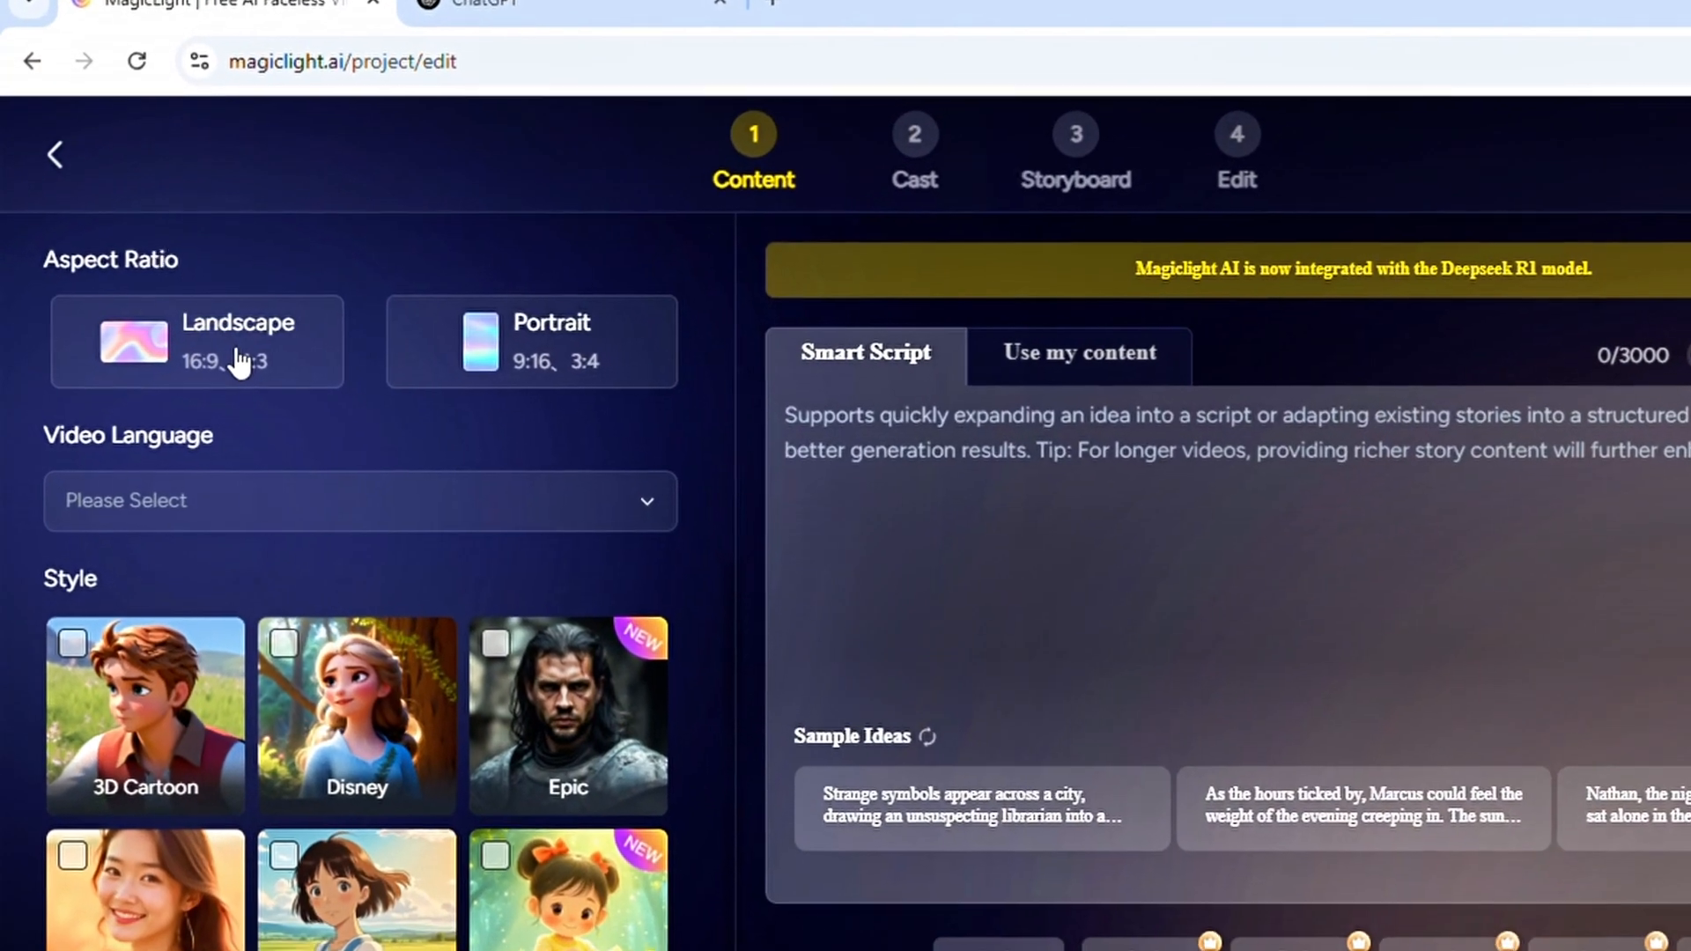
pyautogui.click(238, 361)
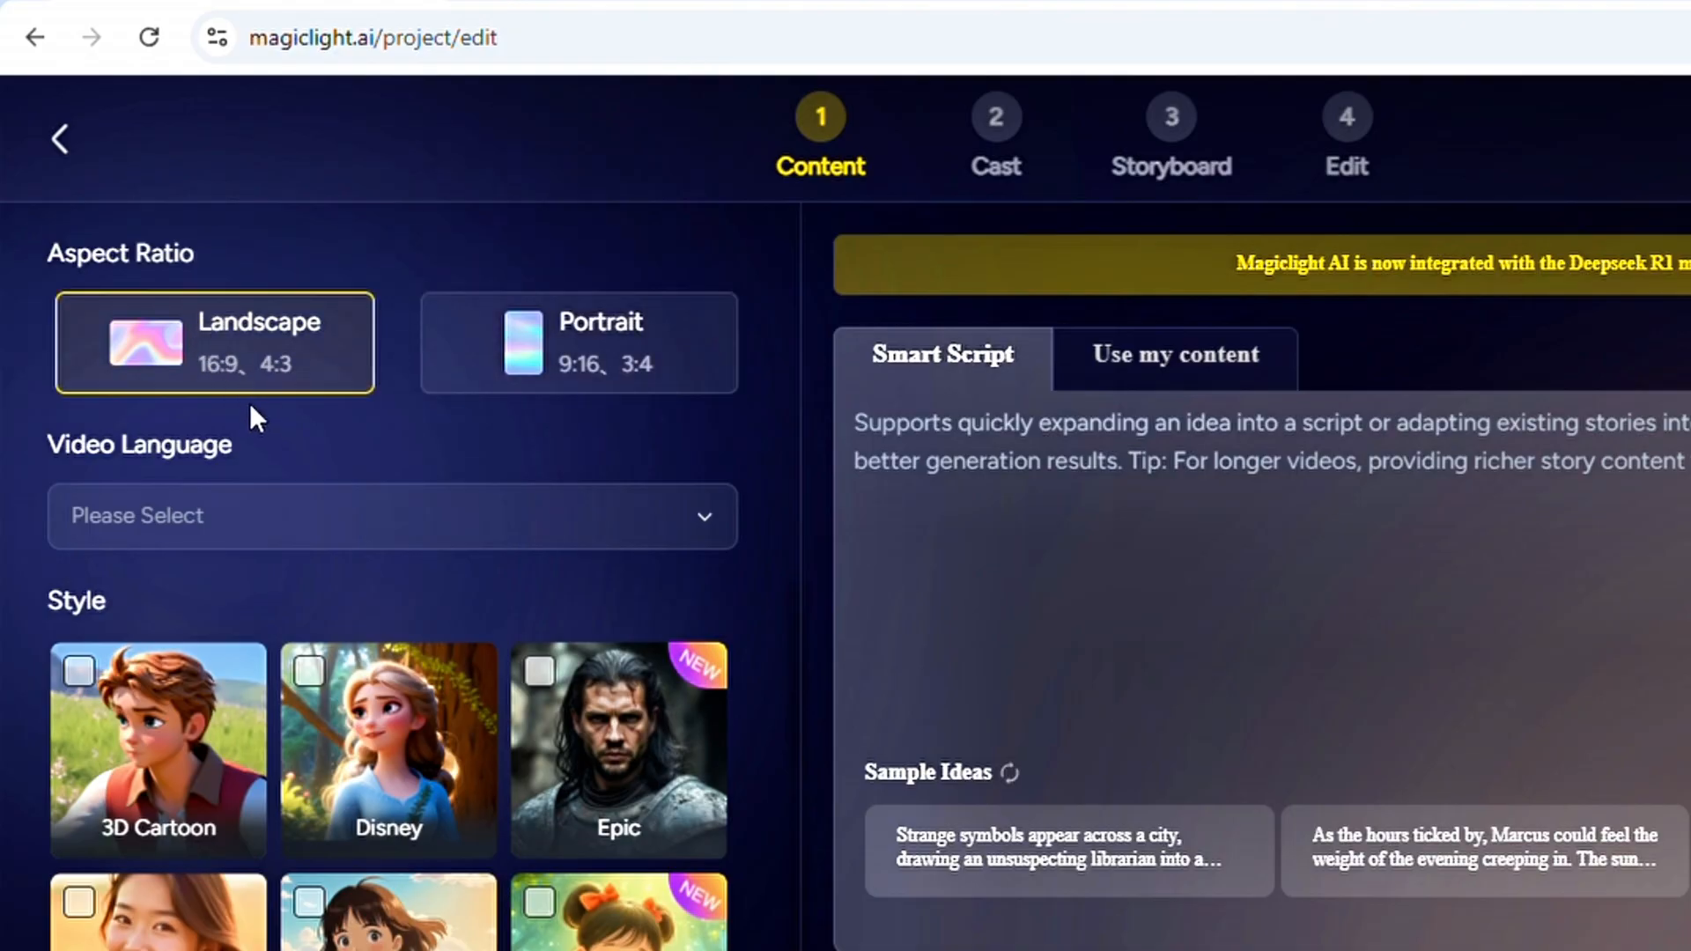
pyautogui.click(486, 539)
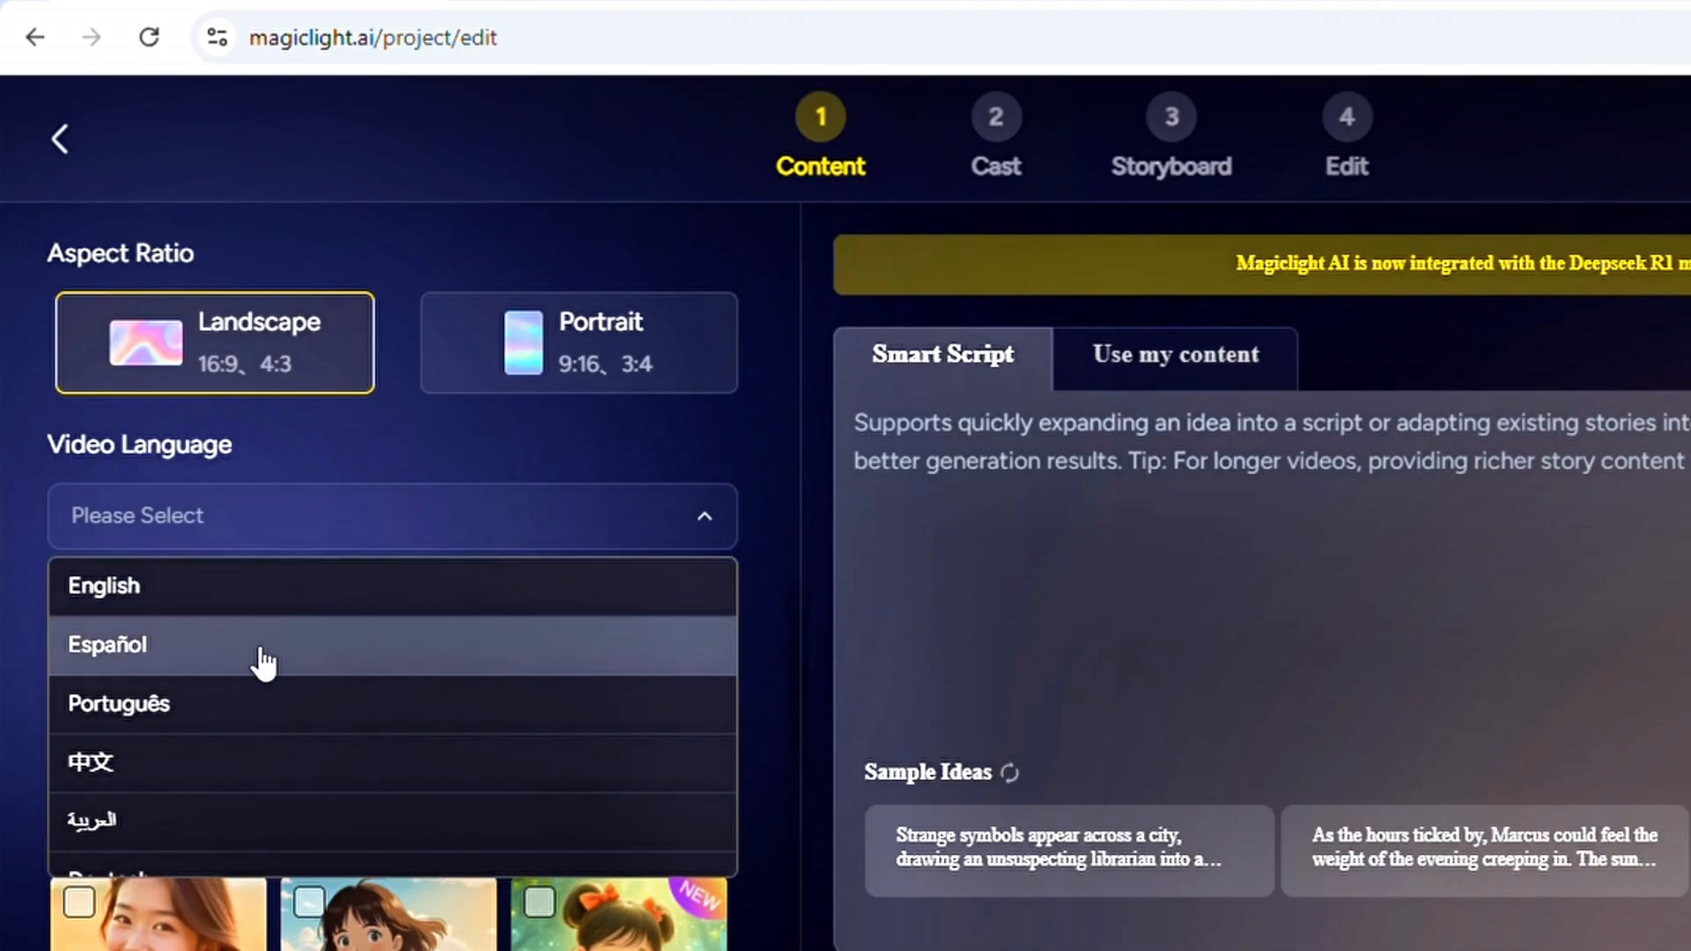
pyautogui.scroll(-2, 217, 736)
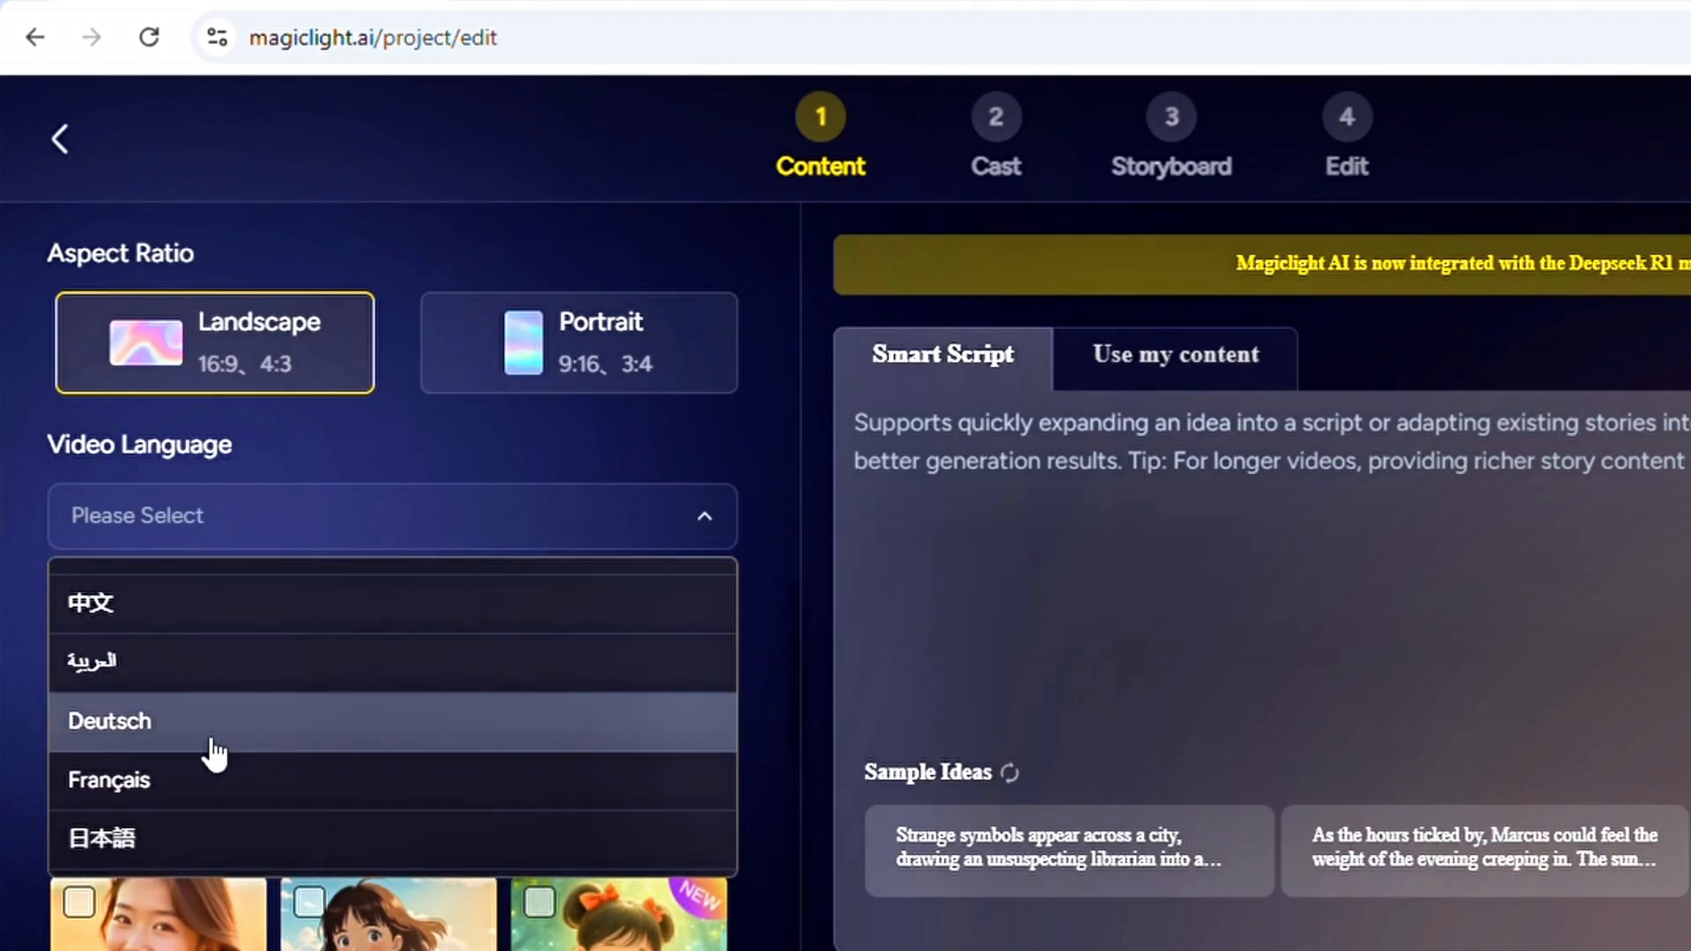
pyautogui.click(201, 787)
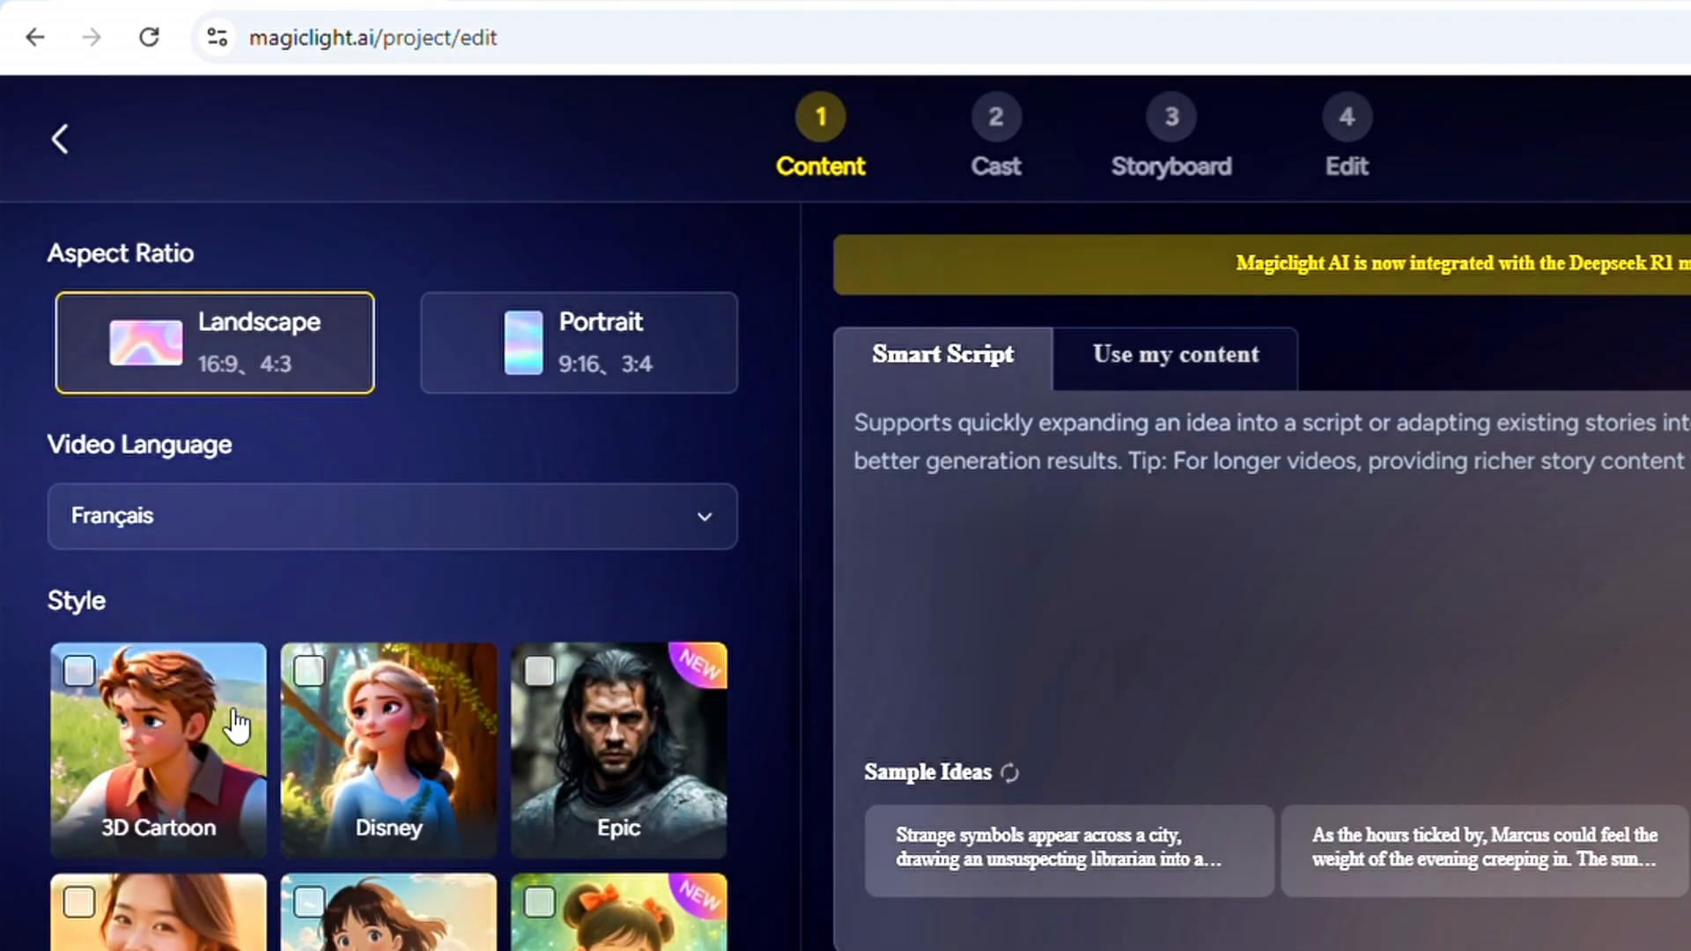
# Look through the available video styles and select the Epic style
pyautogui.scroll(-3, 273, 609)
pyautogui.scroll(3, 310, 561)
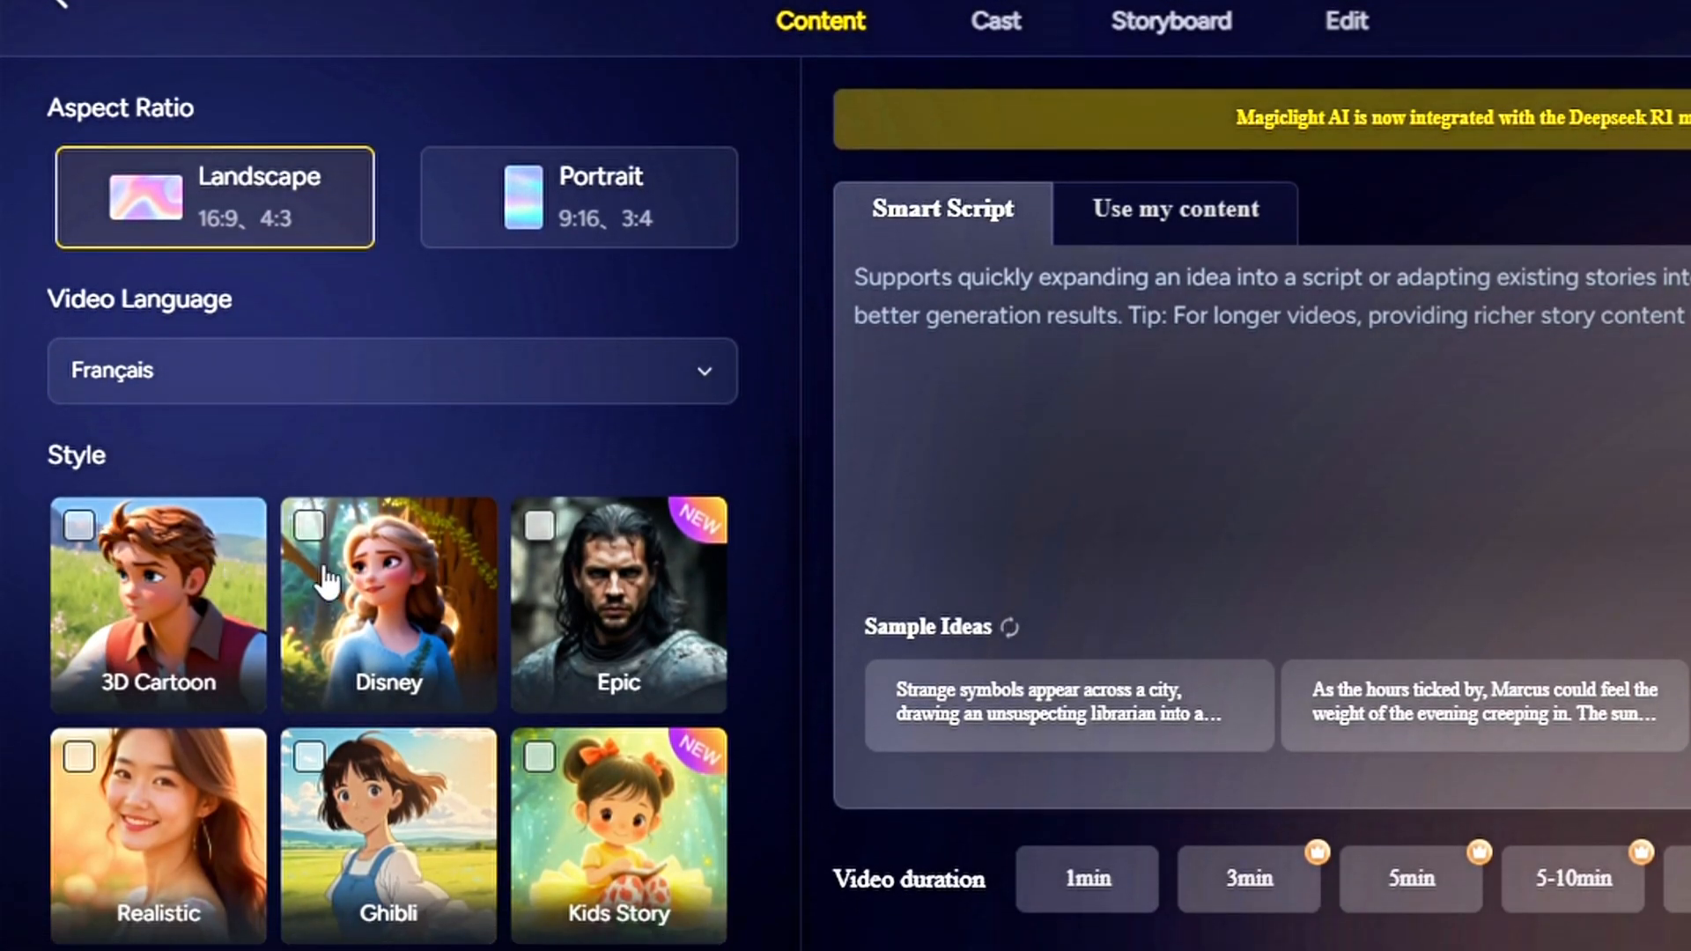
pyautogui.scroll(-2, 652, 657)
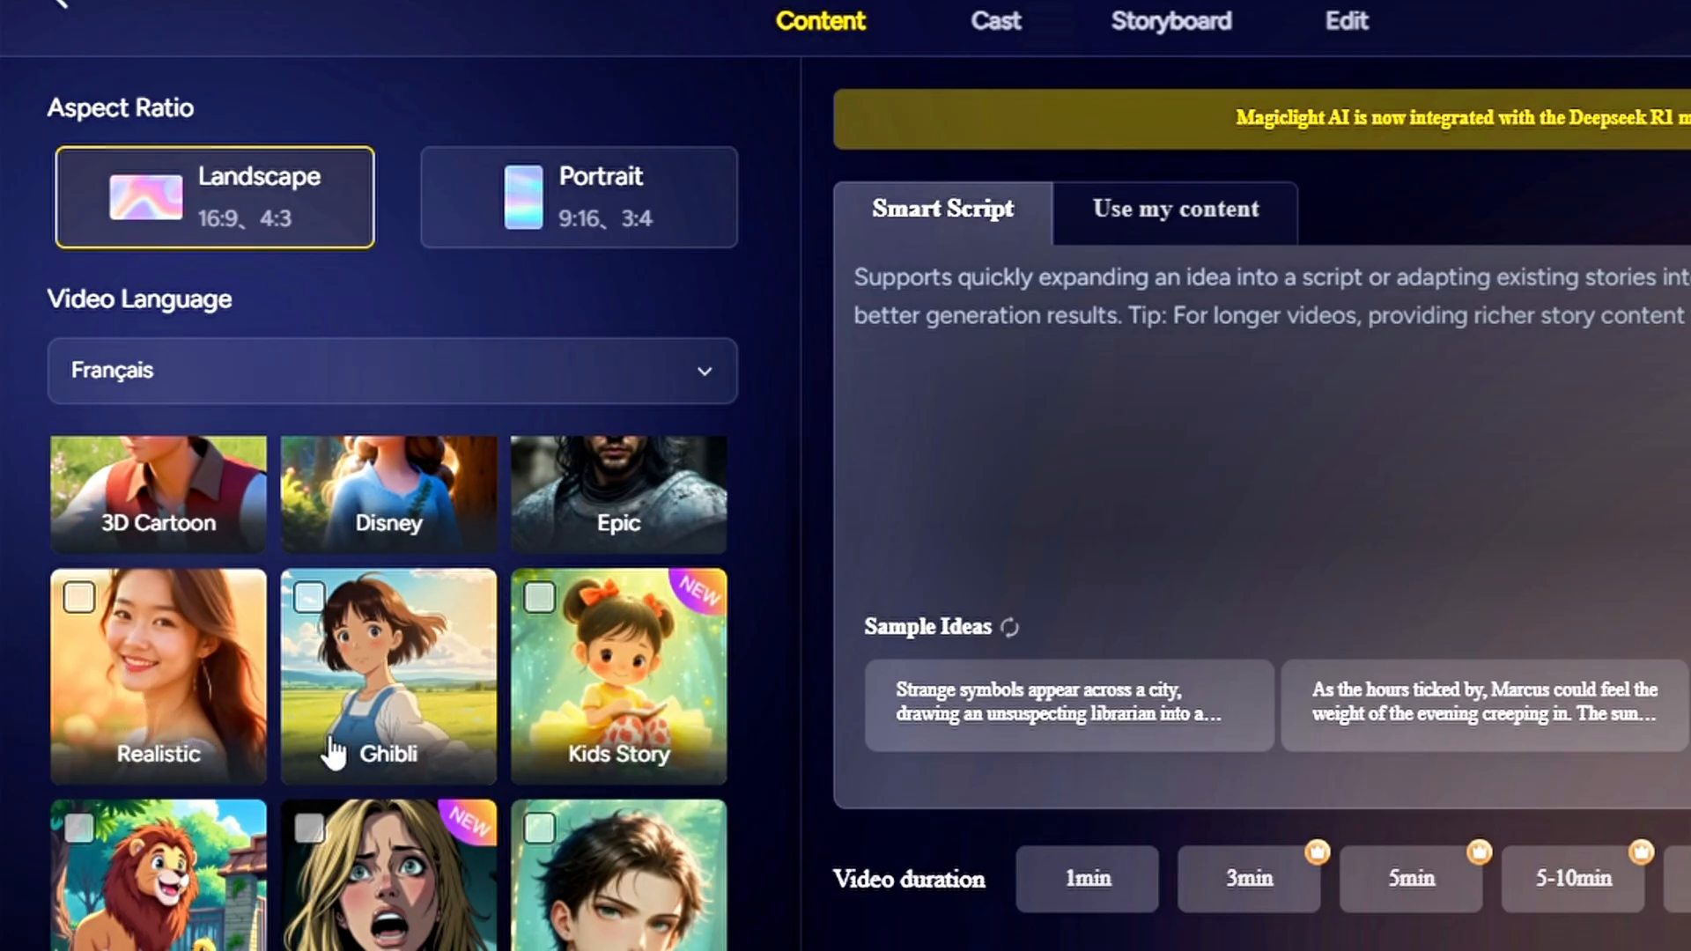
pyautogui.scroll(-4, 454, 731)
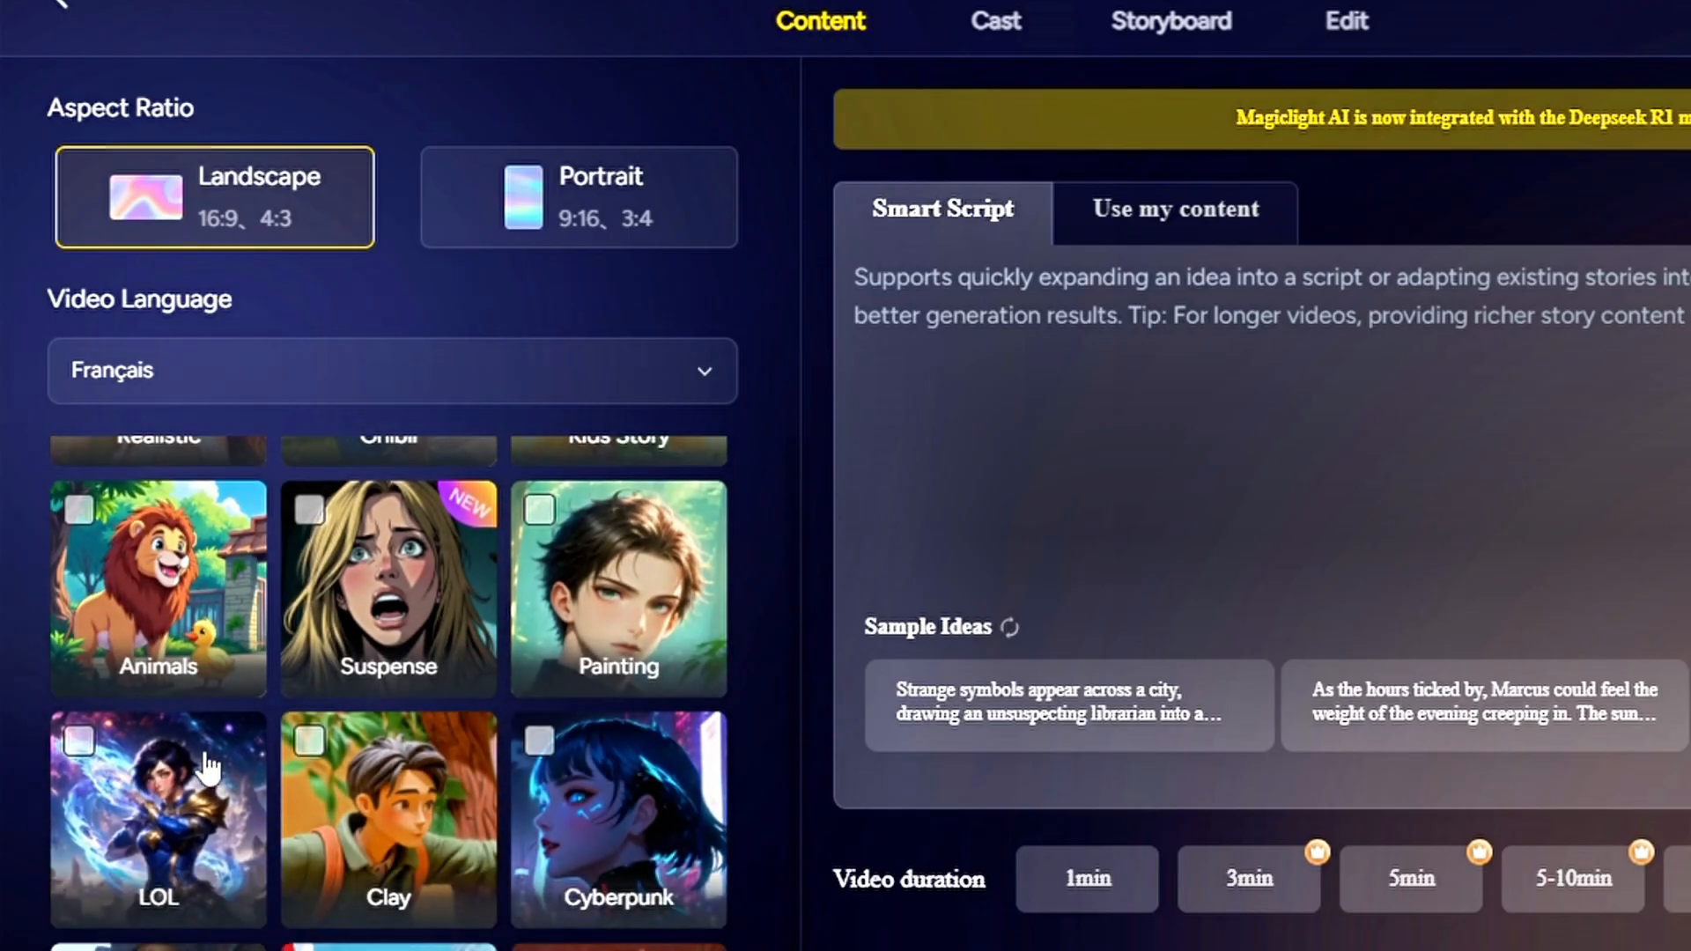
pyautogui.scroll(-3, 208, 768)
pyautogui.scroll(-3, 567, 740)
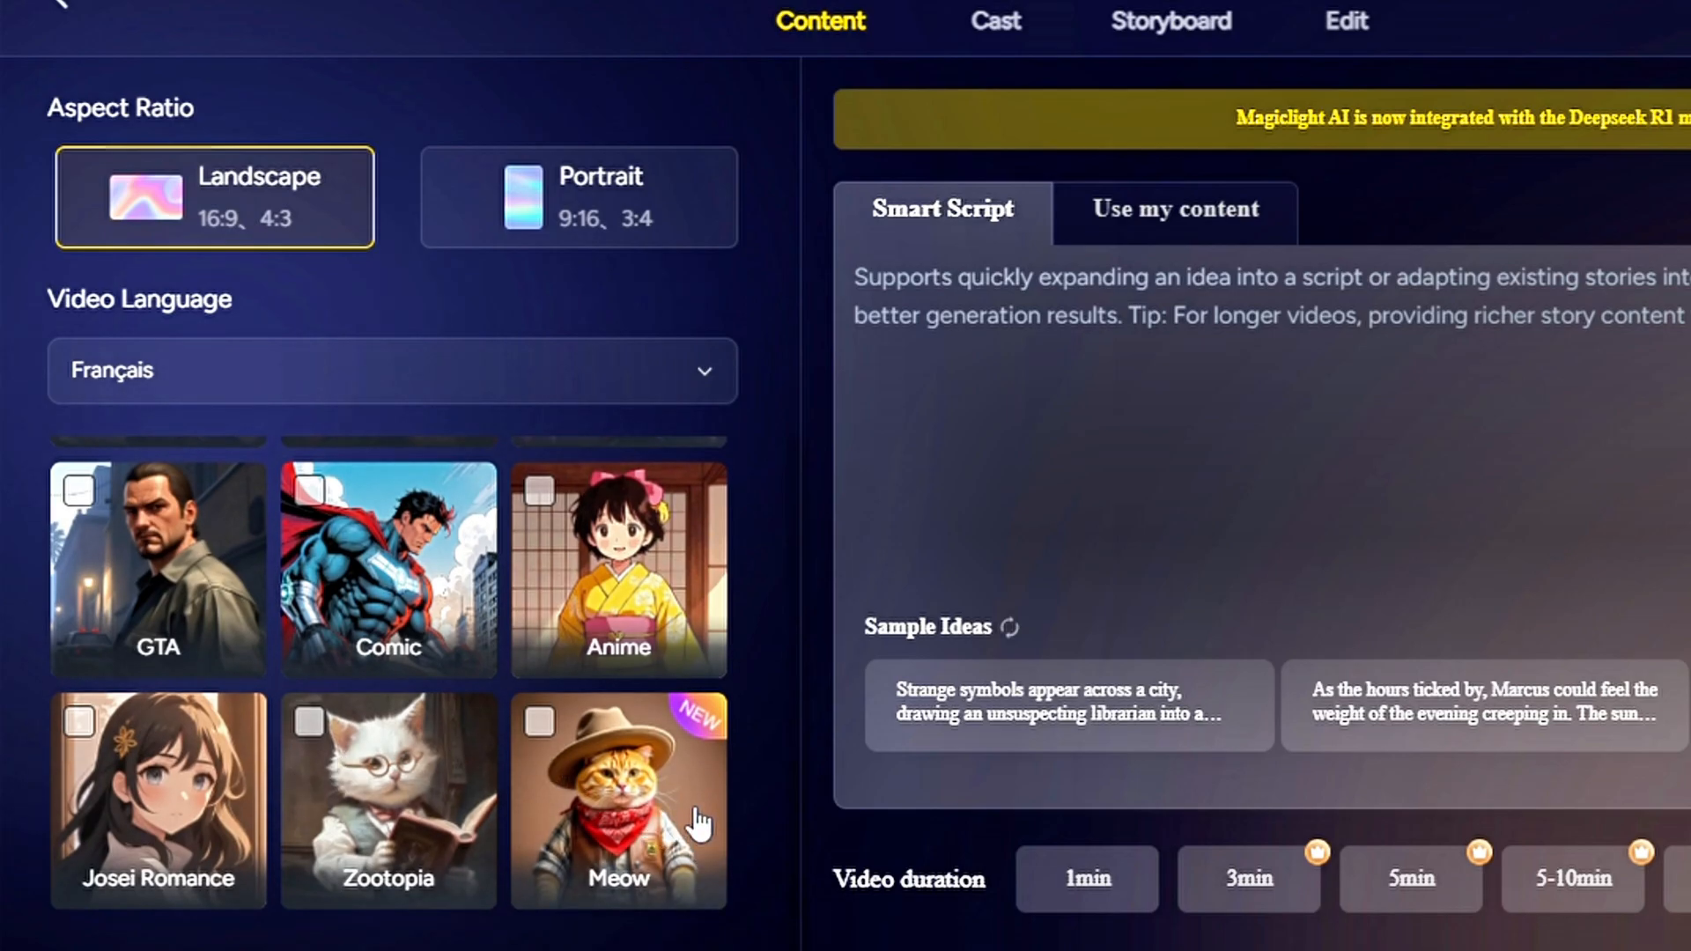
pyautogui.scroll(10, 698, 823)
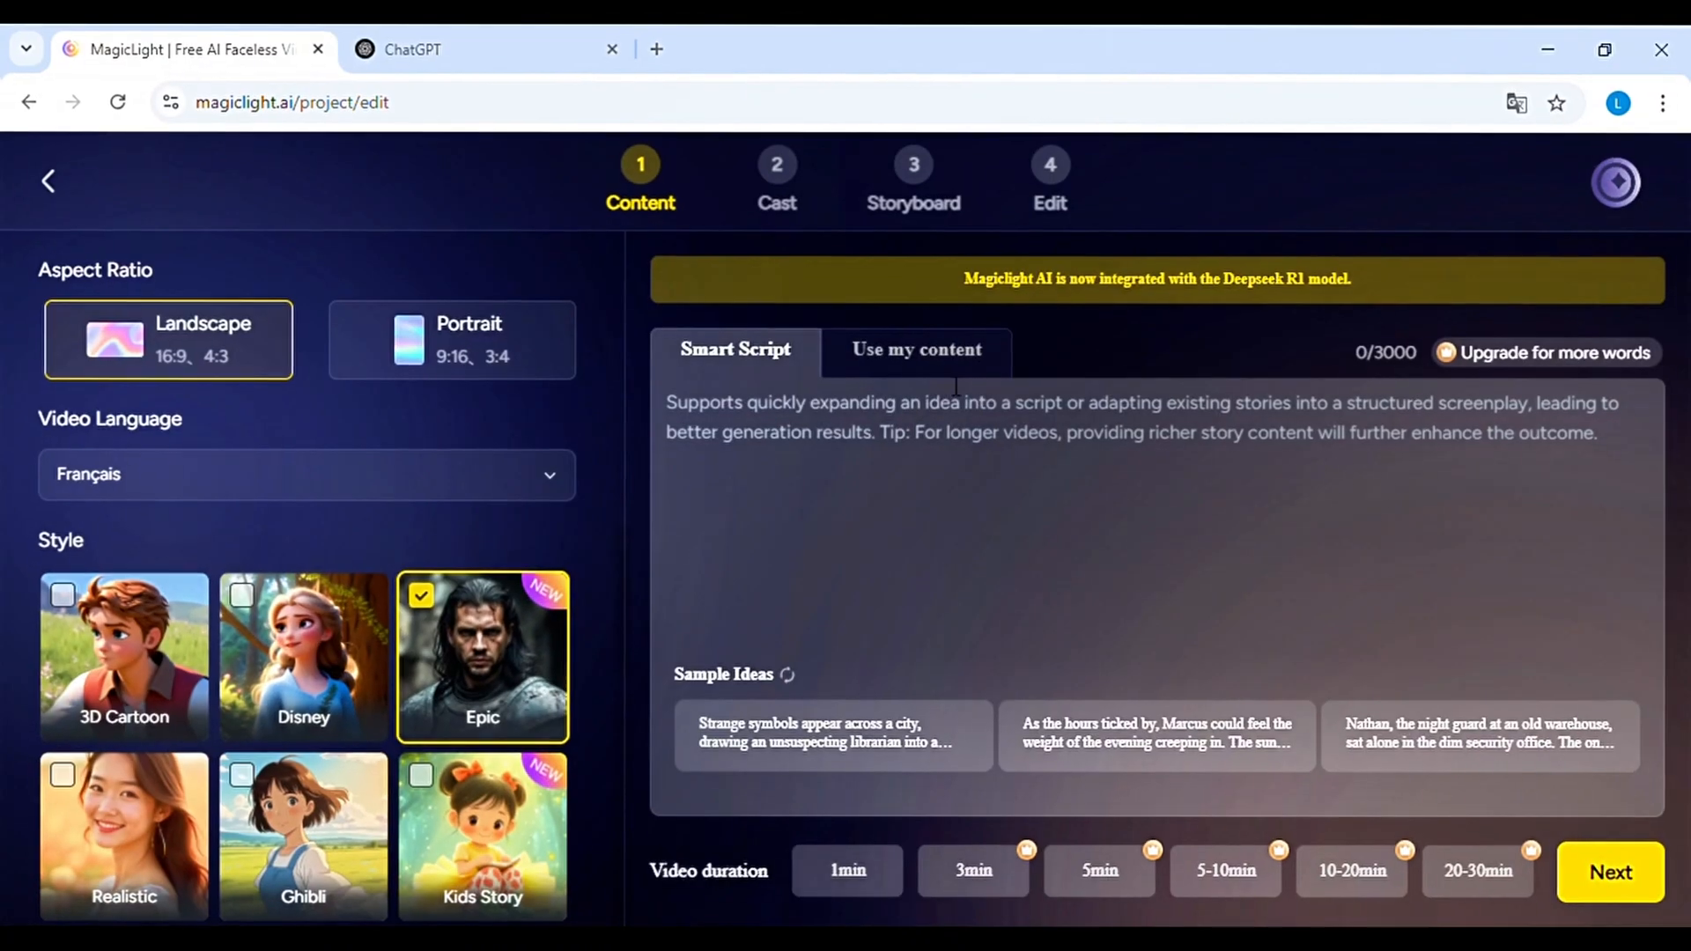
# Try the "Use my content" script mode with the Vermont farmhouse story and return to Smart Script
pyautogui.click(1176, 209)
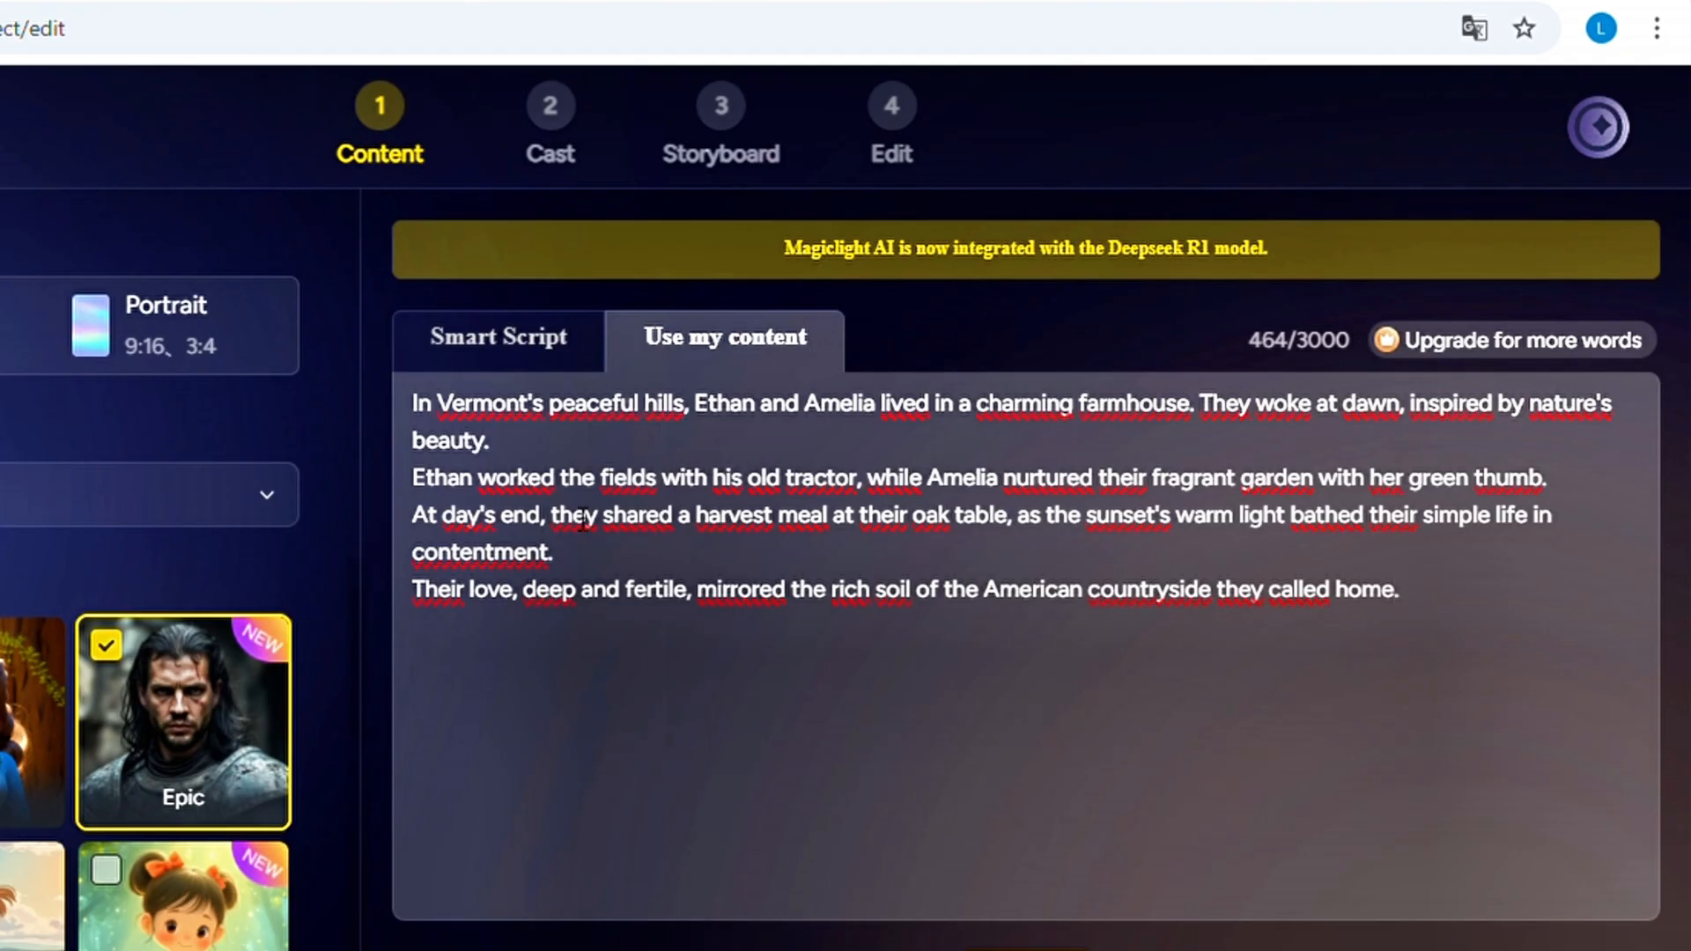
pyautogui.click(503, 338)
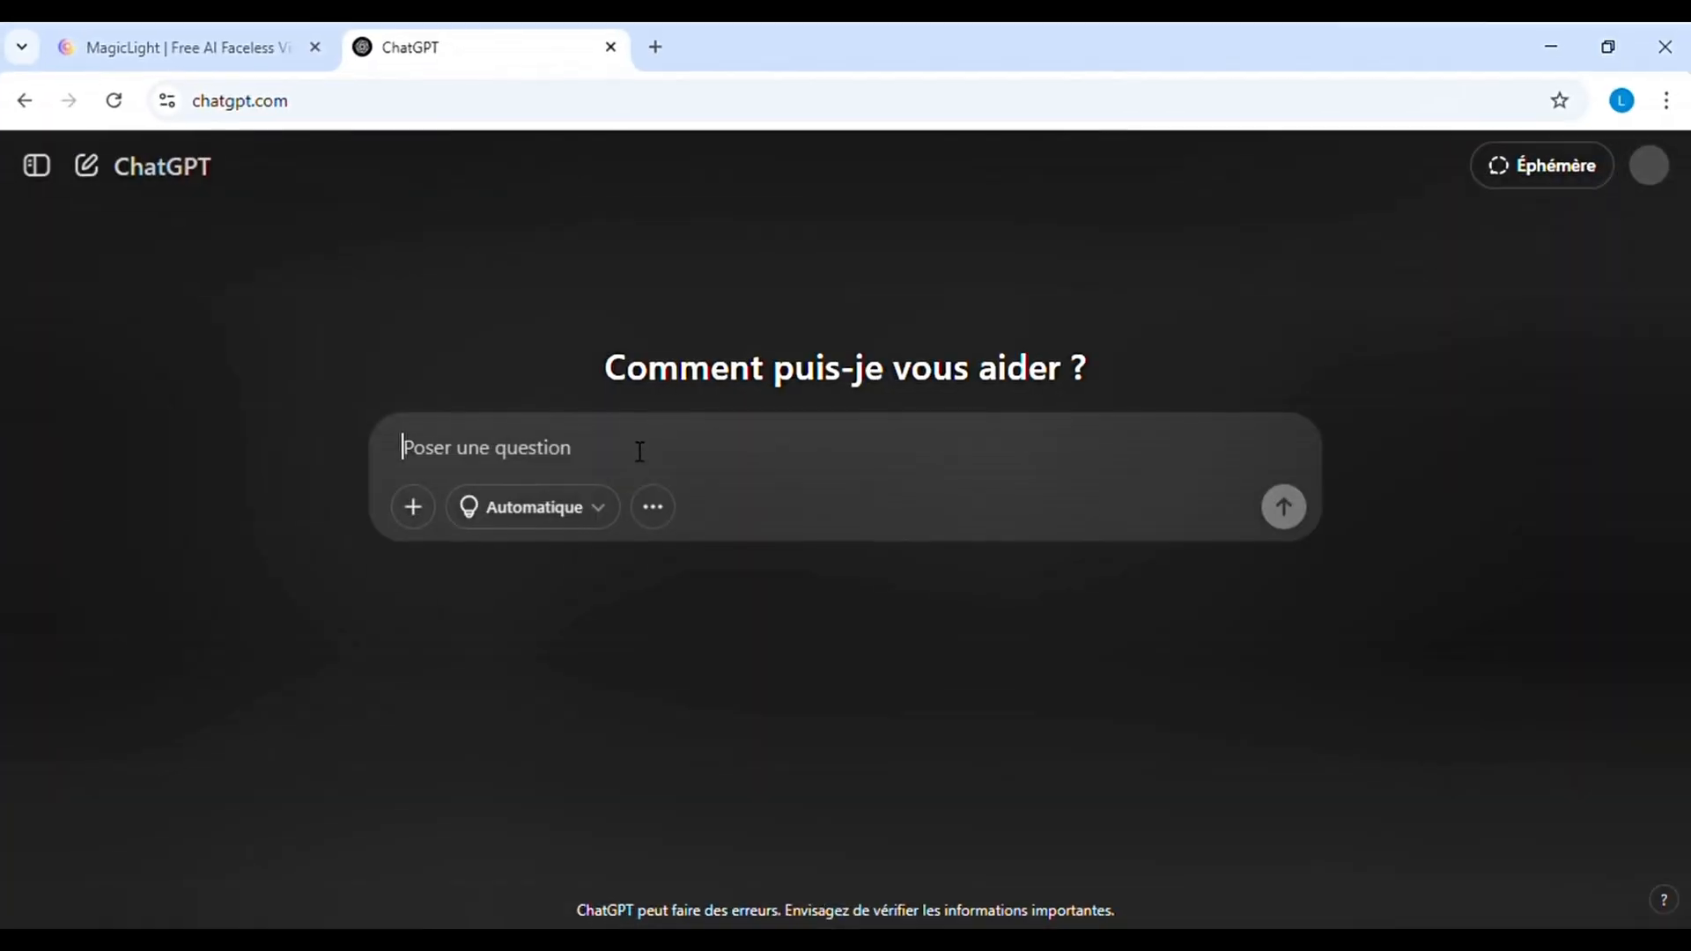
# Switch to ChatGPT and submit the request "Donne moi un script vidéo pour une idée d'histoires africaines"
pyautogui.write('Donne moi ')
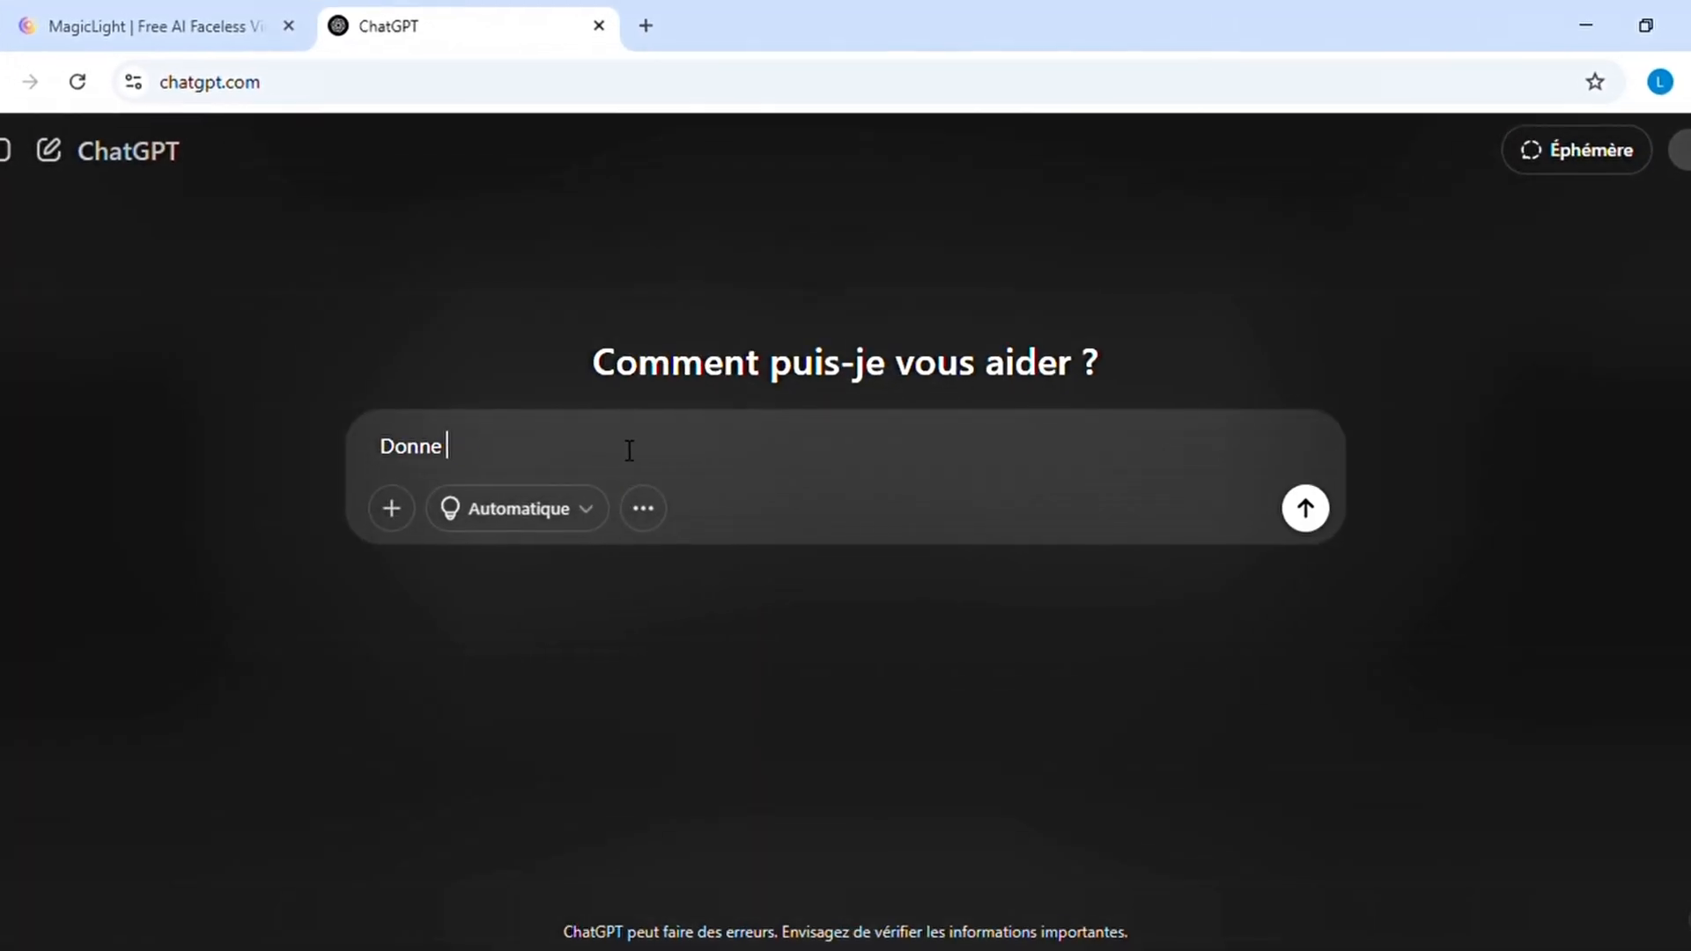
pyautogui.write('un script vidéo')
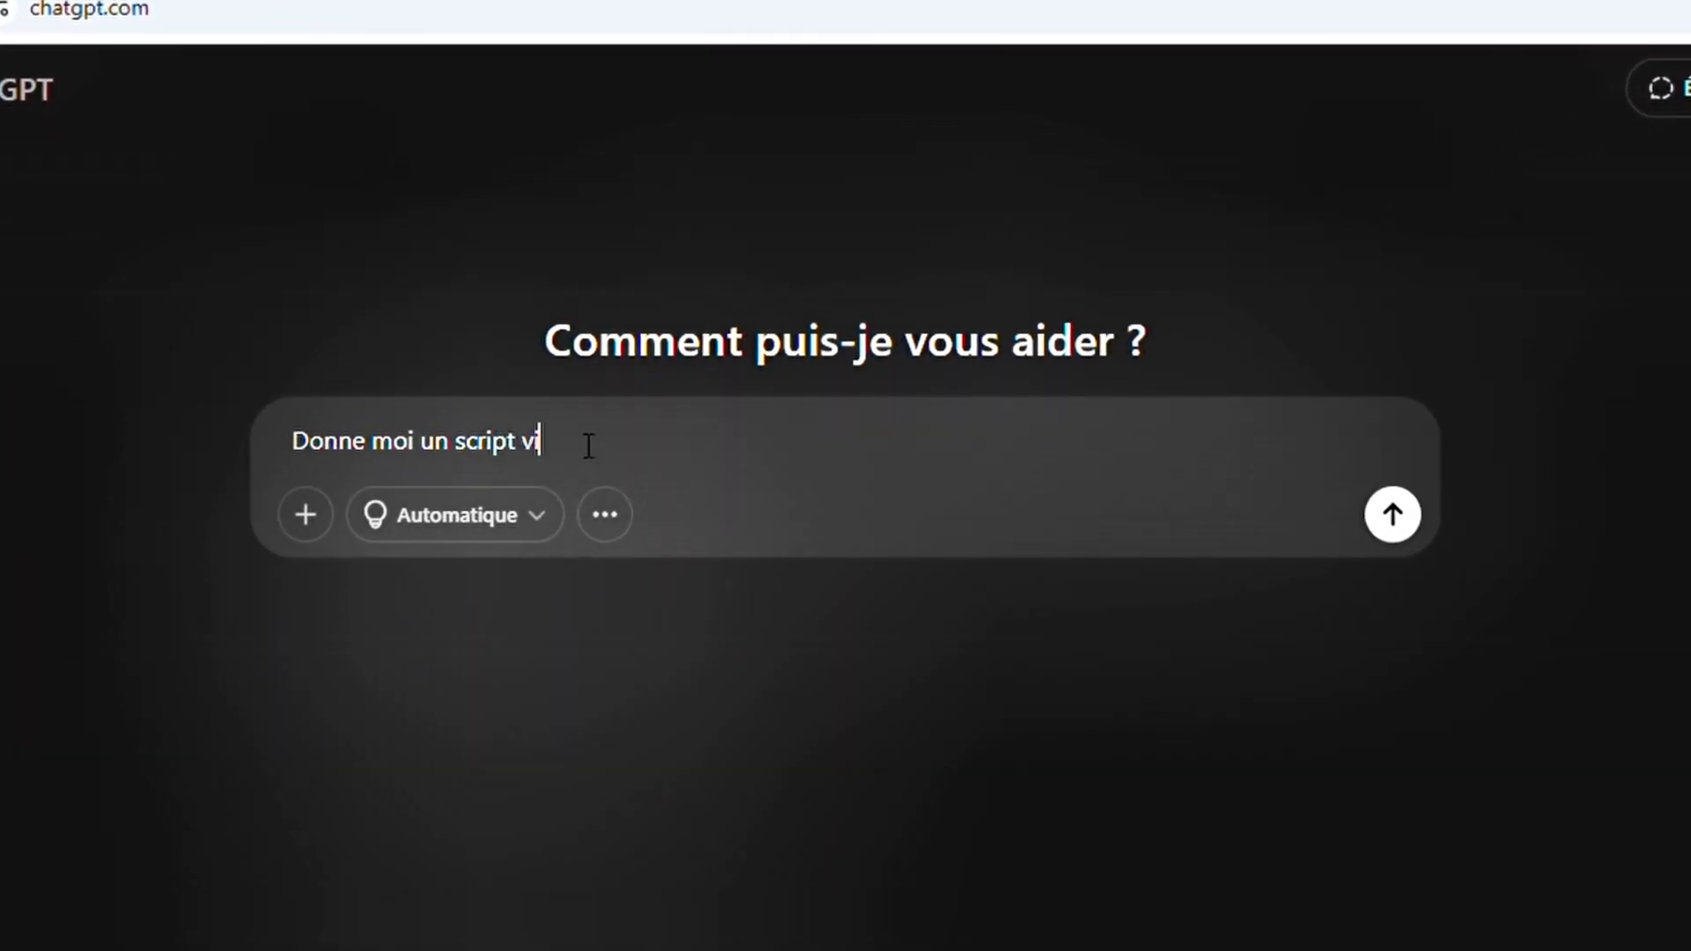
pyautogui.write(" pour une idée d'histoire")
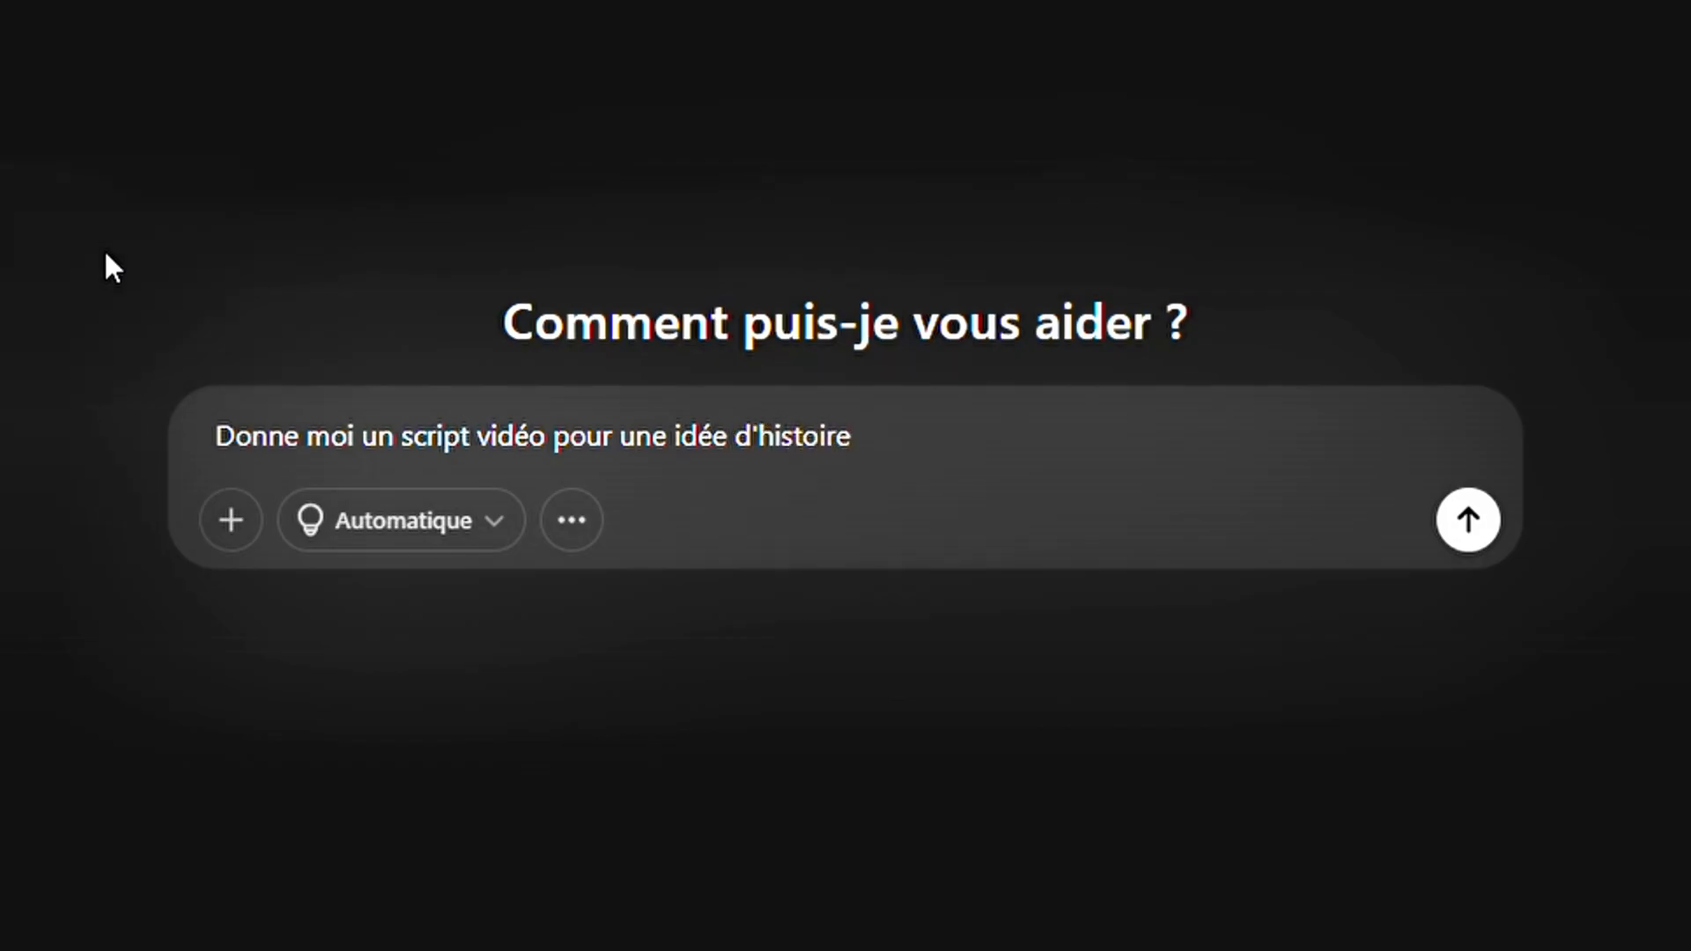
pyautogui.write('s africain')
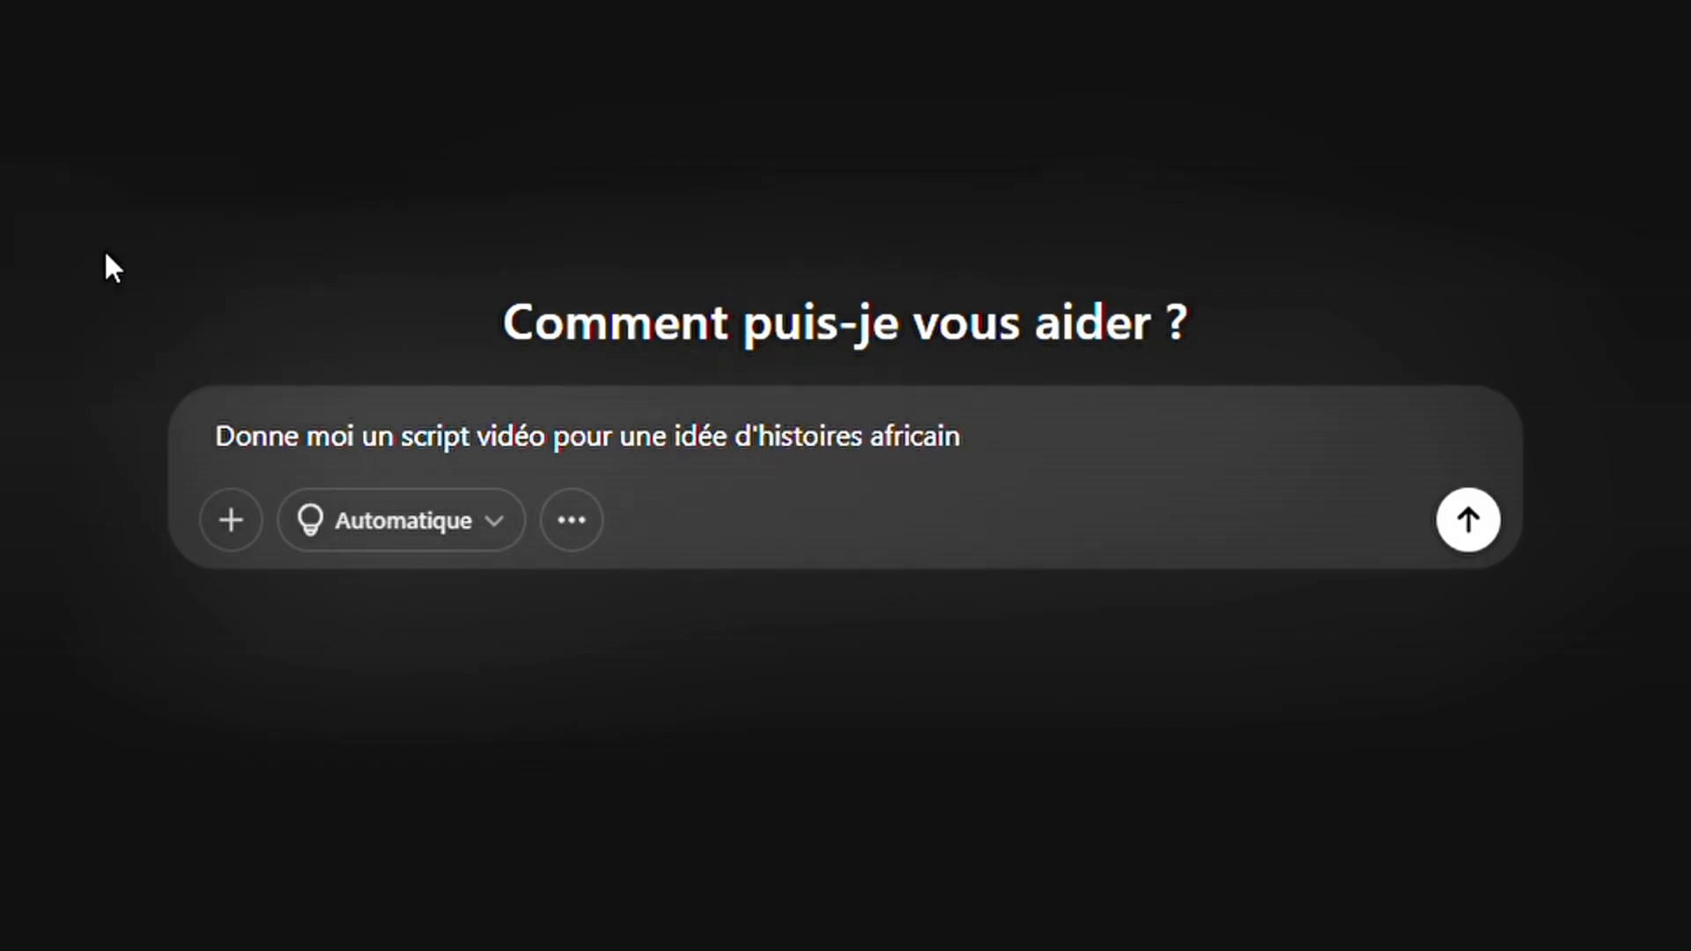
pyautogui.write('es')
pyautogui.press('Return')
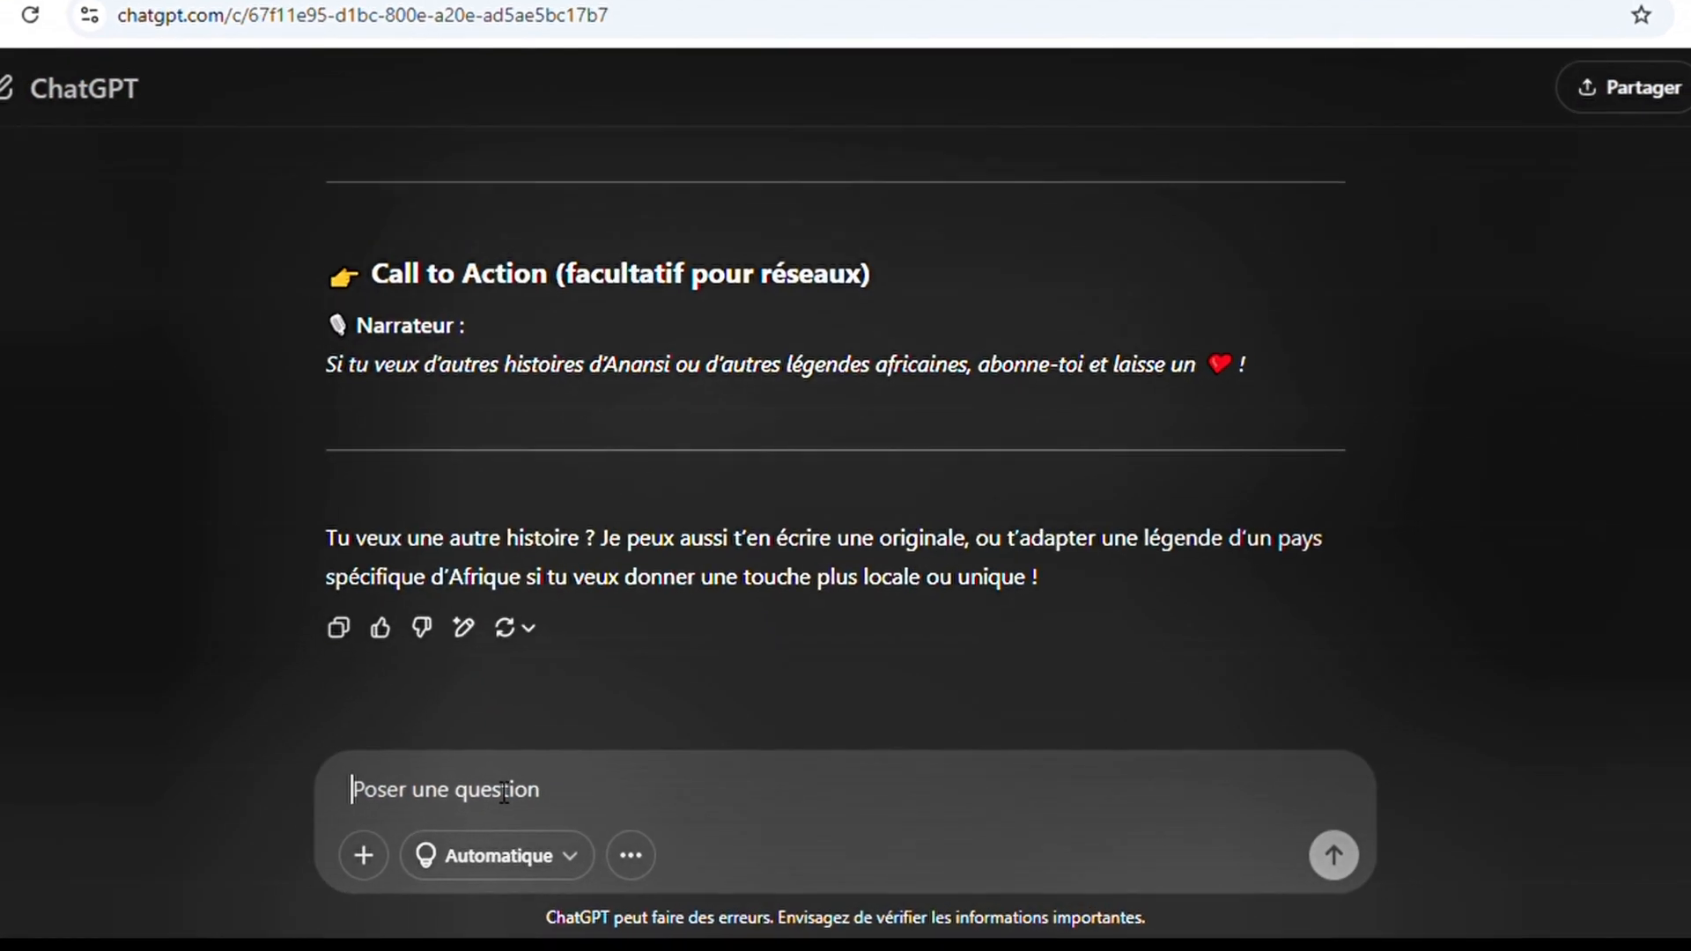
# Ask ChatGPT for the full story with the request "donne moi l'histoire"
pyautogui.write("donne moi l'histoire")
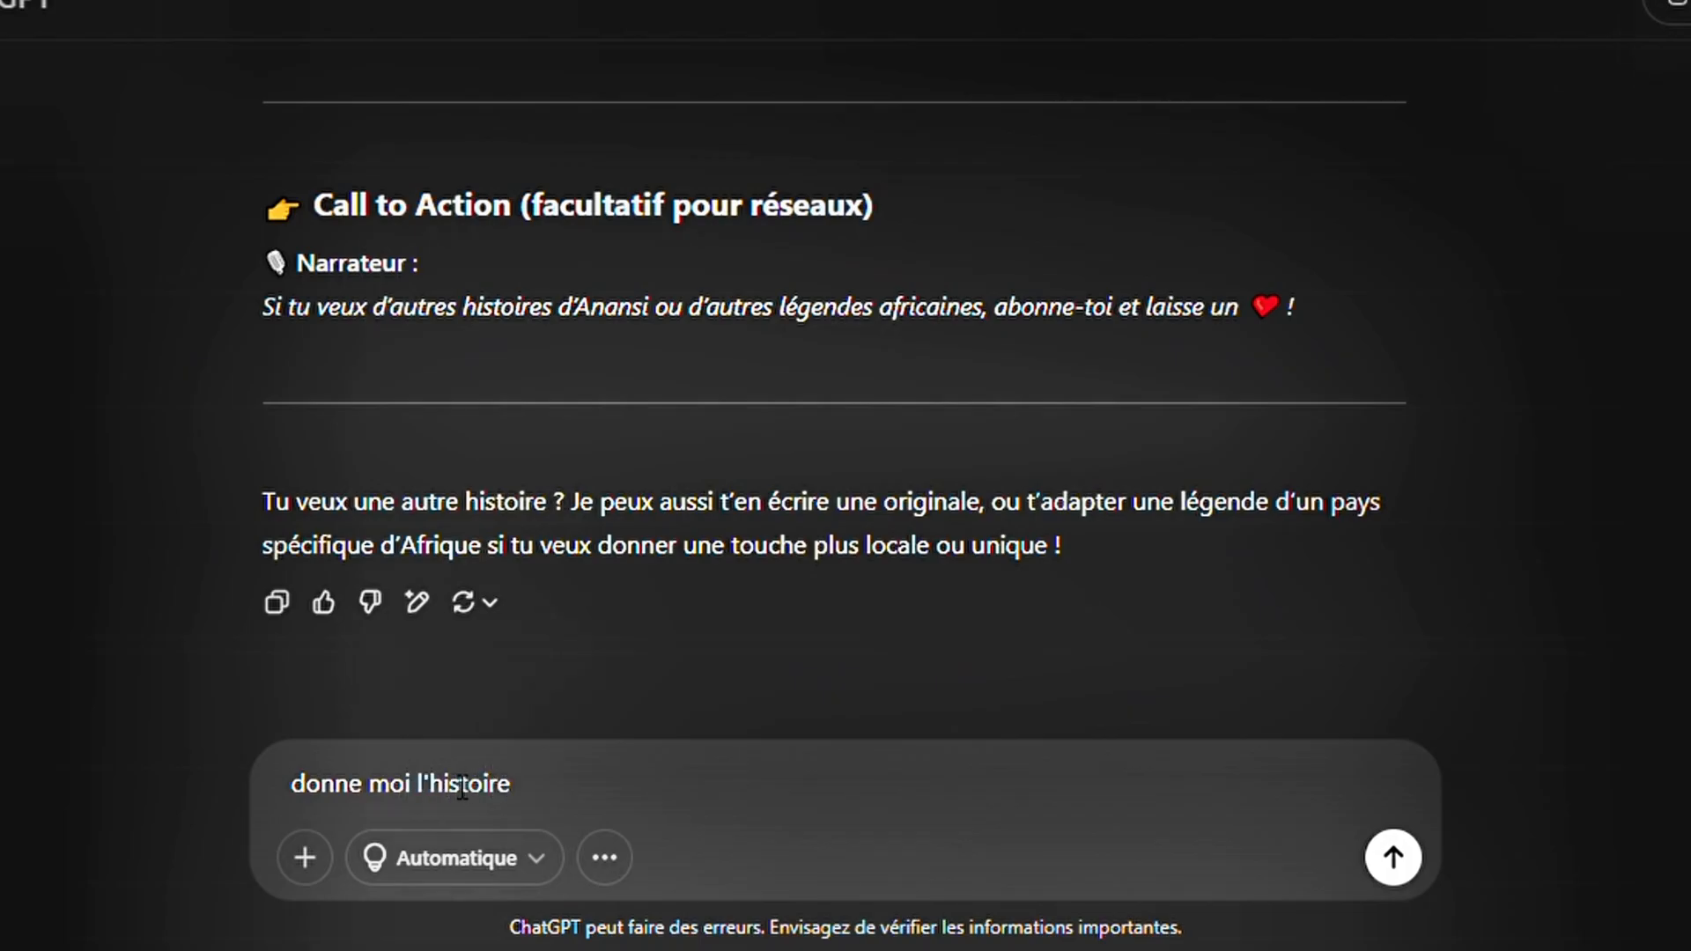
pyautogui.press('Return')
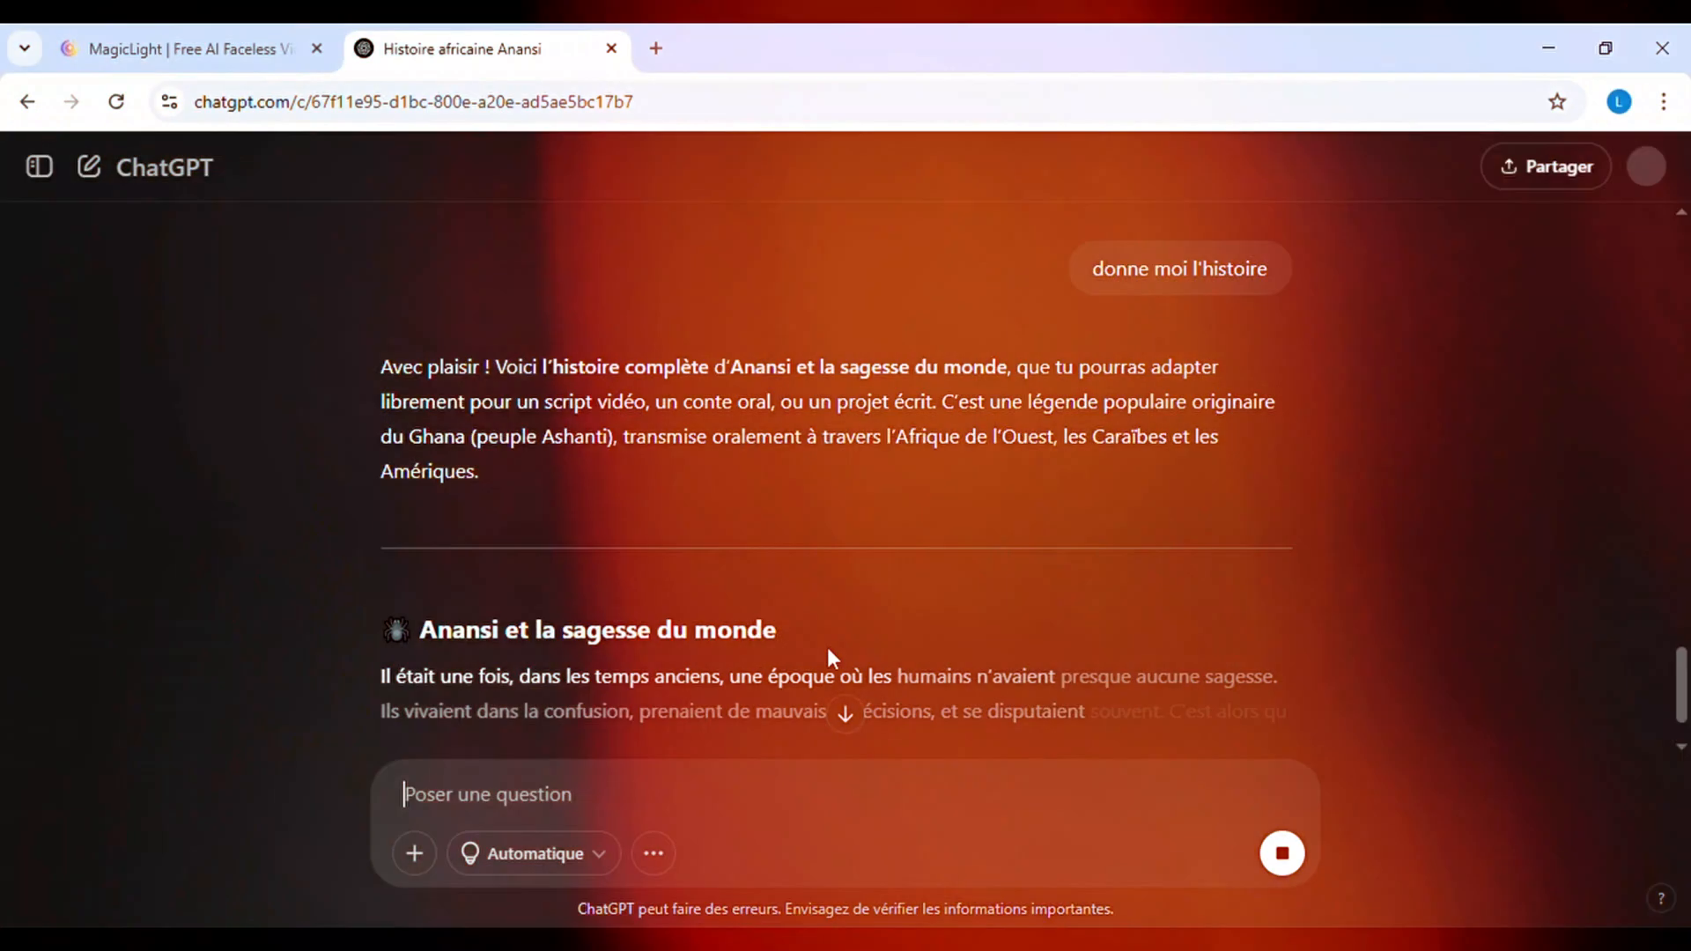
pyautogui.scroll(-2, 1145, 528)
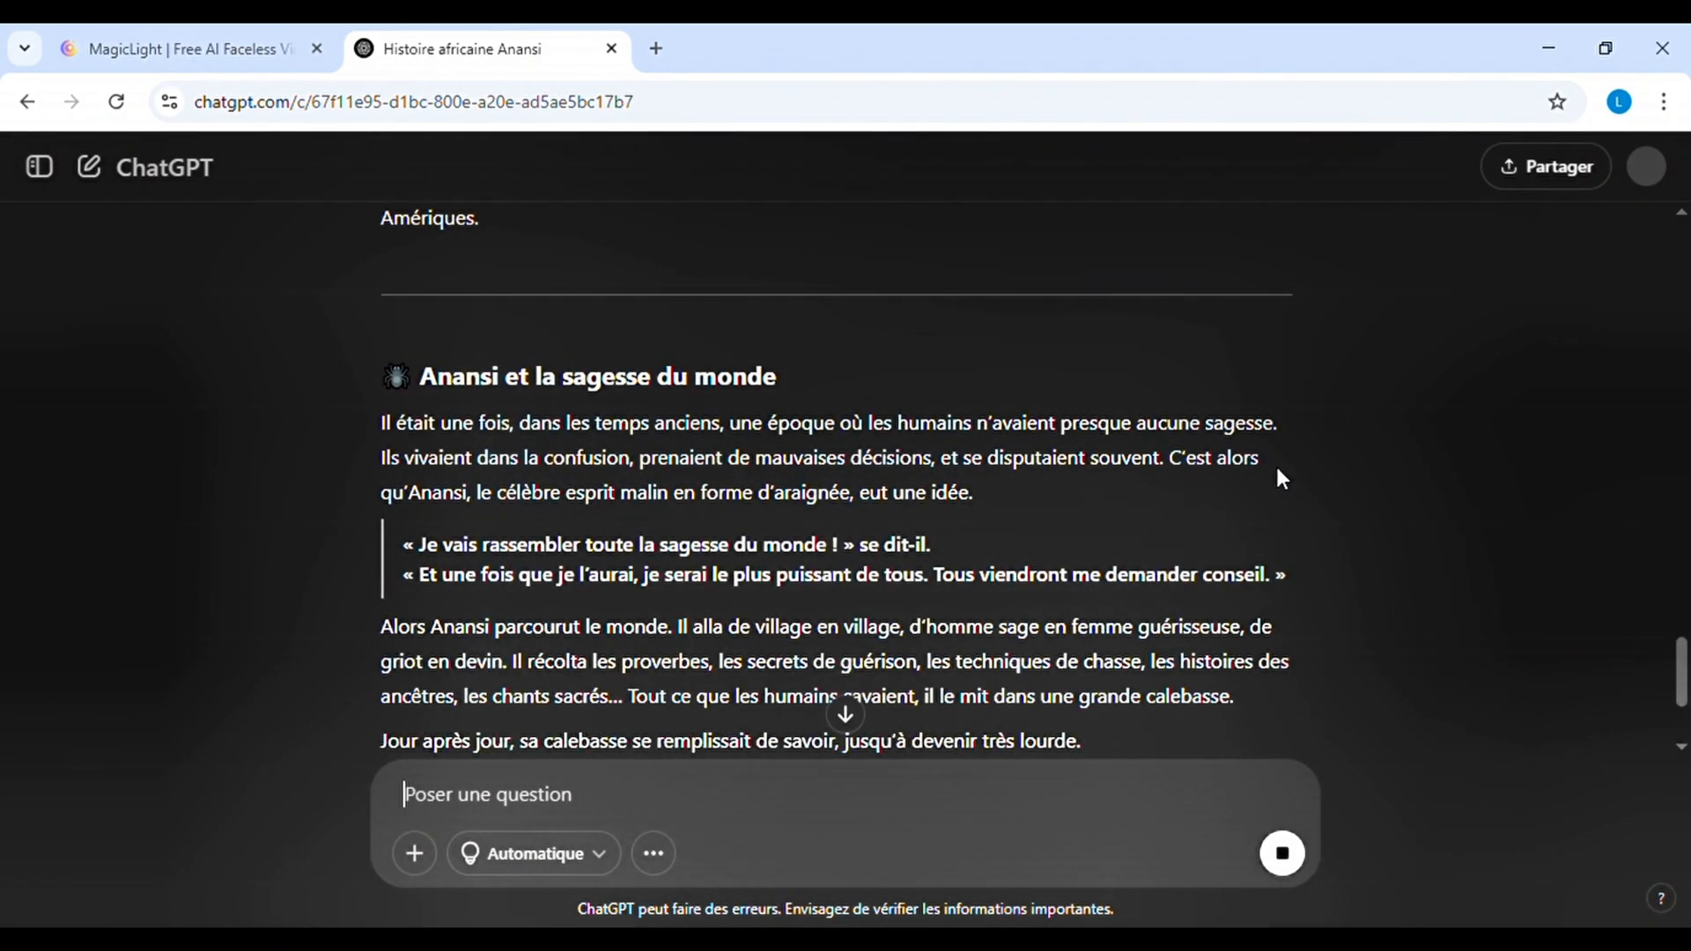
# Copy the story "Anansi et la sagesse du monde" with its moral from ChatGPT into MagicLight's "Use my content" script
pyautogui.scroll(2, 1280, 479)
pyautogui.moveTo(460, 536); pyautogui.dragTo(1101, 634)
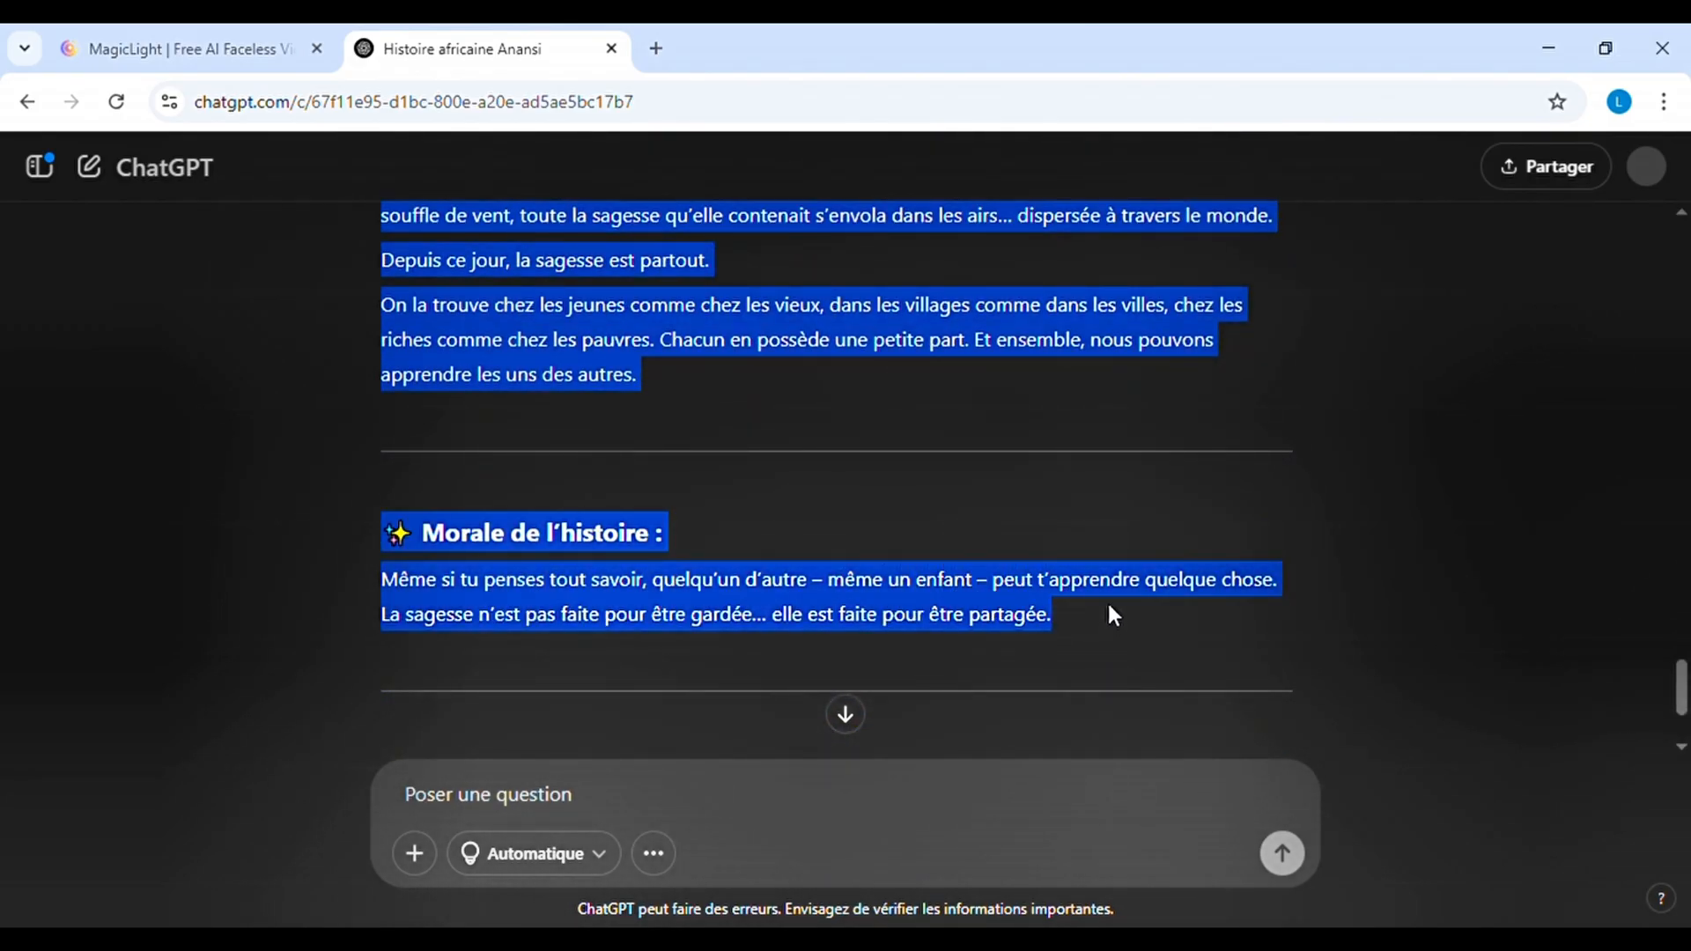
pyautogui.click(189, 51)
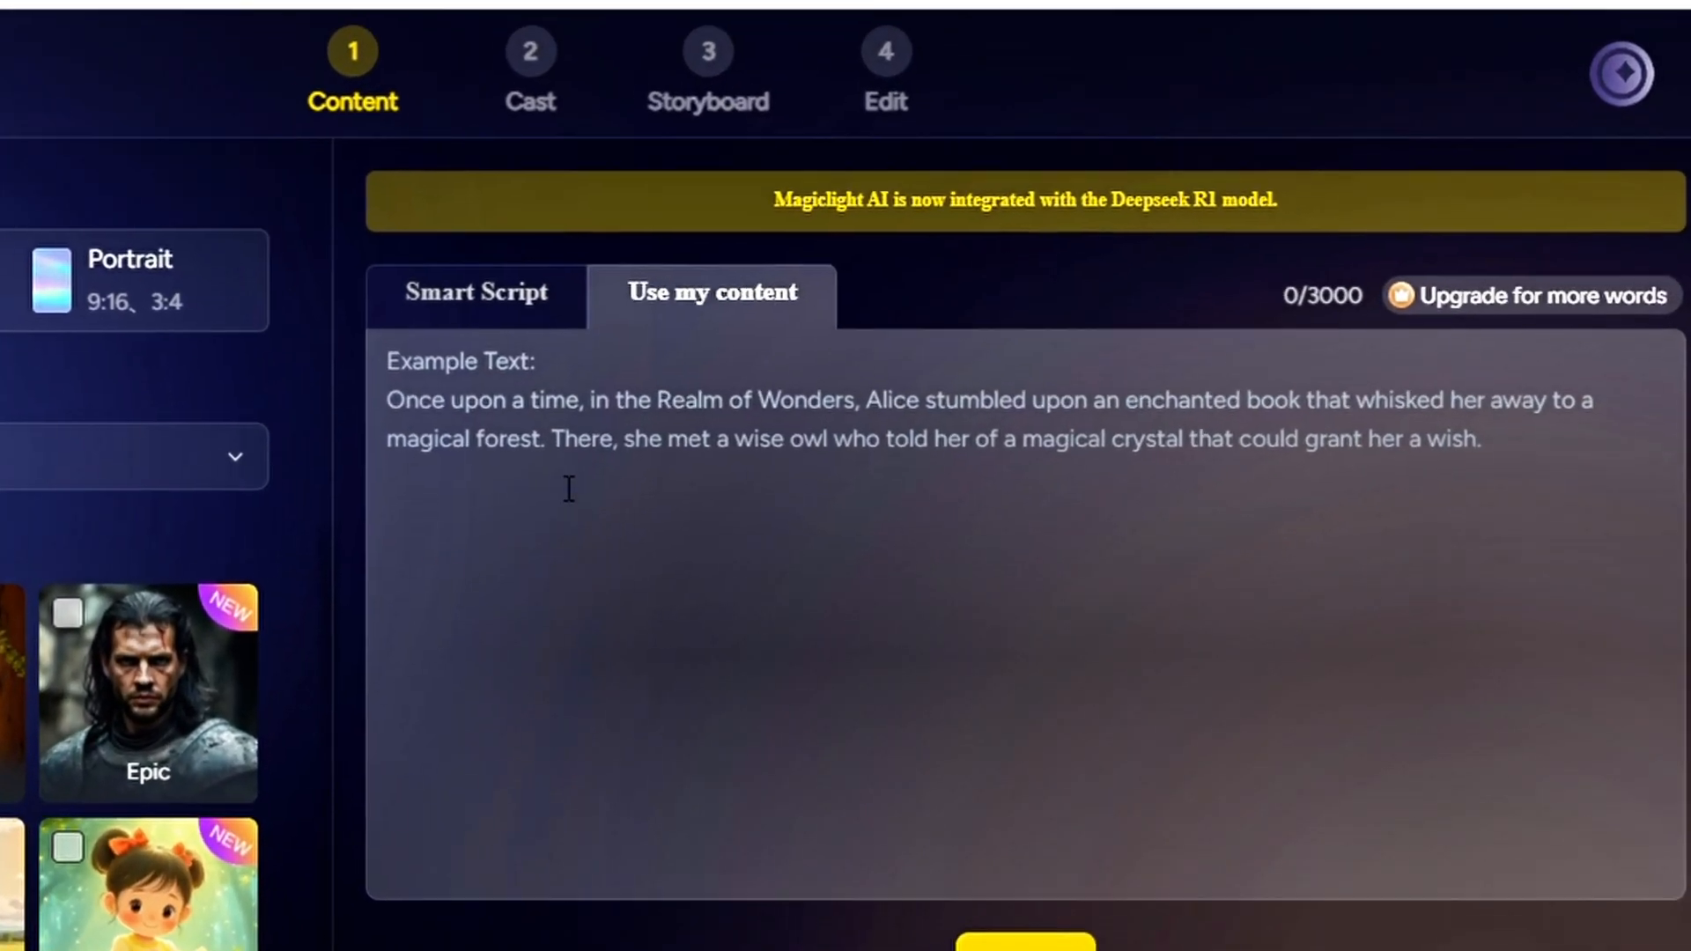
pyautogui.click(569, 489)
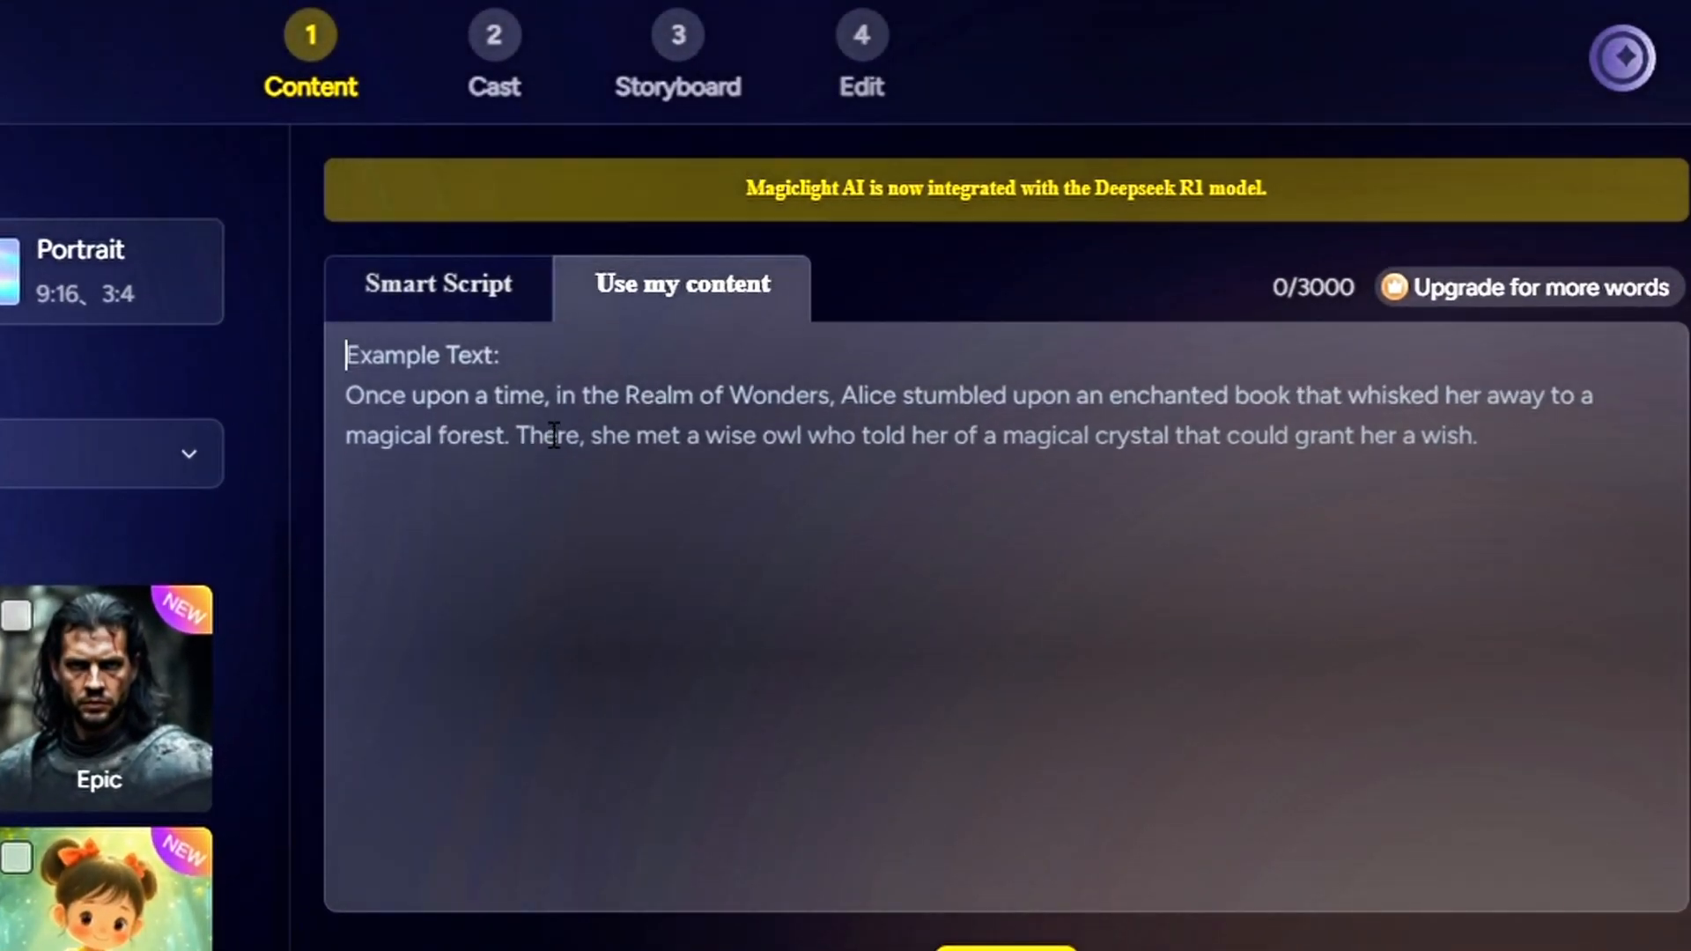
pyautogui.hotkey('ctrl', 'v')
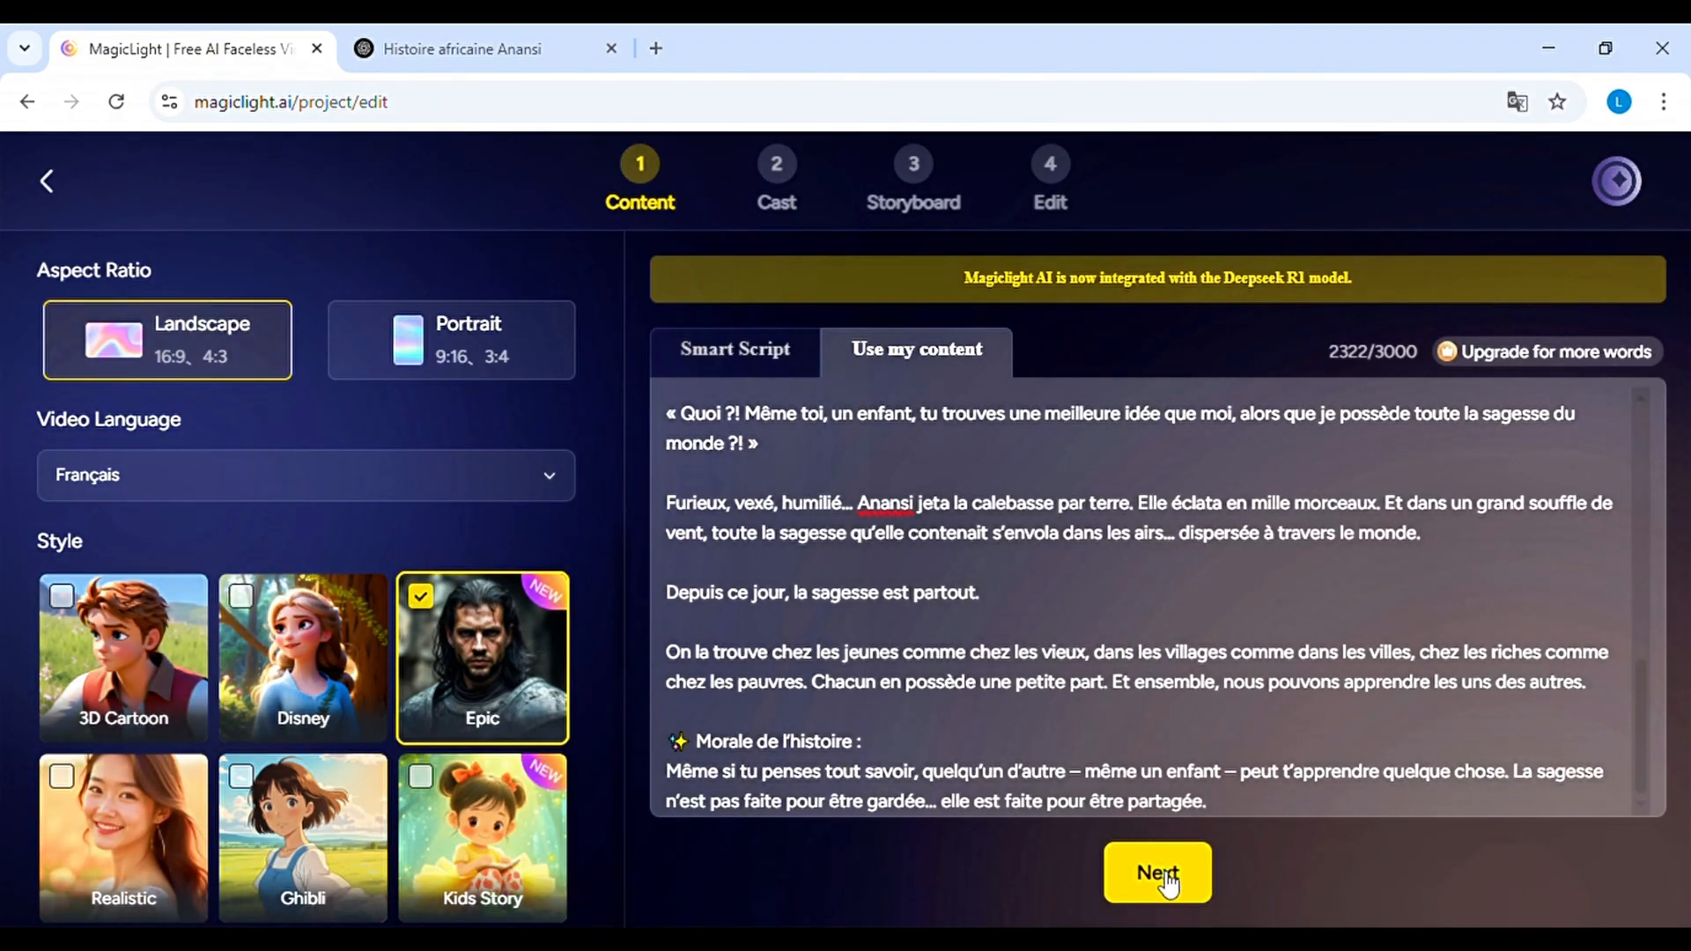
# Break the pasted story down into shots, review the shot texts and continue to the Cast stage
pyautogui.click(1159, 875)
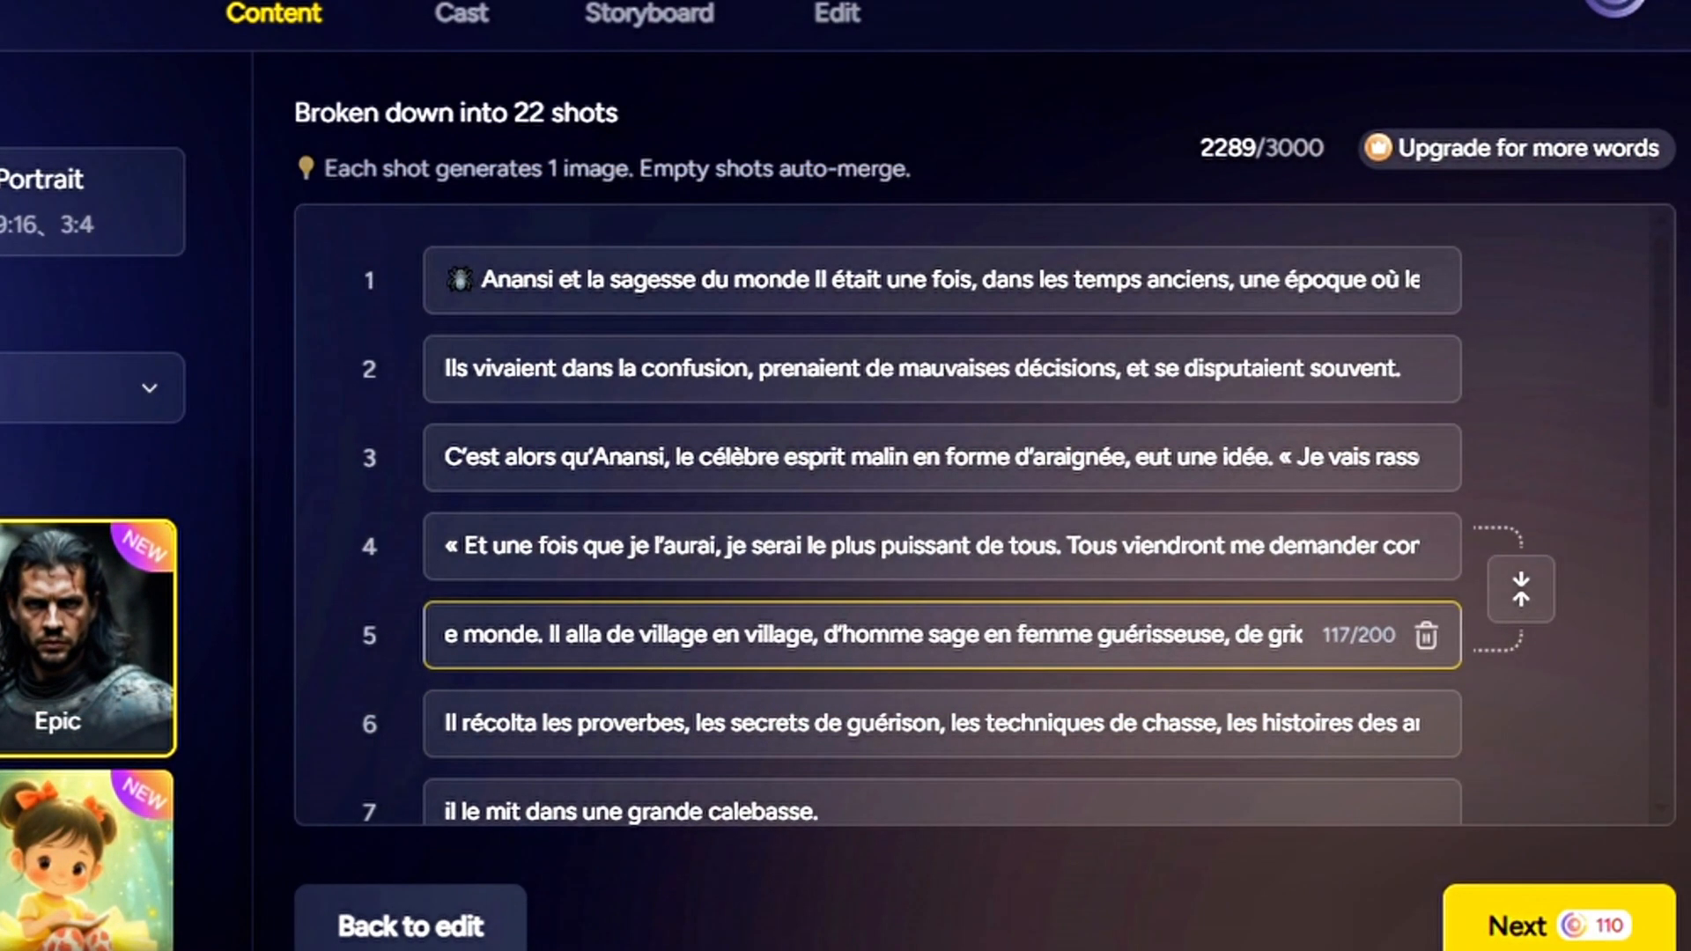
pyautogui.click(1175, 304)
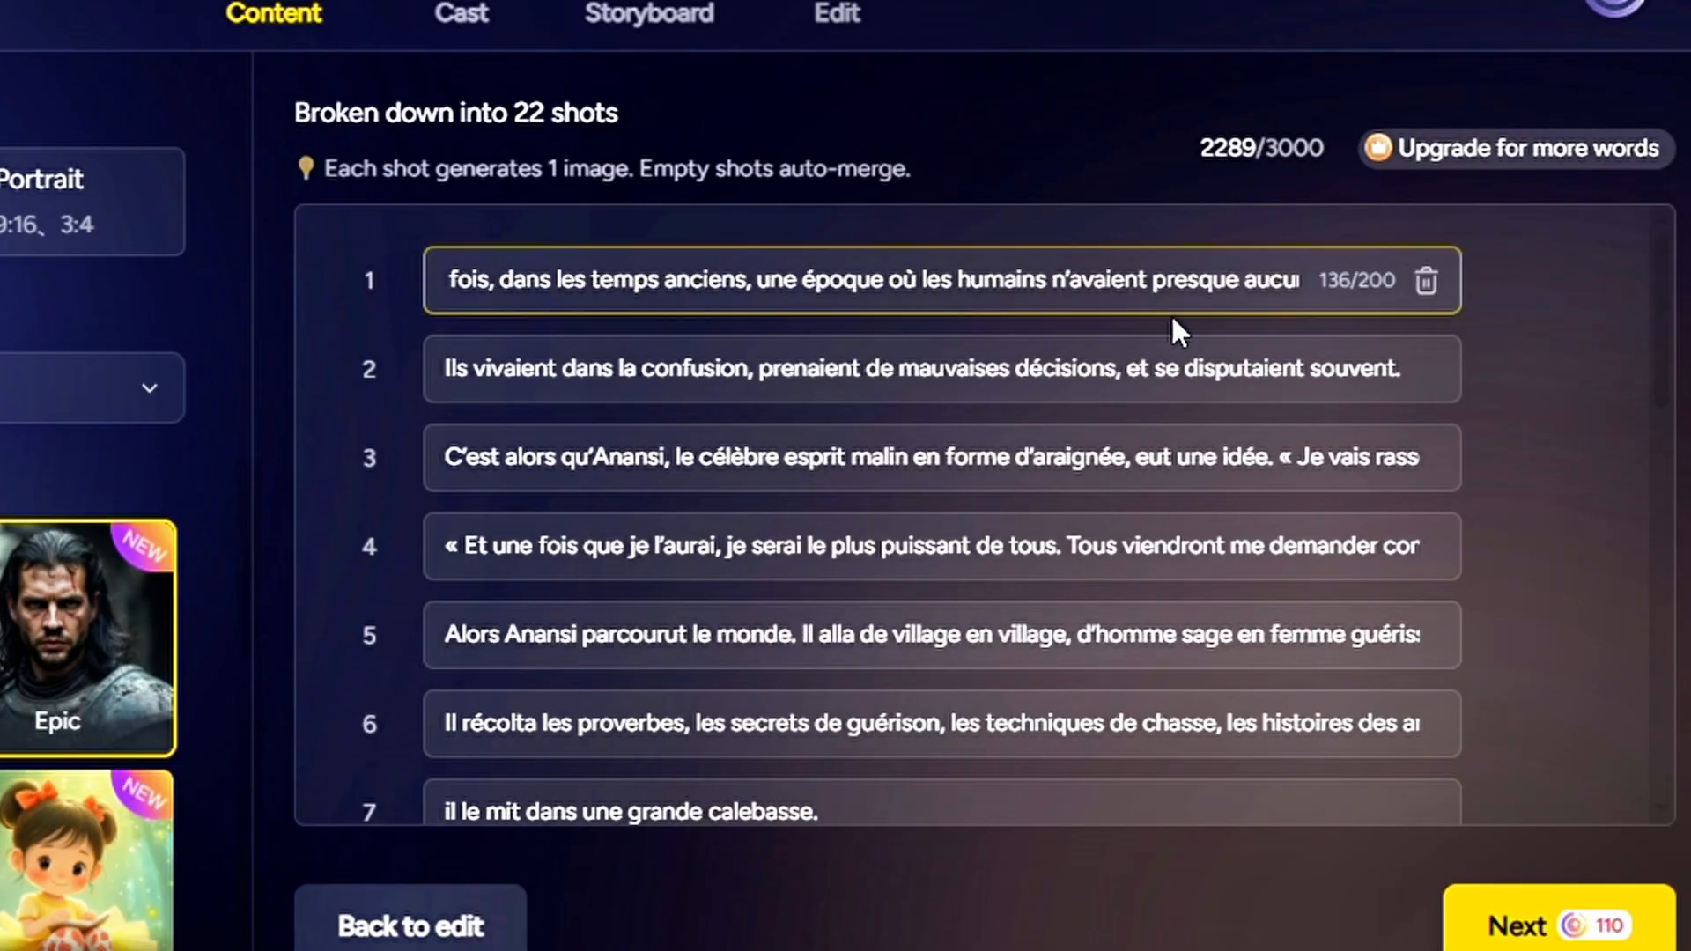
pyautogui.scroll(-10, 1507, 395)
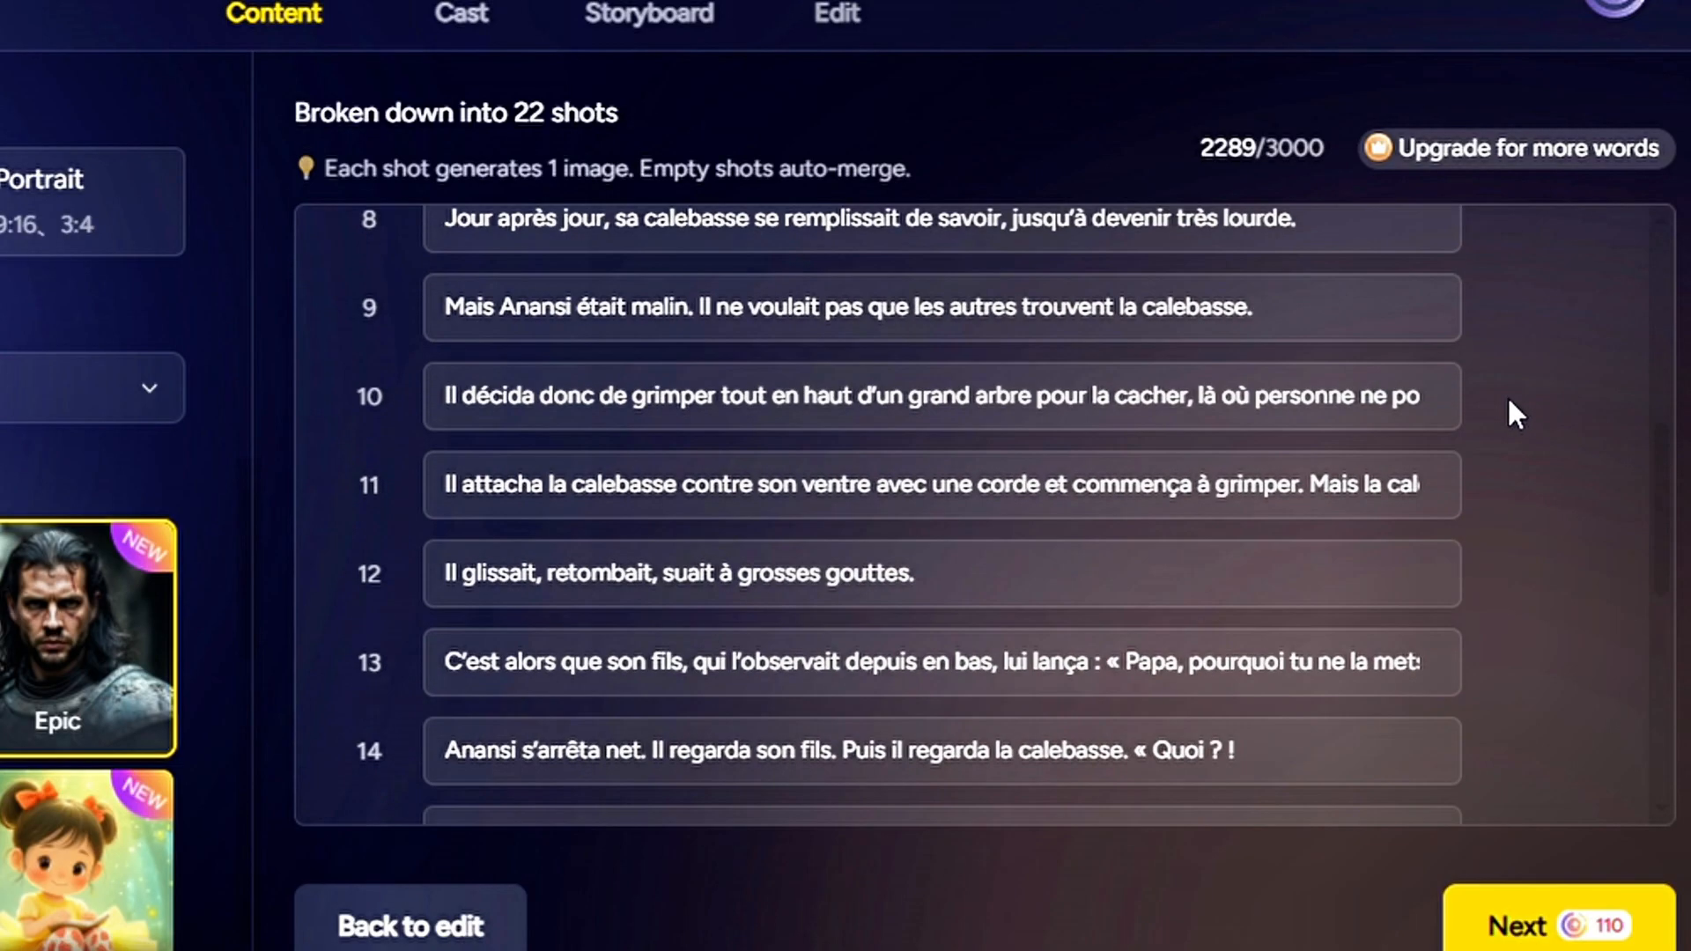
pyautogui.click(1466, 515)
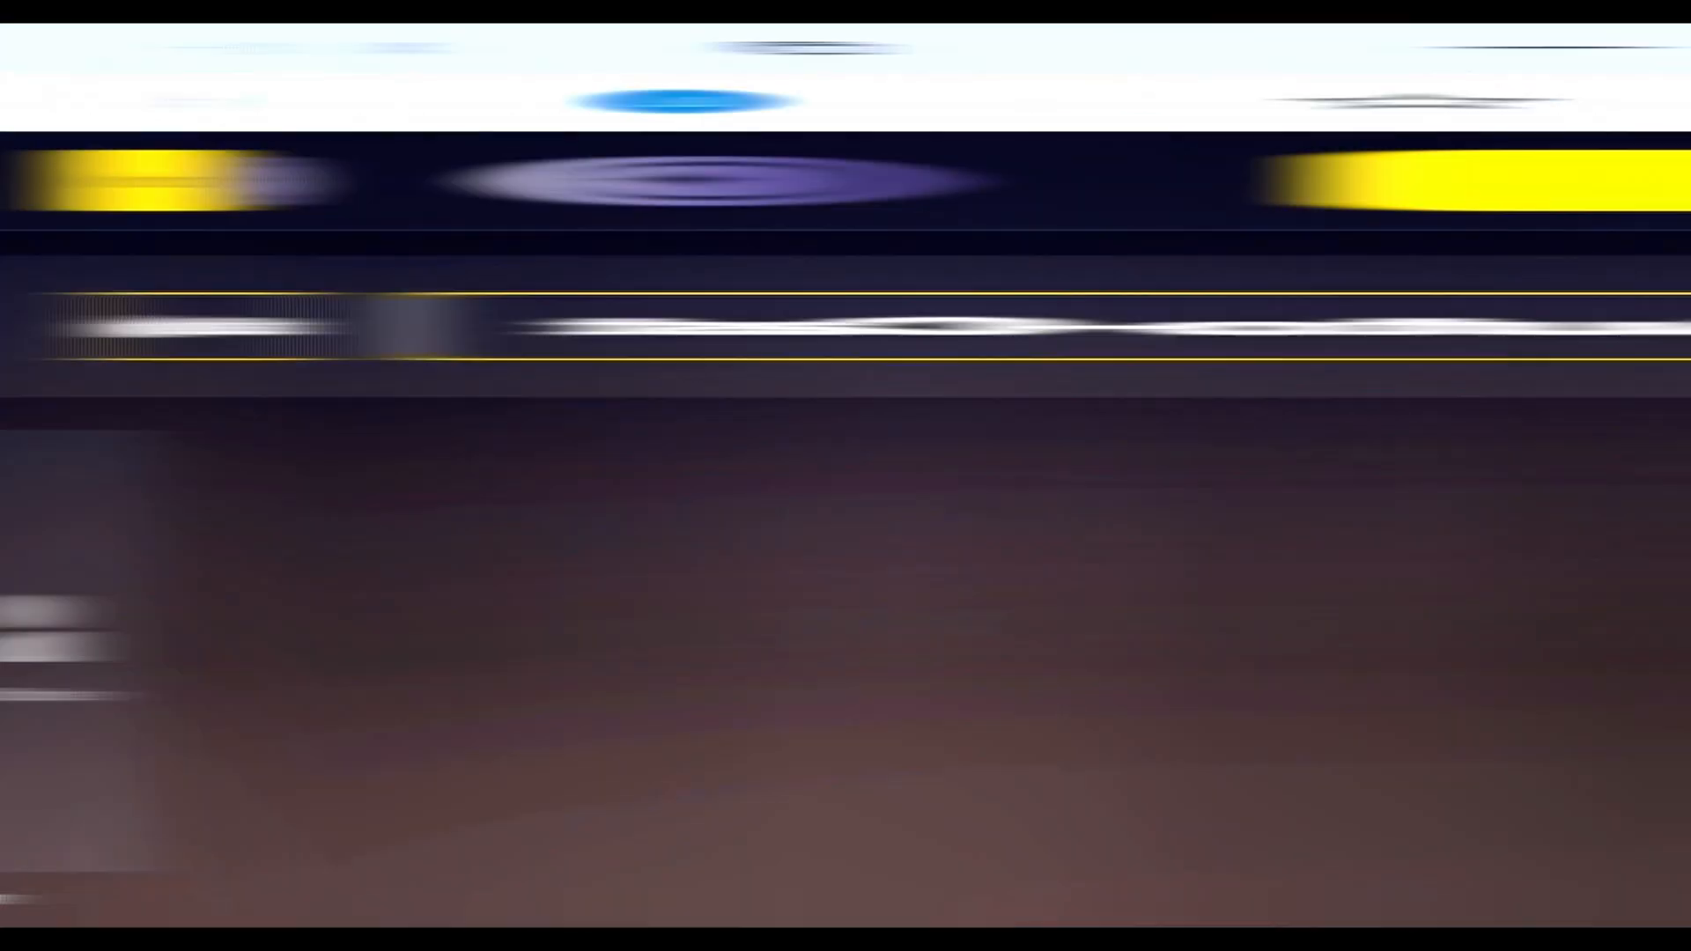
pyautogui.moveTo(988, 654)
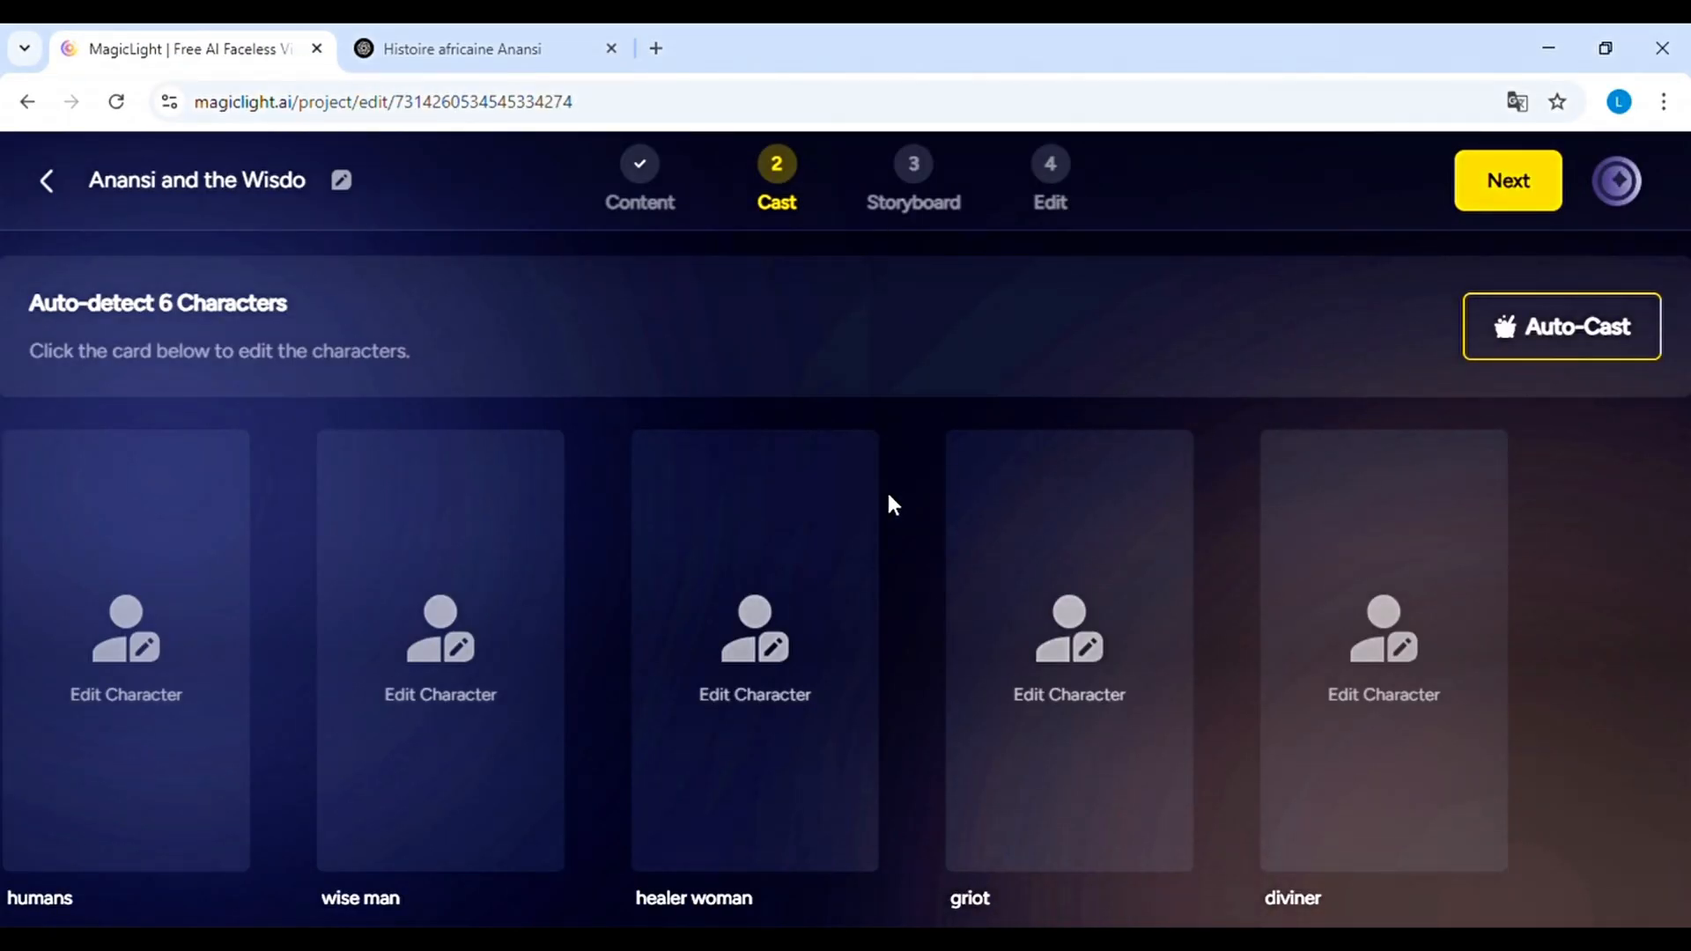
# Review the detected characters and assign the grey-haired man in the burgundy turtleneck from the Character Library to "humans"
pyautogui.scroll(-1, 877, 630)
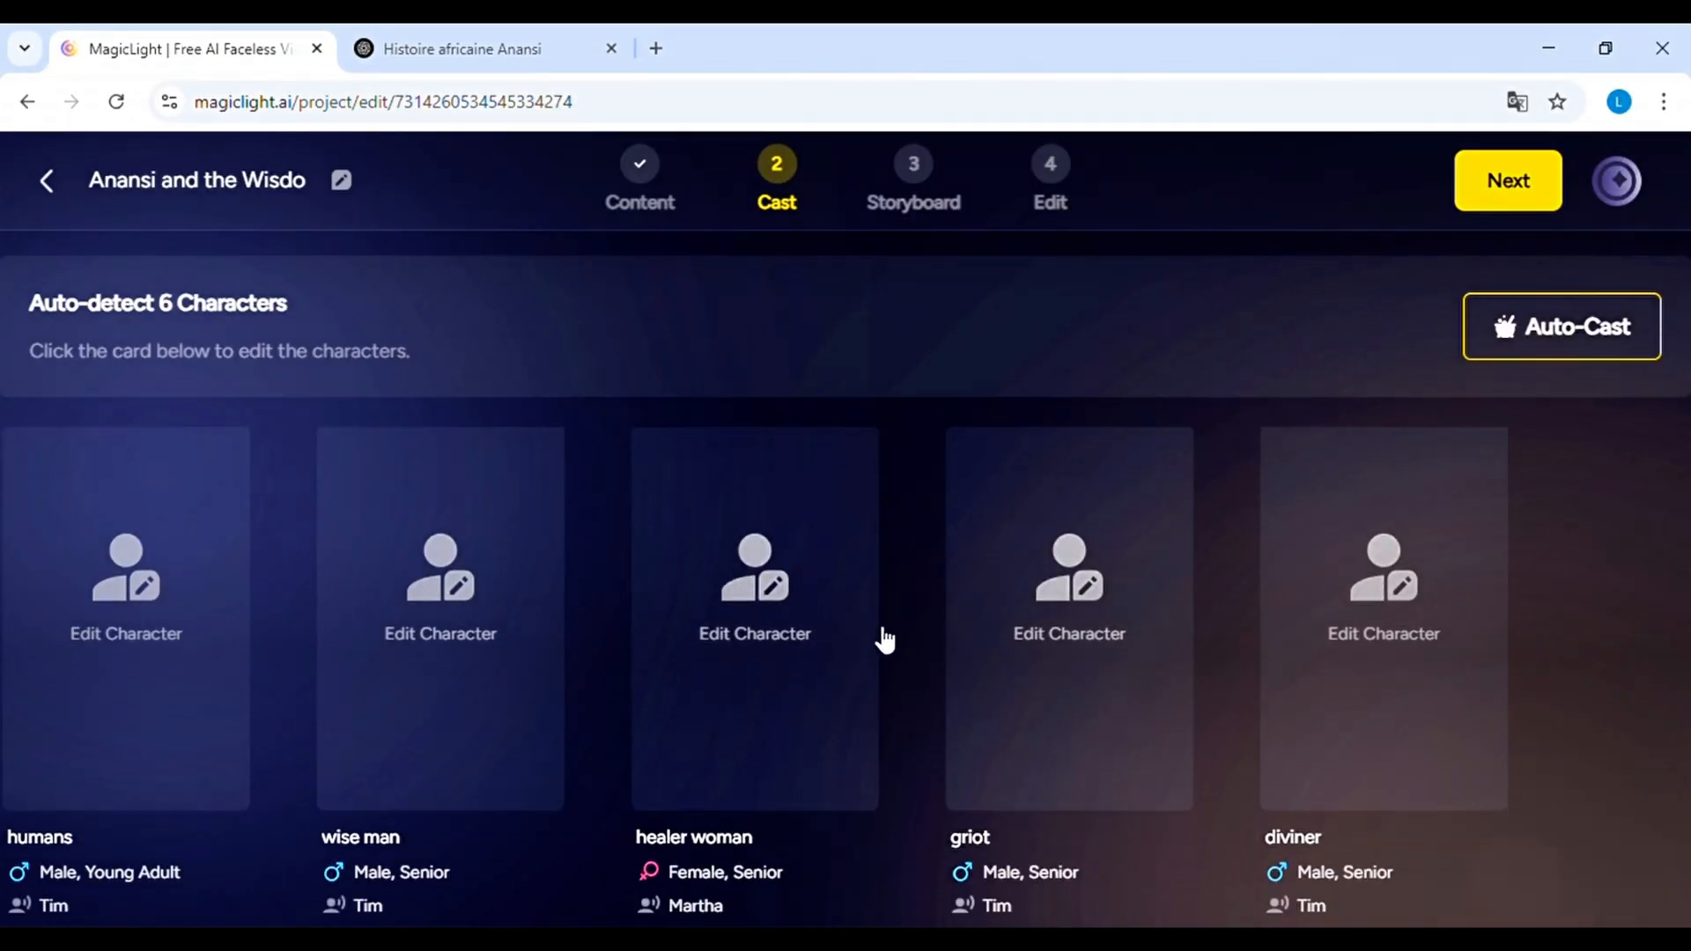
pyautogui.scroll(-6, 196, 528)
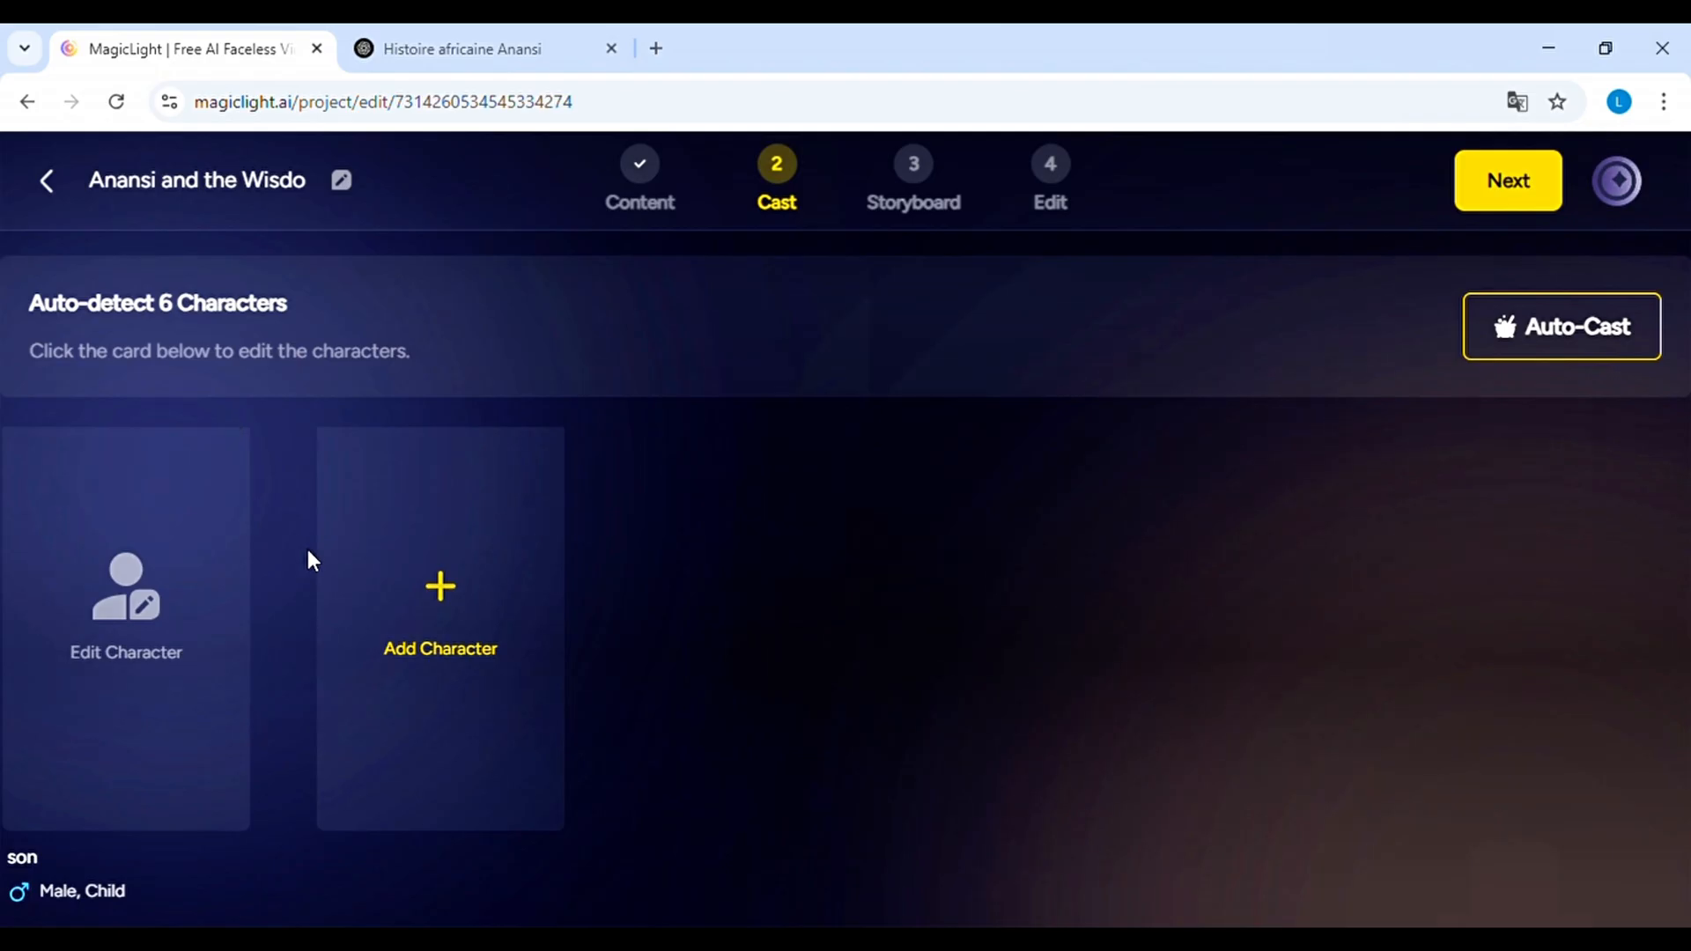
pyautogui.scroll(6, 304, 546)
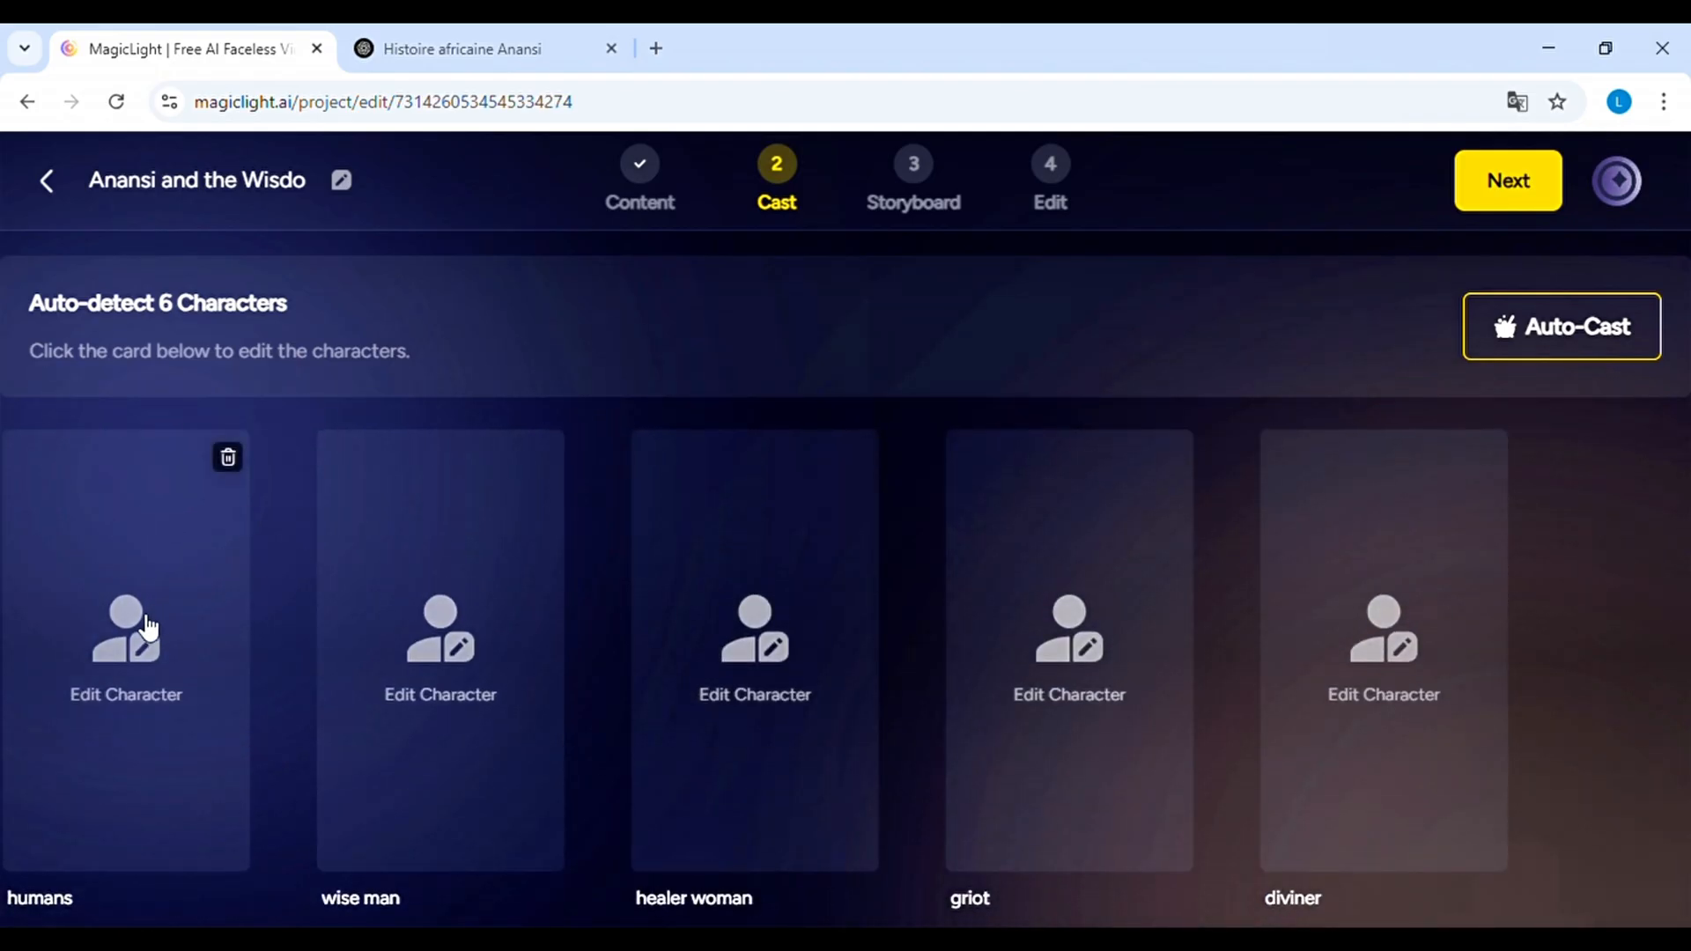
pyautogui.click(147, 627)
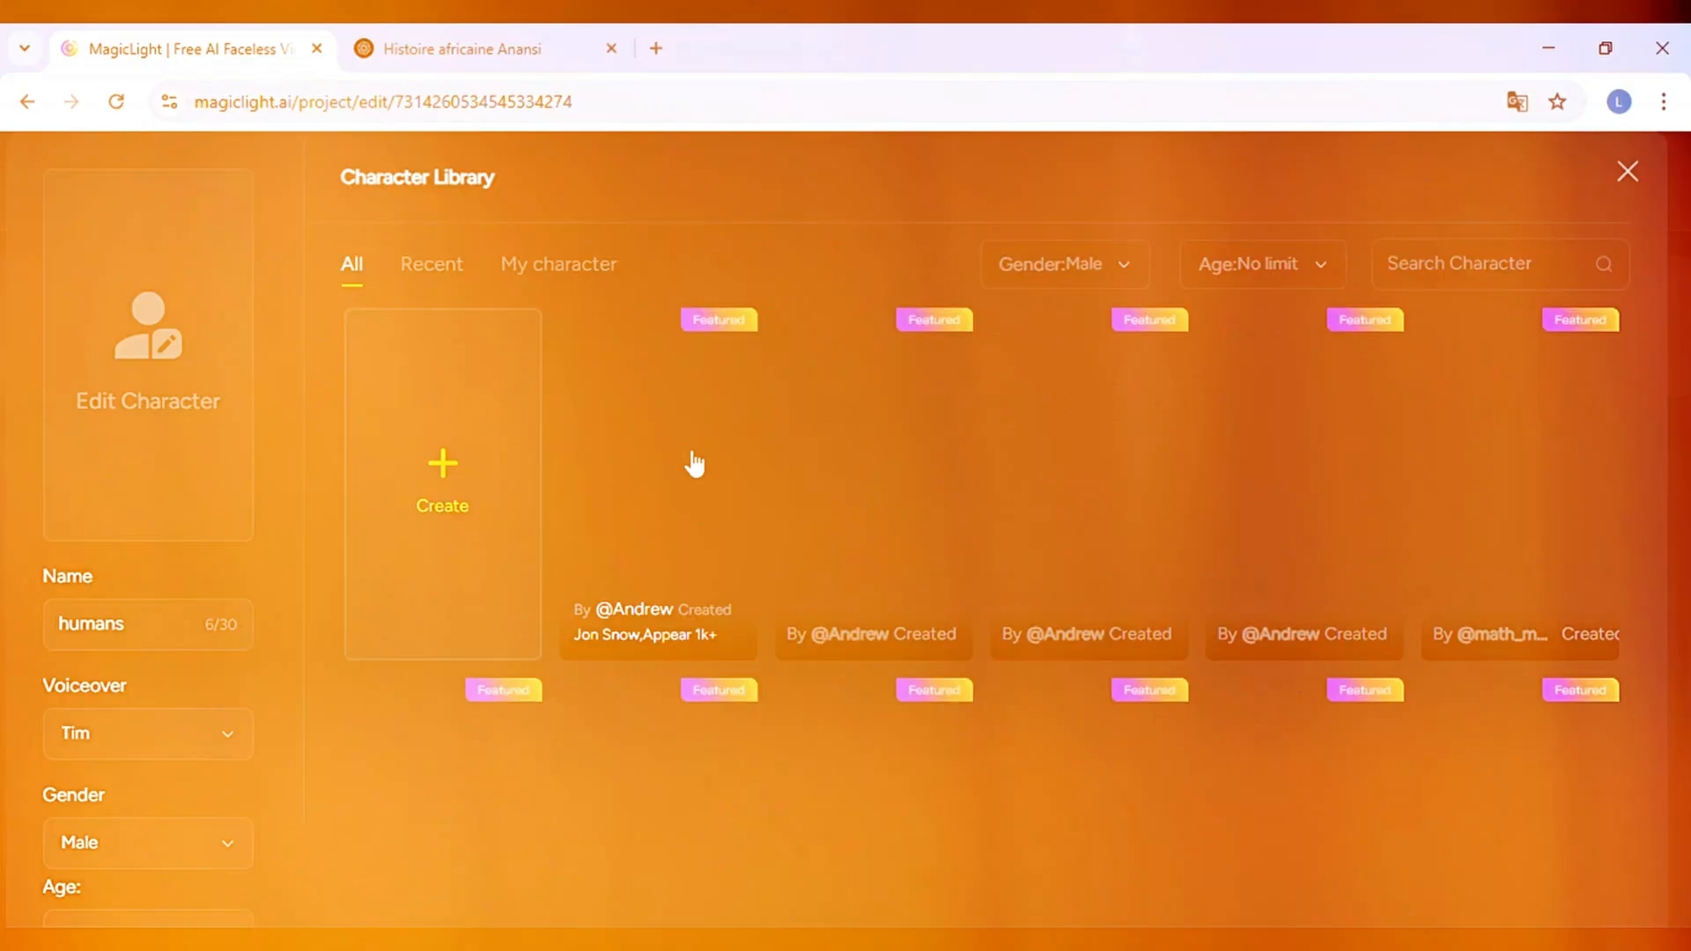
pyautogui.scroll(-4, 695, 465)
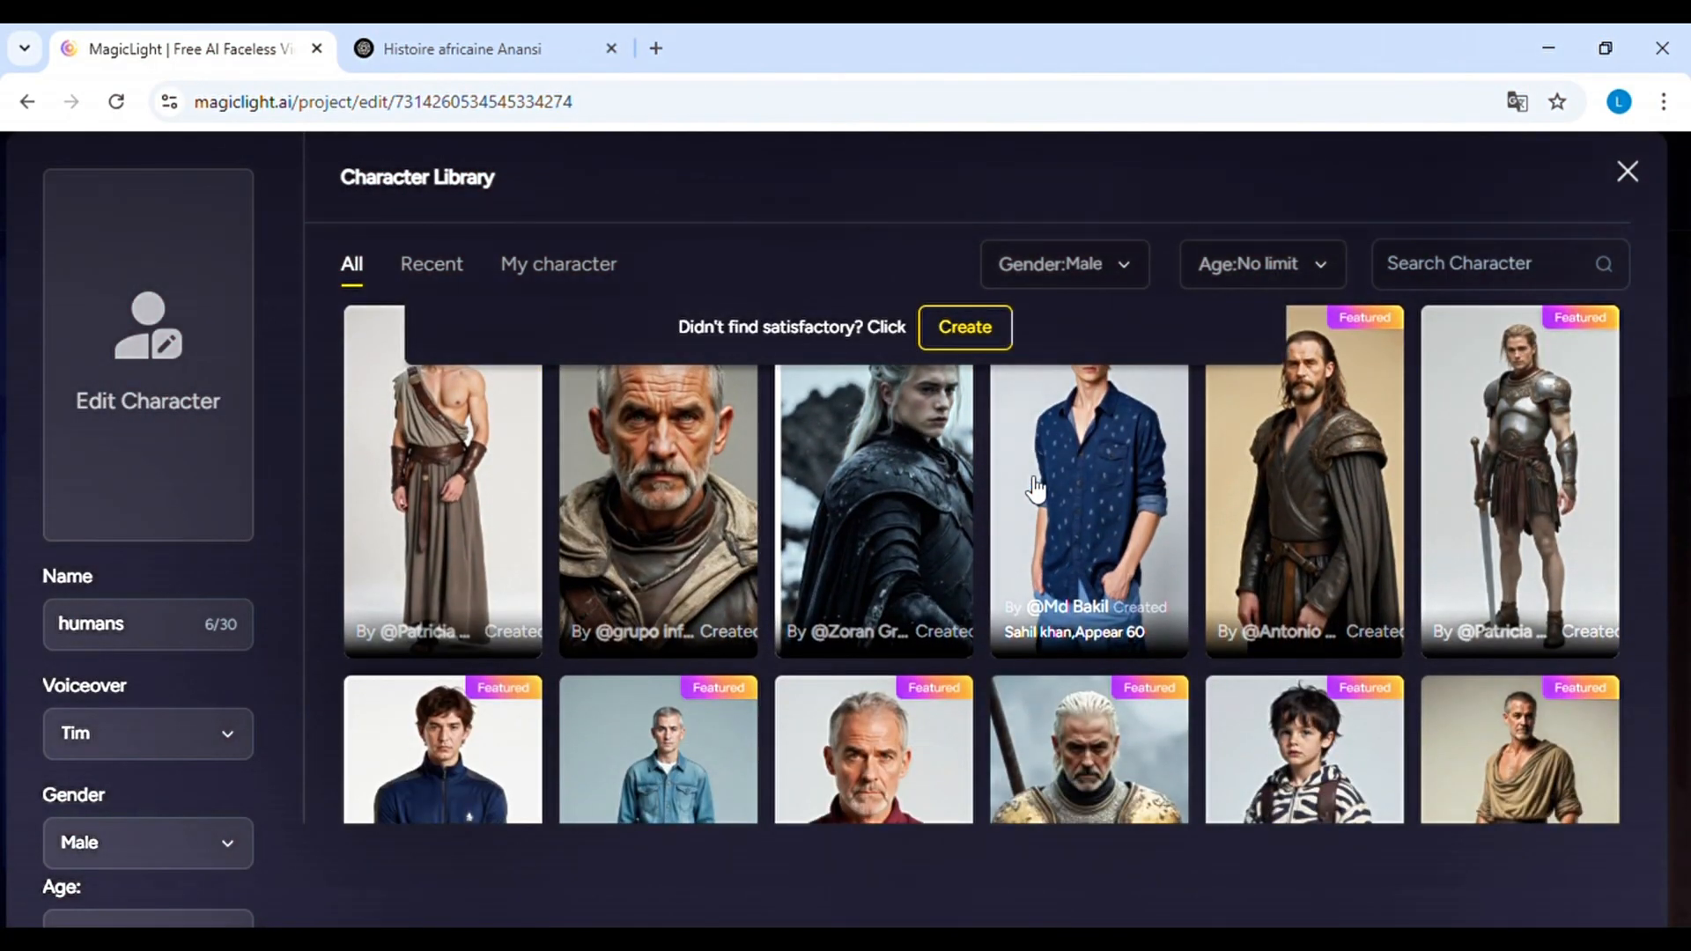
pyautogui.scroll(-2, 1035, 489)
pyautogui.scroll(-2, 1037, 487)
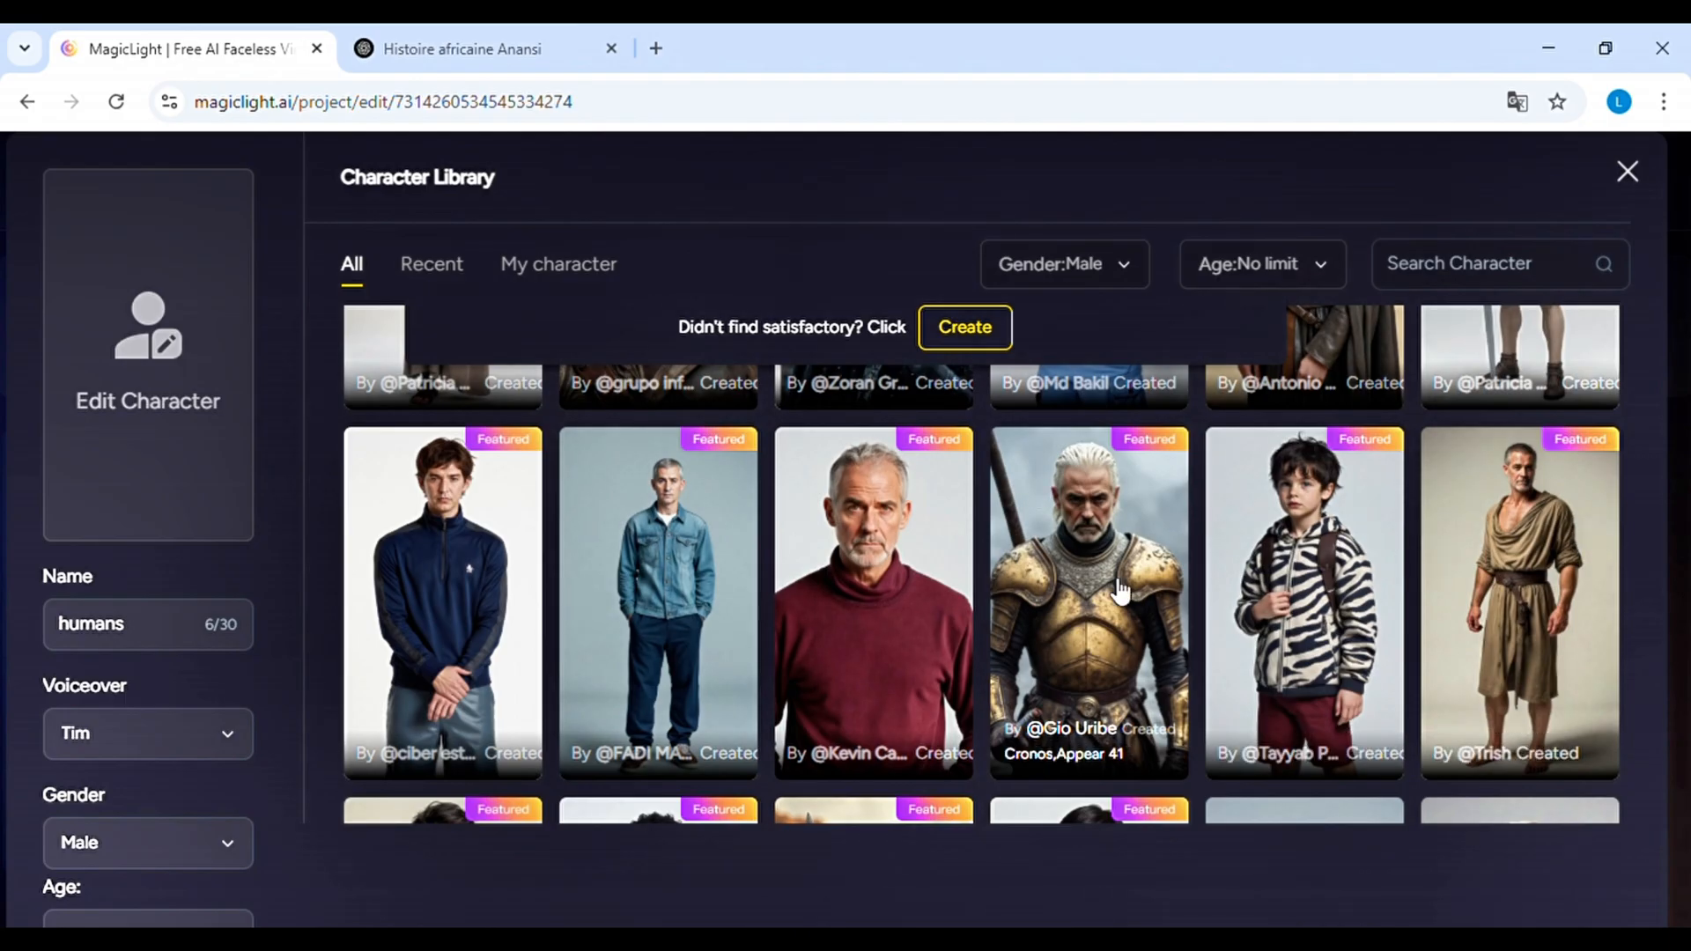
pyautogui.click(838, 562)
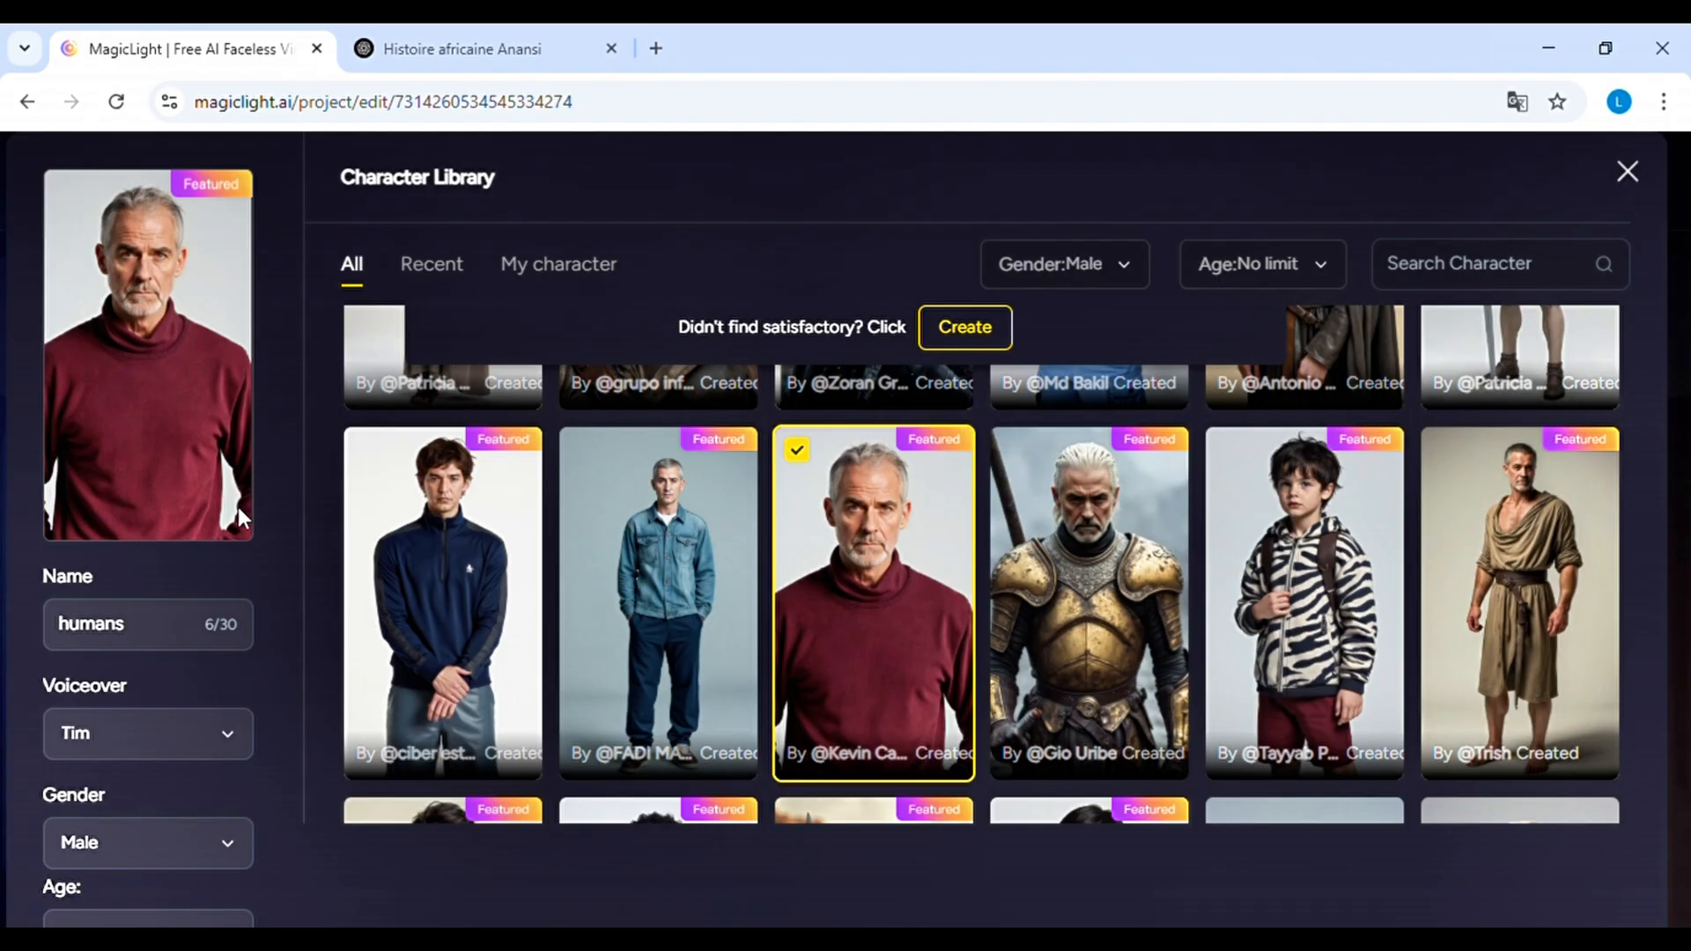
pyautogui.scroll(-2, 242, 518)
pyautogui.click(835, 878)
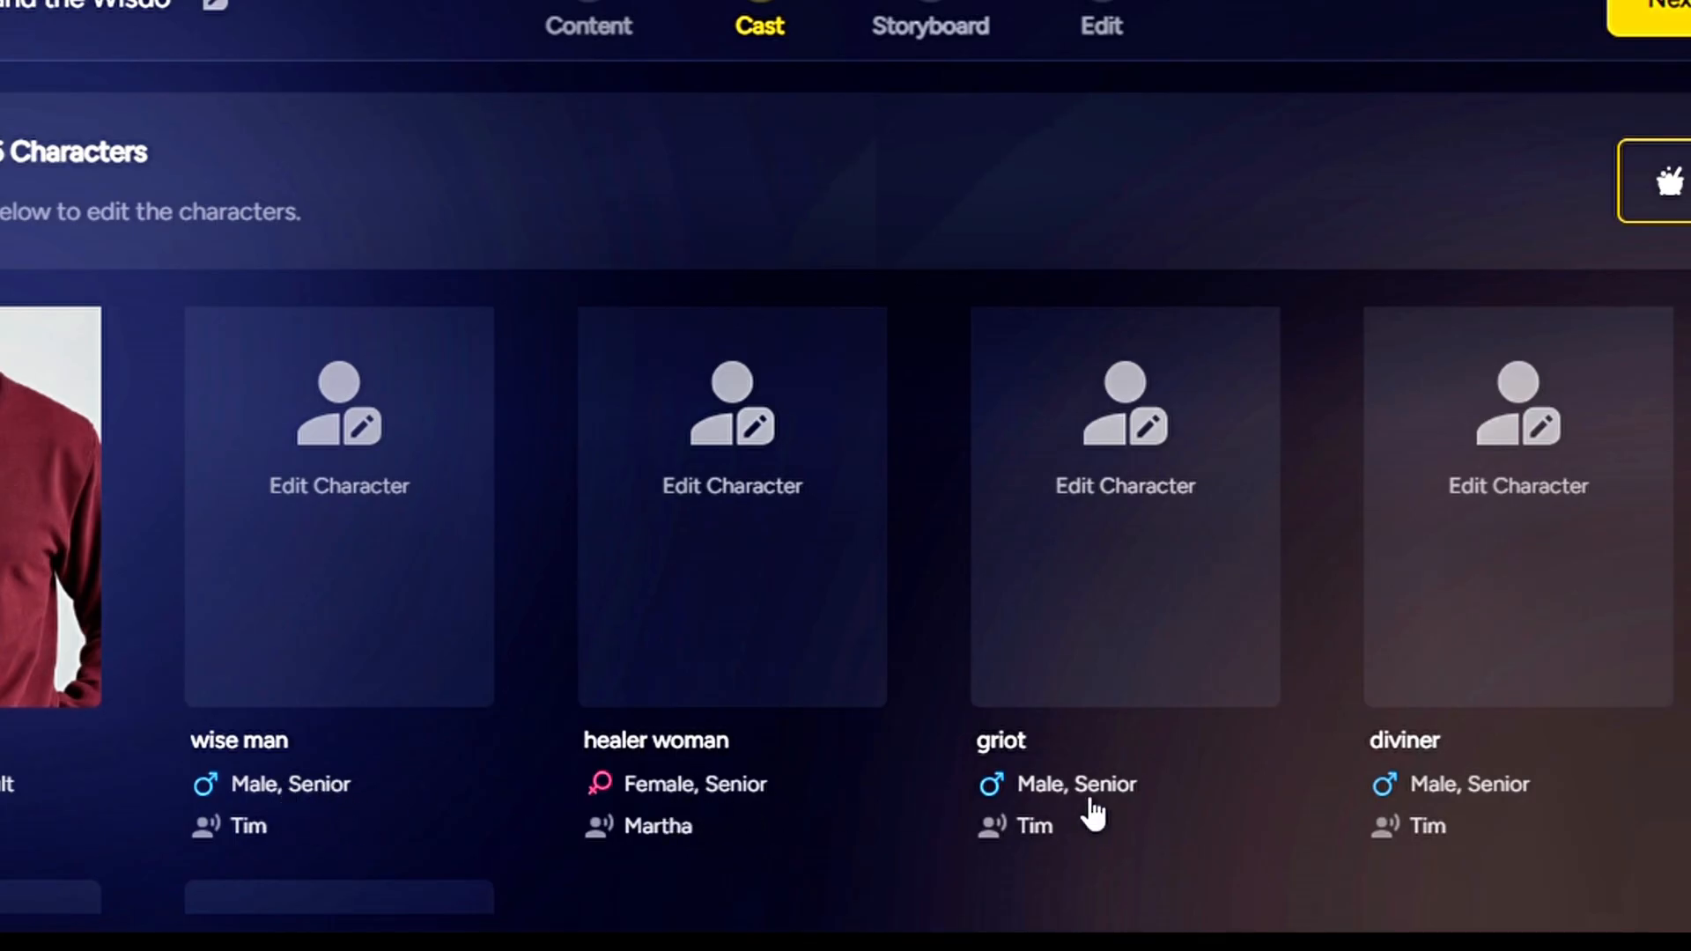
# Try adding a character with the featured Jon Snow image and look through its name, age and gender settings
pyautogui.scroll(-5, 1491, 827)
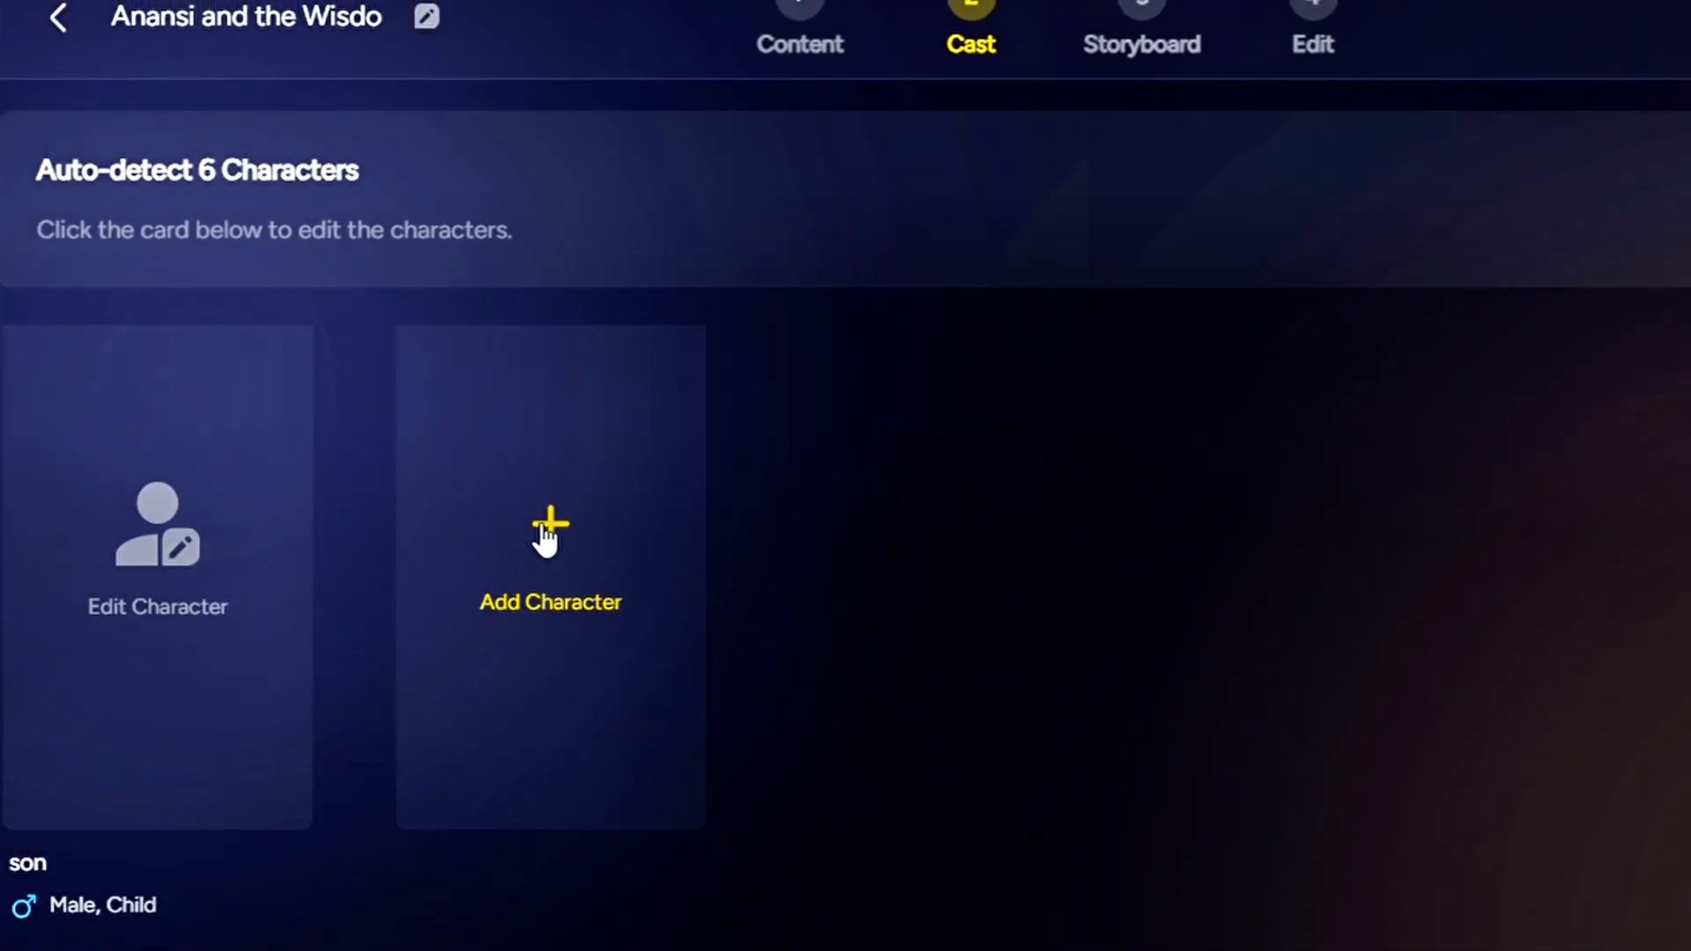
pyautogui.click(548, 553)
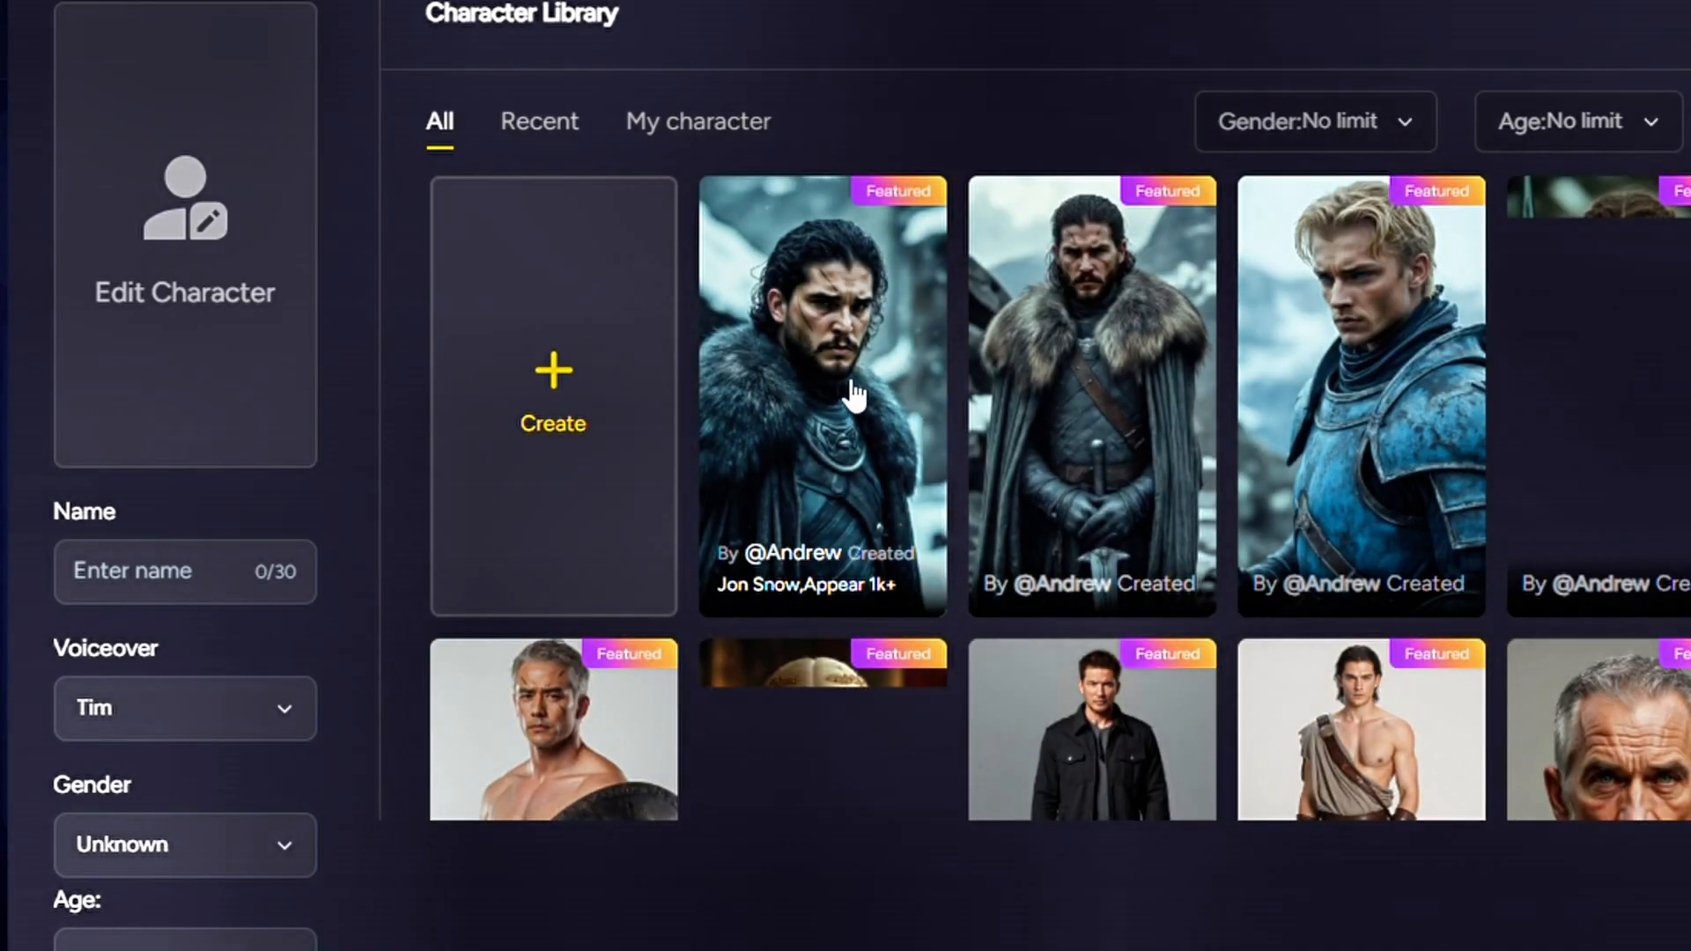
pyautogui.click(848, 383)
pyautogui.click(237, 579)
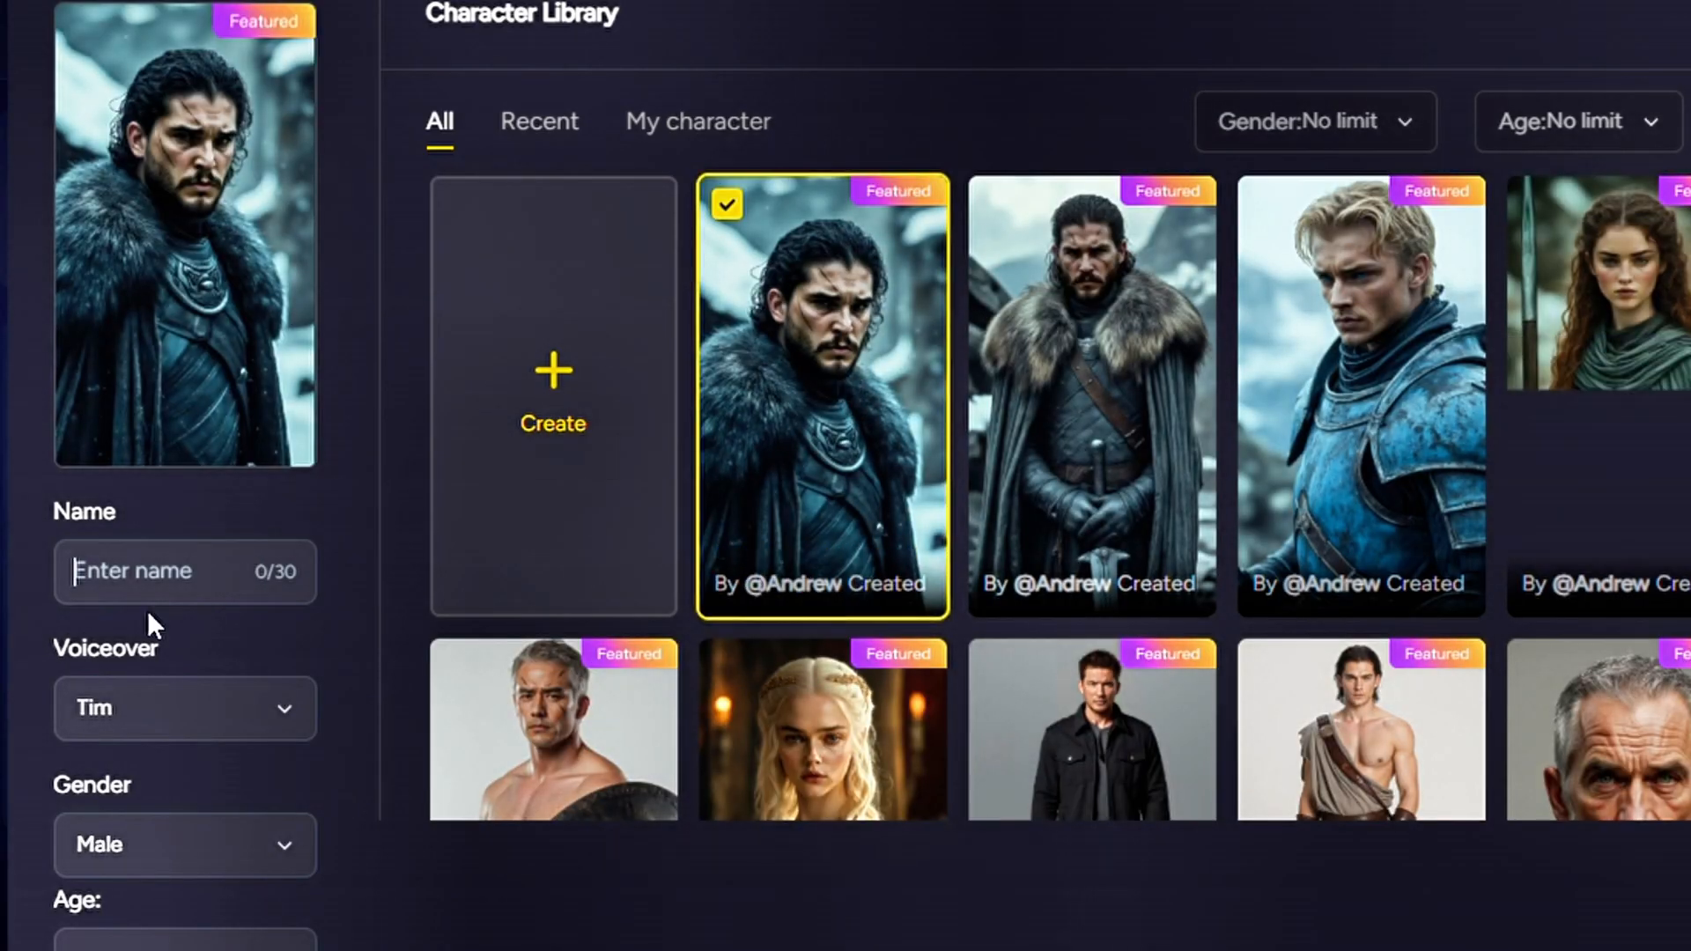
pyautogui.scroll(-2, 176, 731)
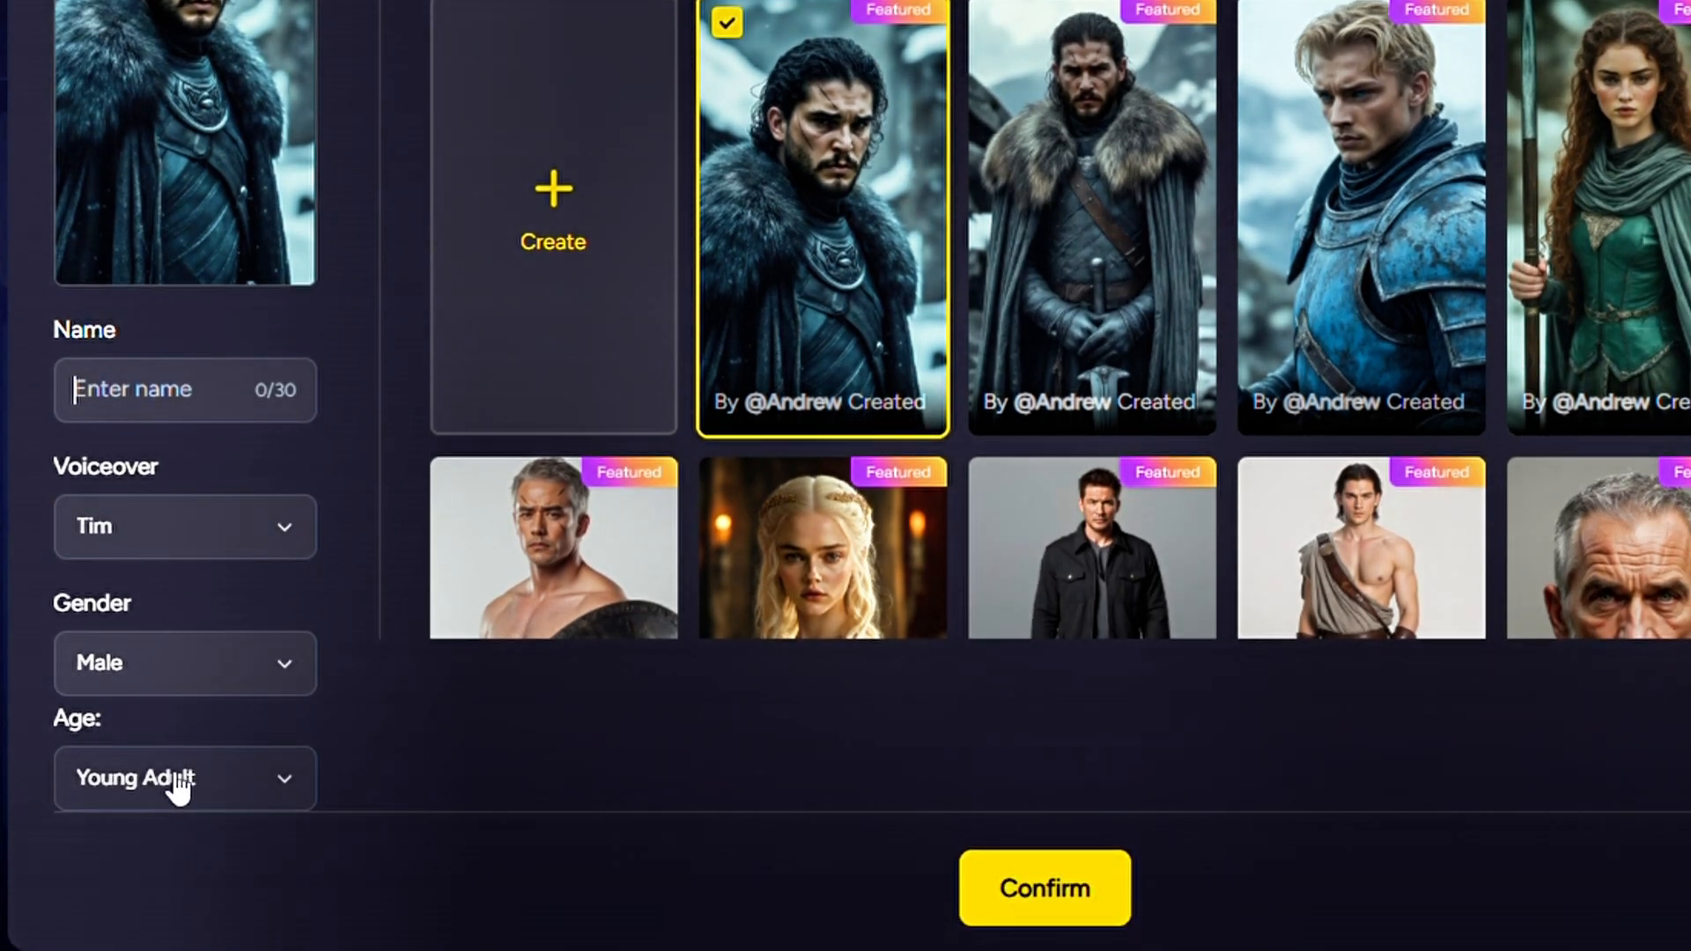
pyautogui.scroll(2, 275, 692)
pyautogui.scroll(-2, 272, 755)
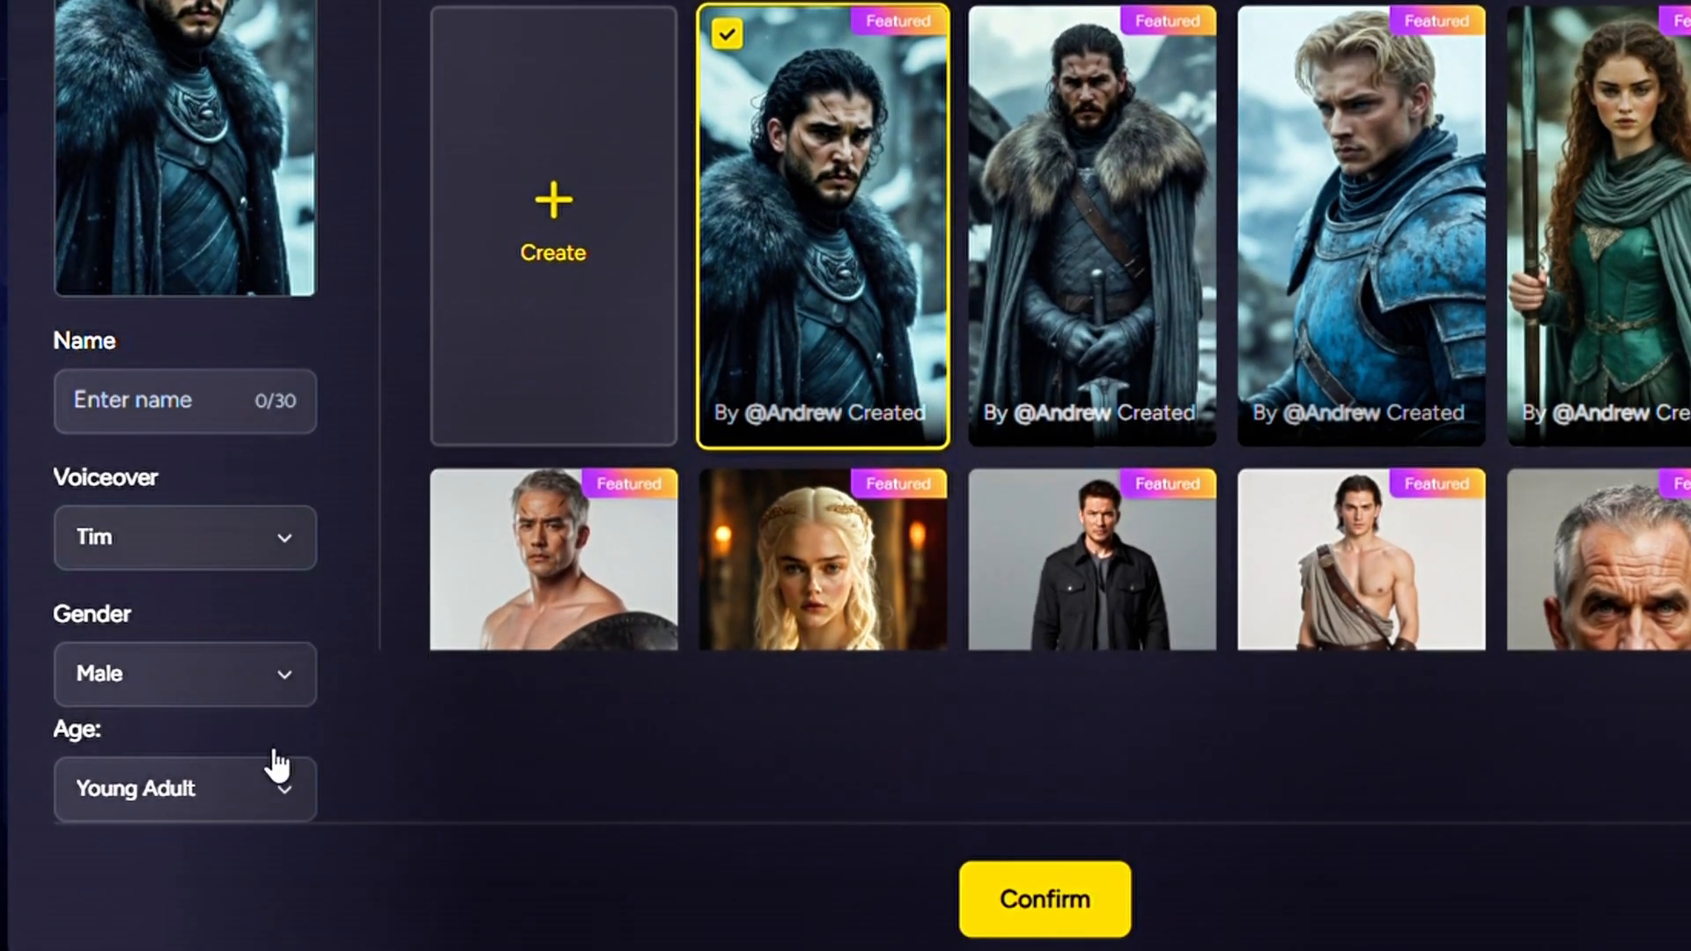
pyautogui.click(222, 778)
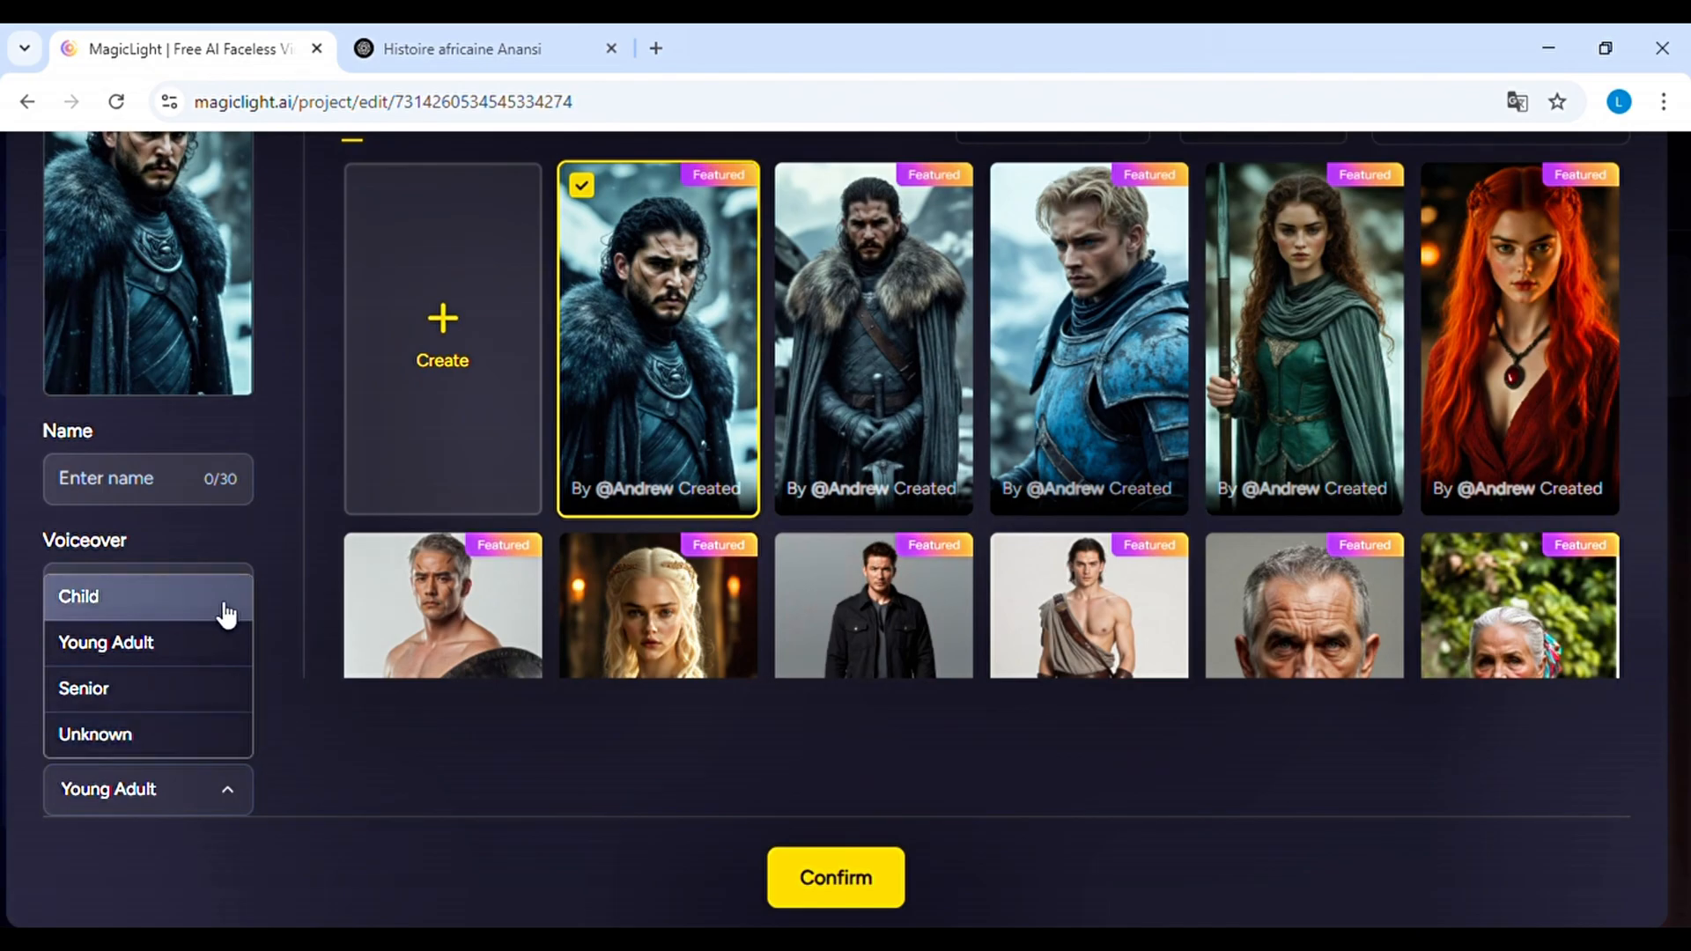
pyautogui.click(291, 555)
pyautogui.click(195, 705)
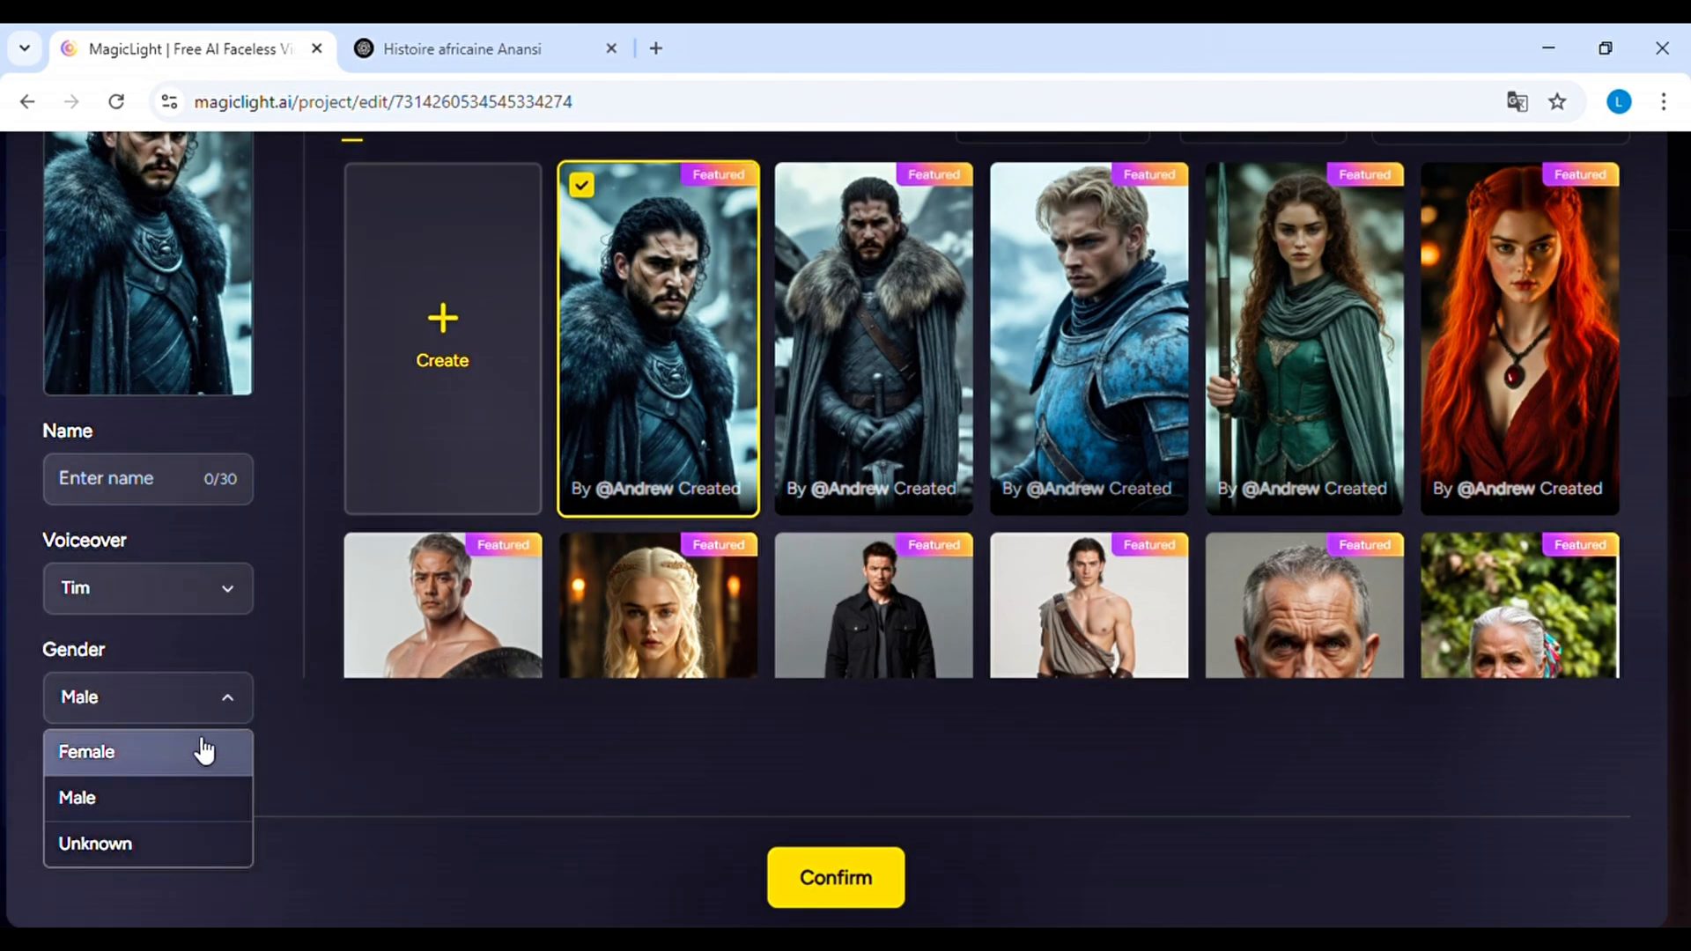
pyautogui.click(235, 618)
pyautogui.scroll(2, 459, 470)
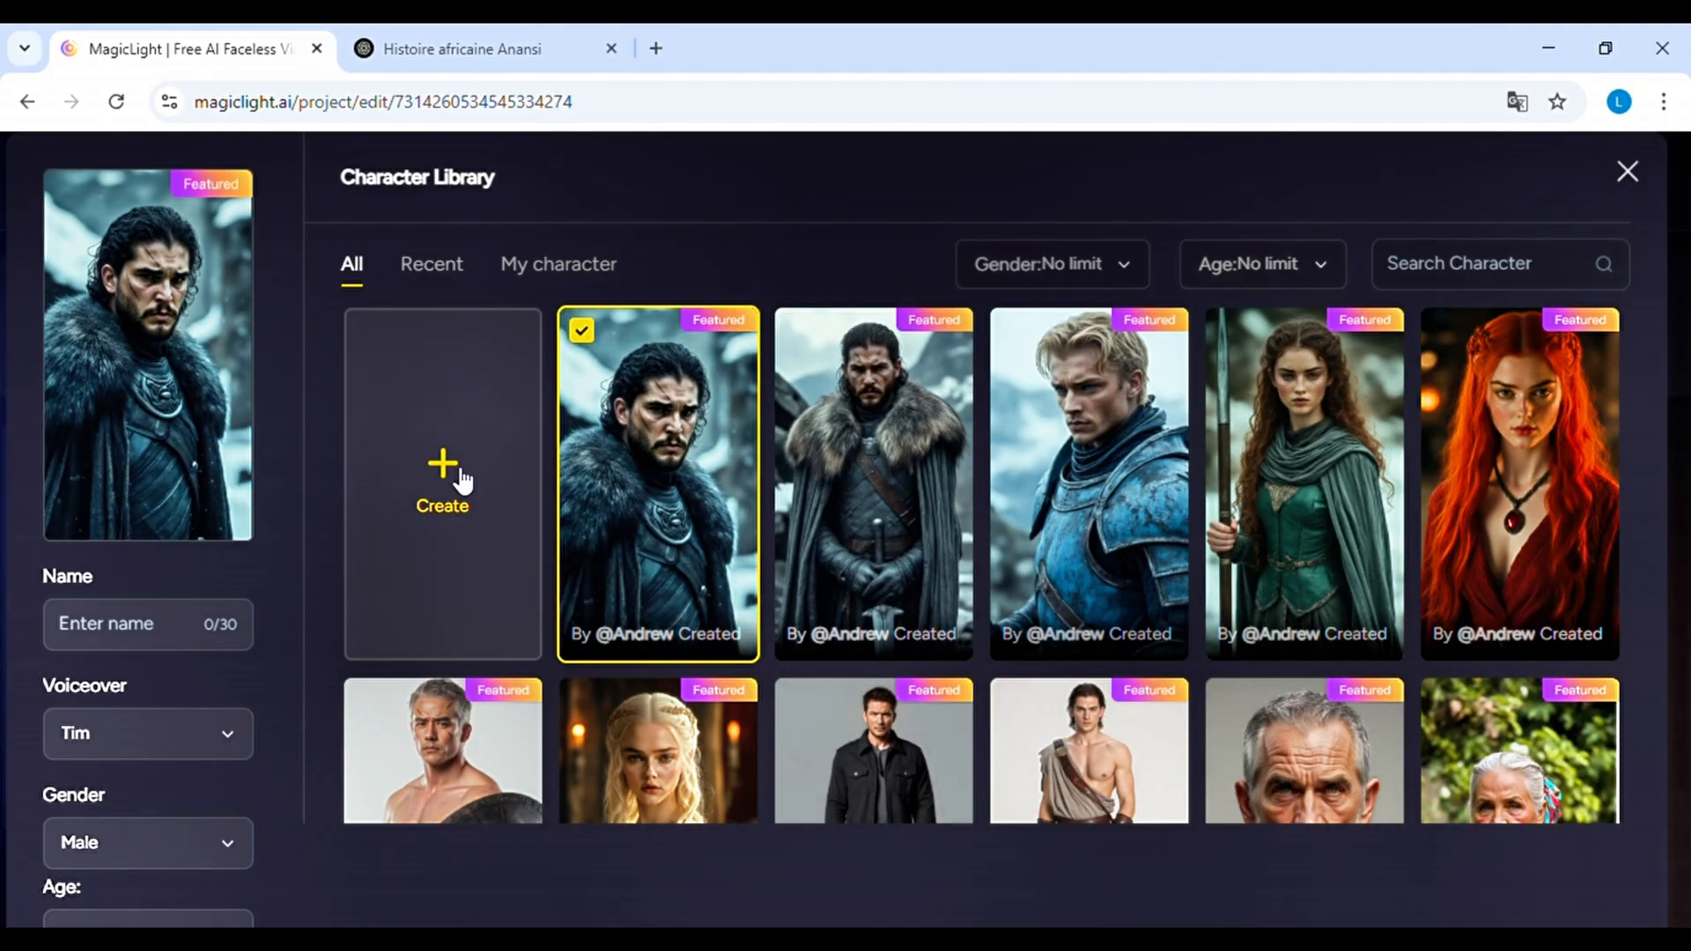
# Try creating a custom character, switching its category from Anthro to Human and looking at the age options, and leave without creating it
pyautogui.click(460, 480)
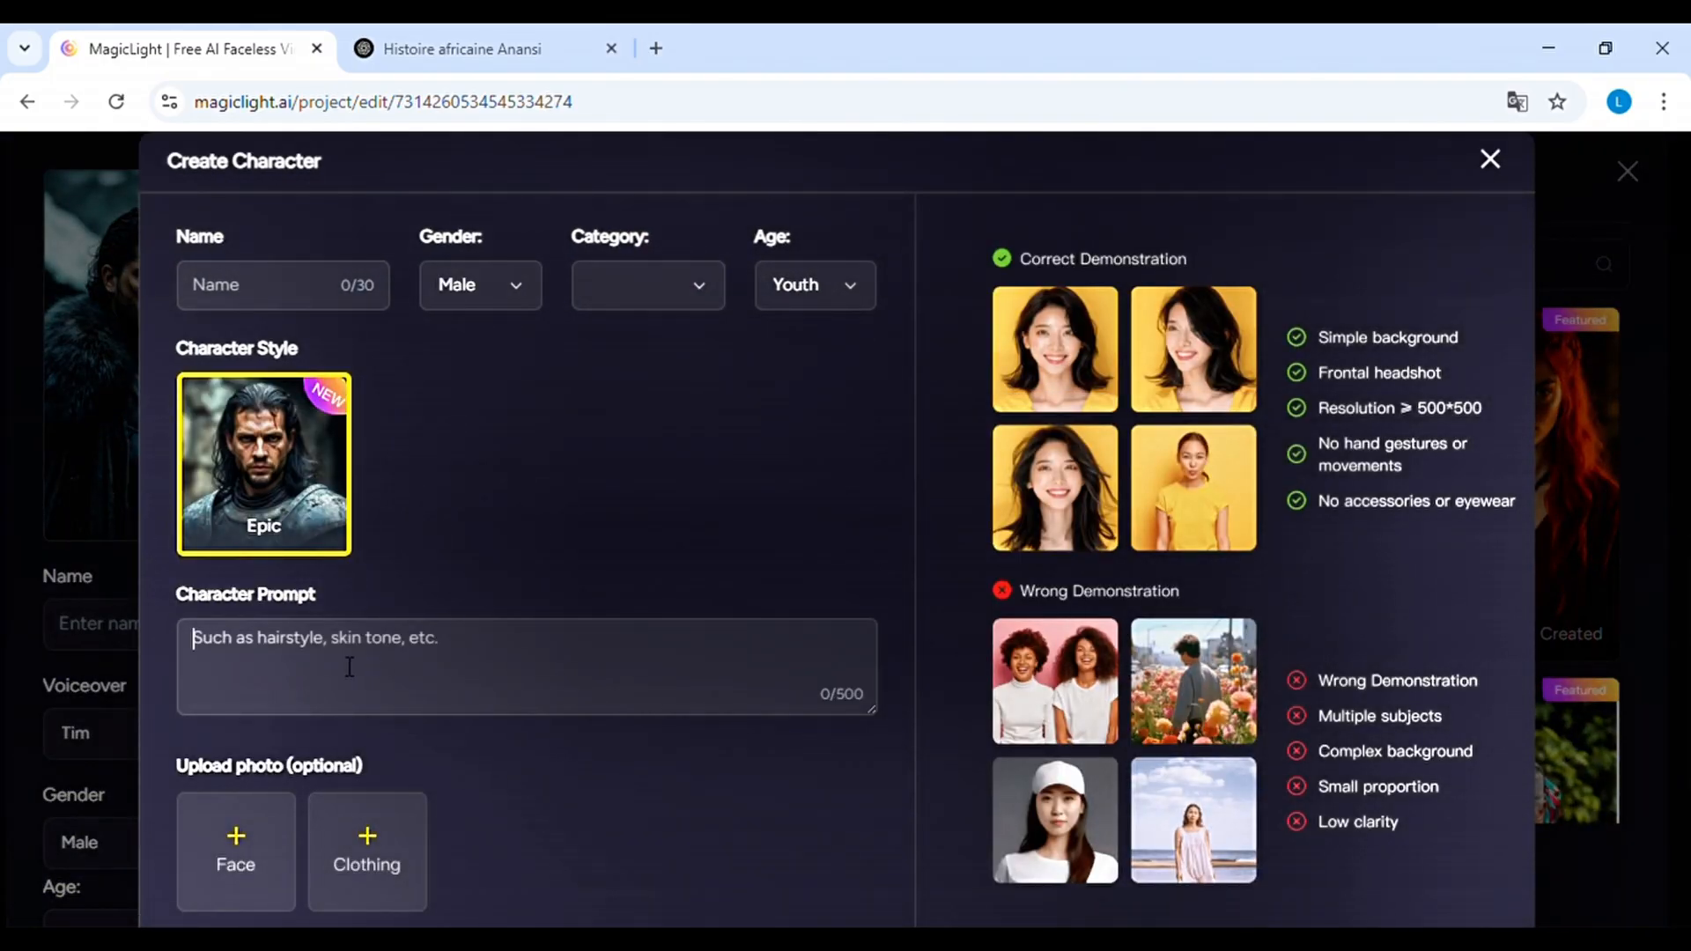
pyautogui.click(629, 293)
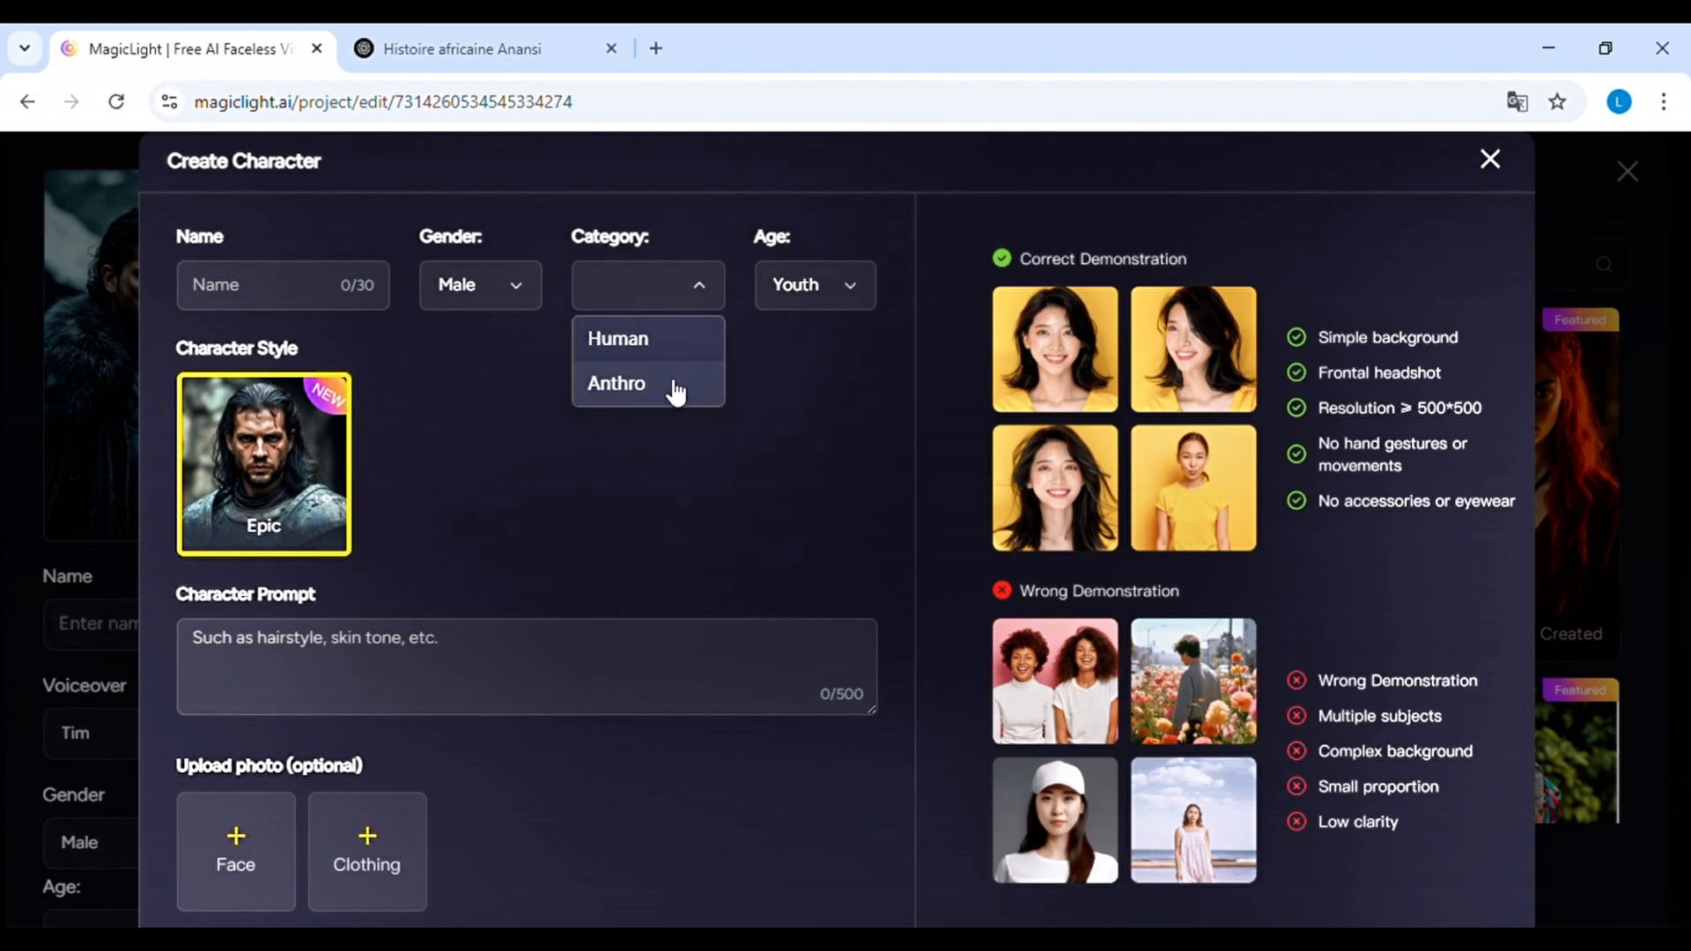
pyautogui.click(670, 386)
pyautogui.click(674, 299)
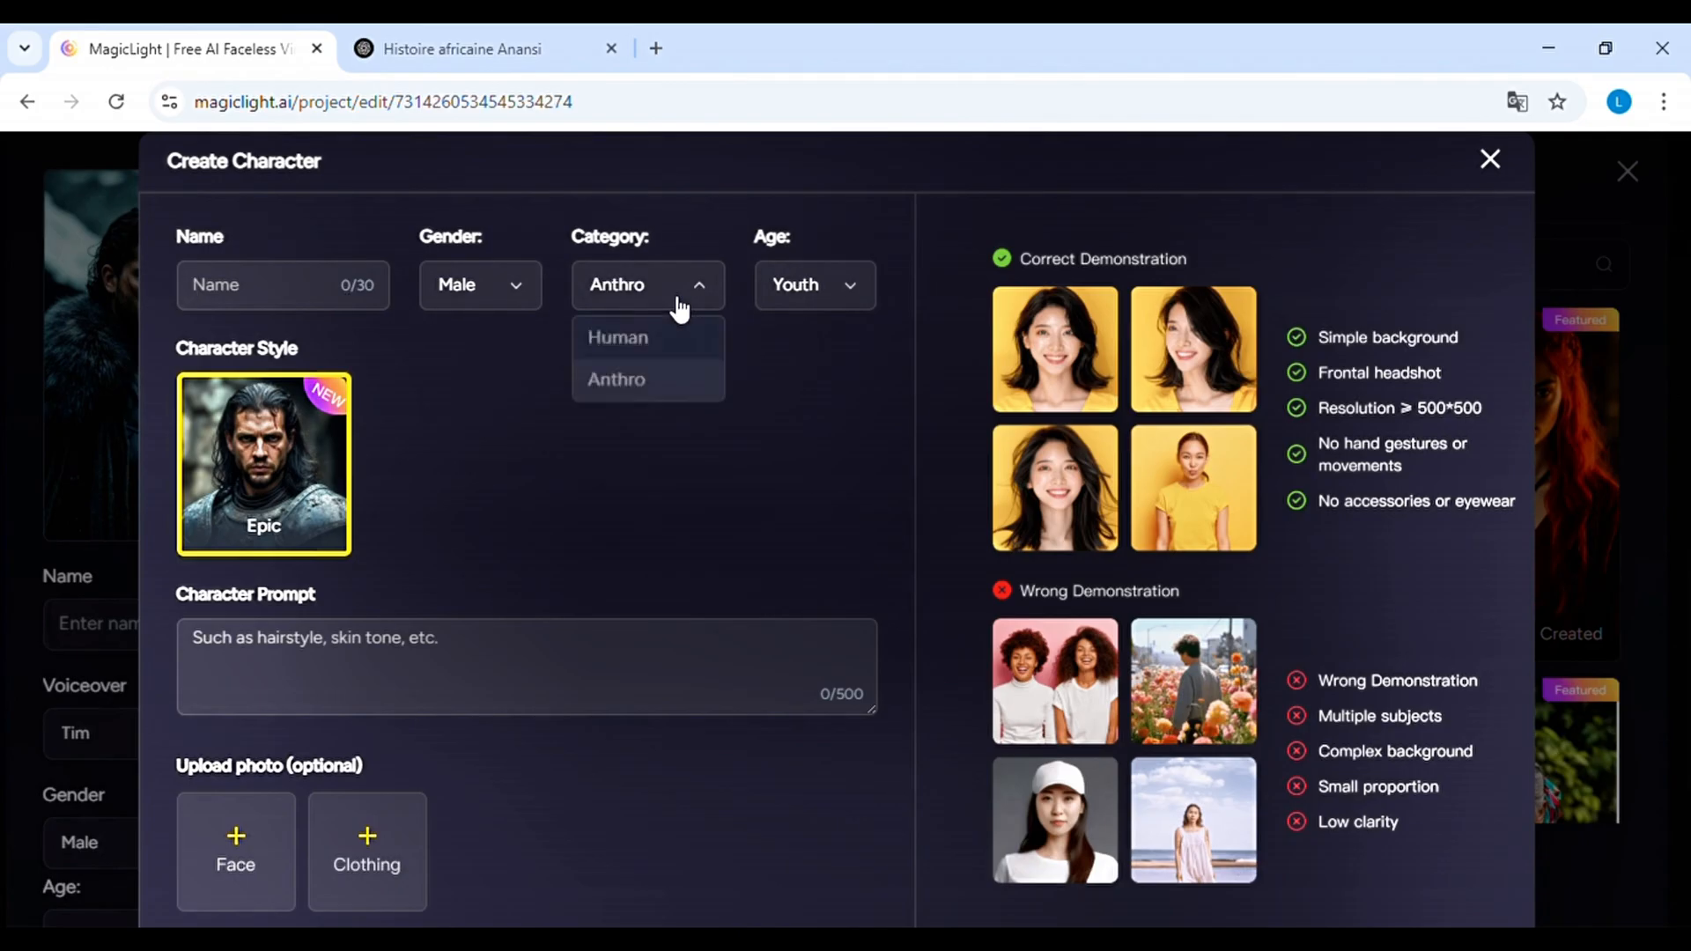
pyautogui.click(682, 339)
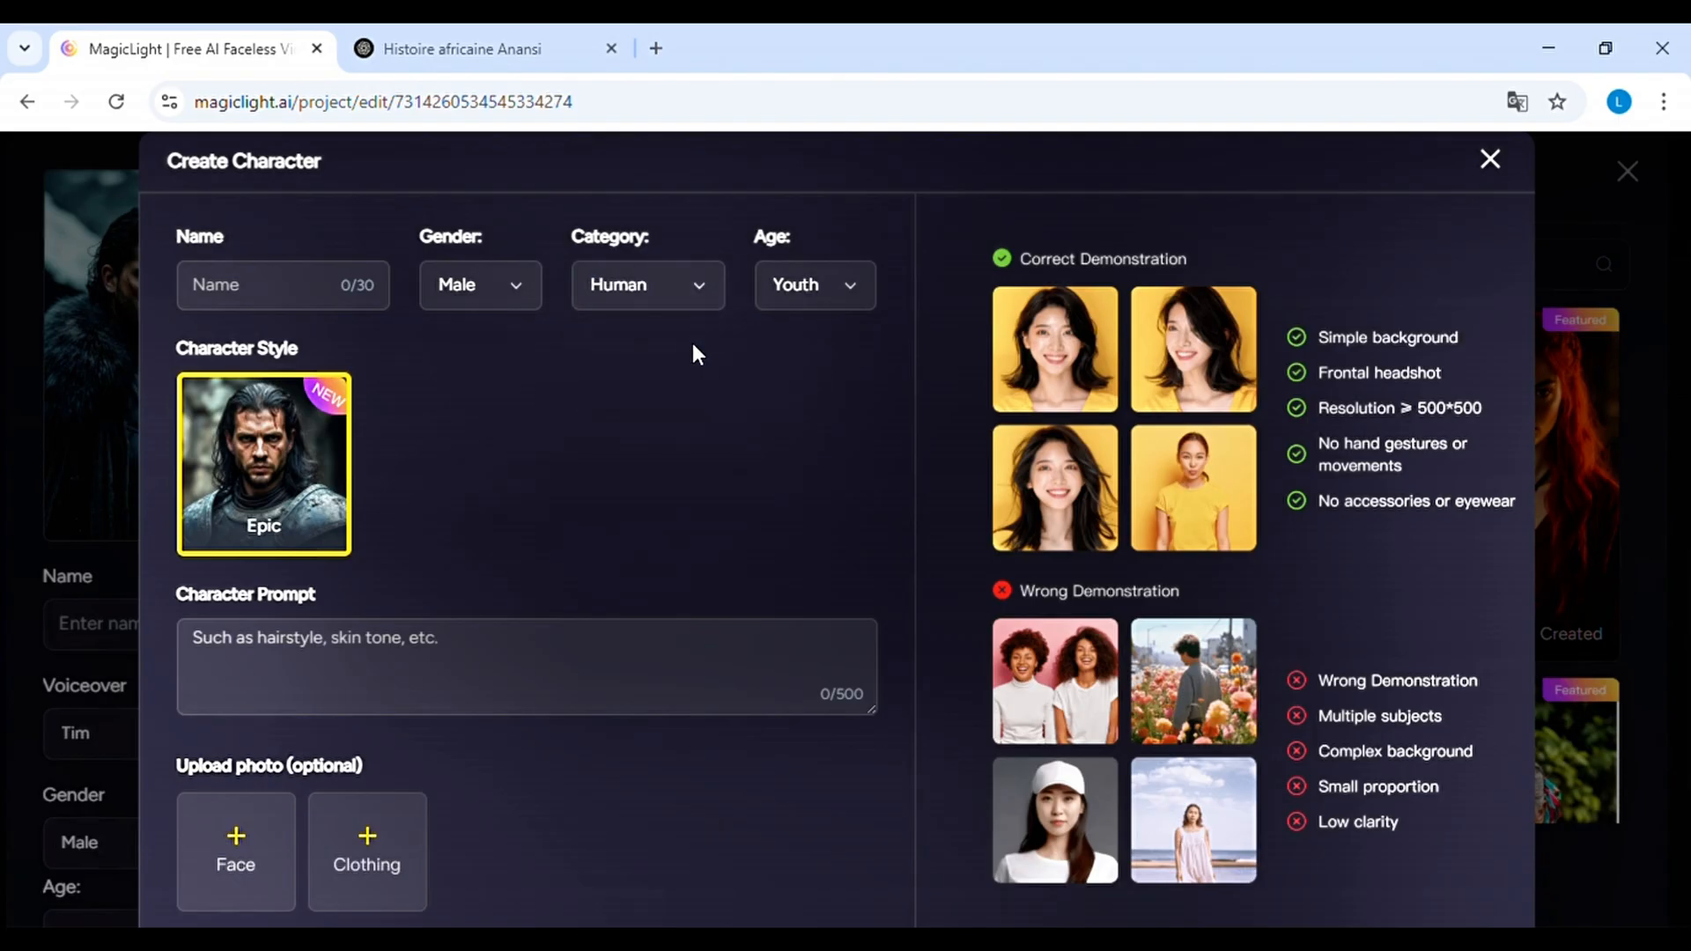
pyautogui.click(852, 293)
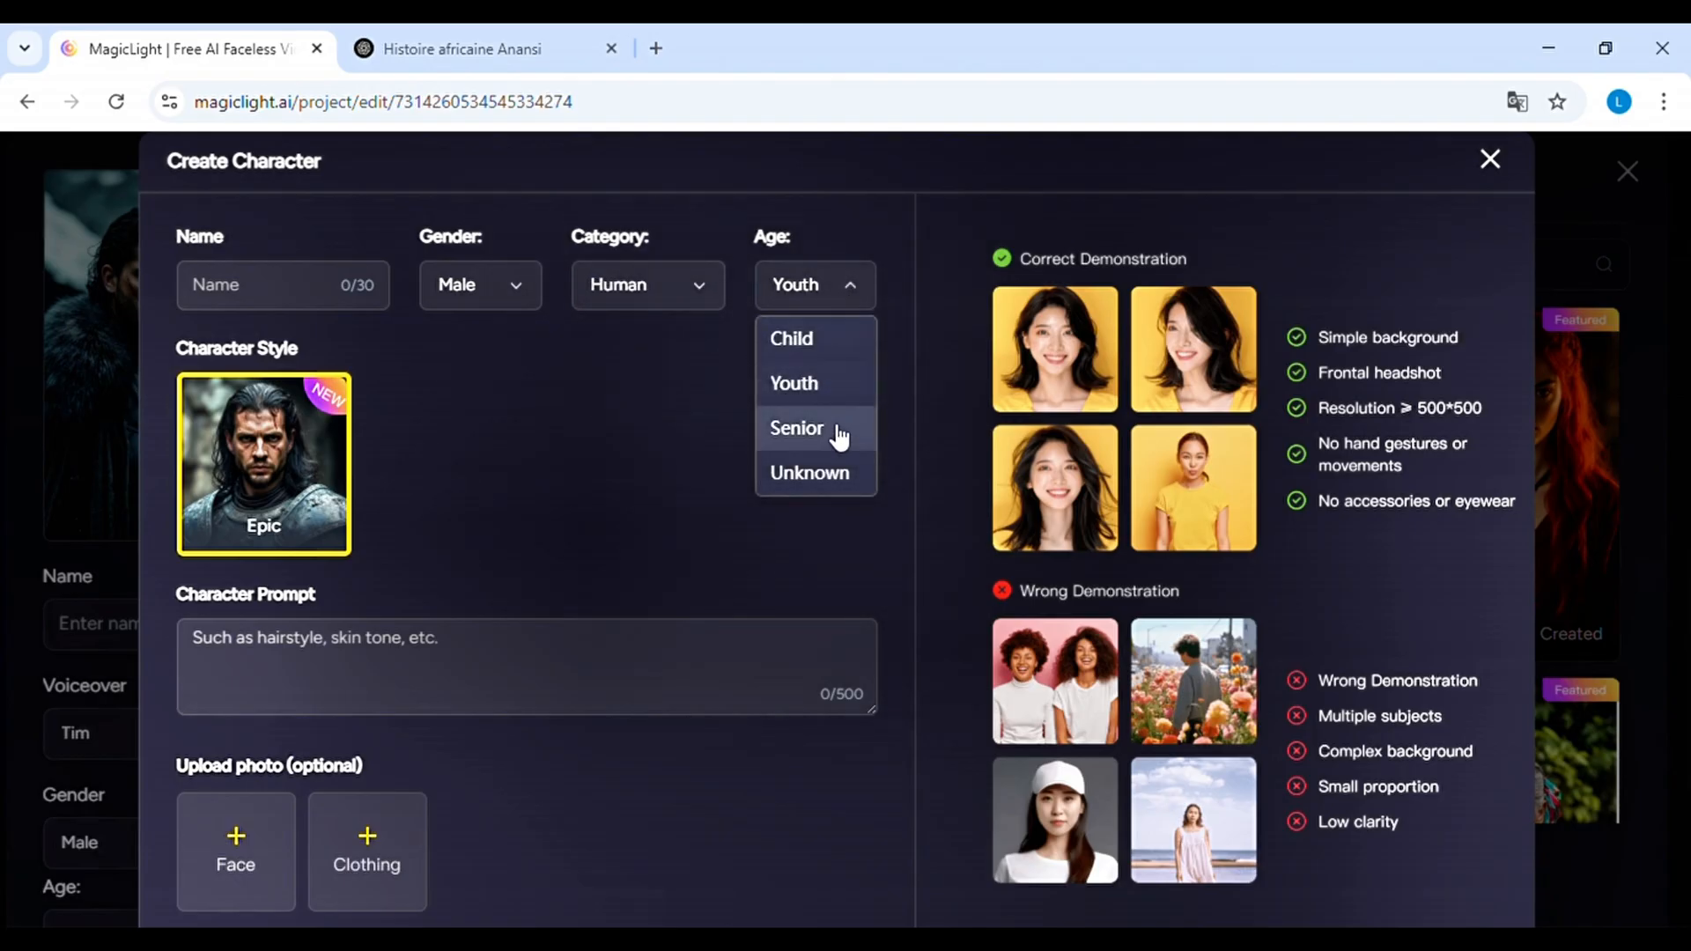
pyautogui.click(638, 471)
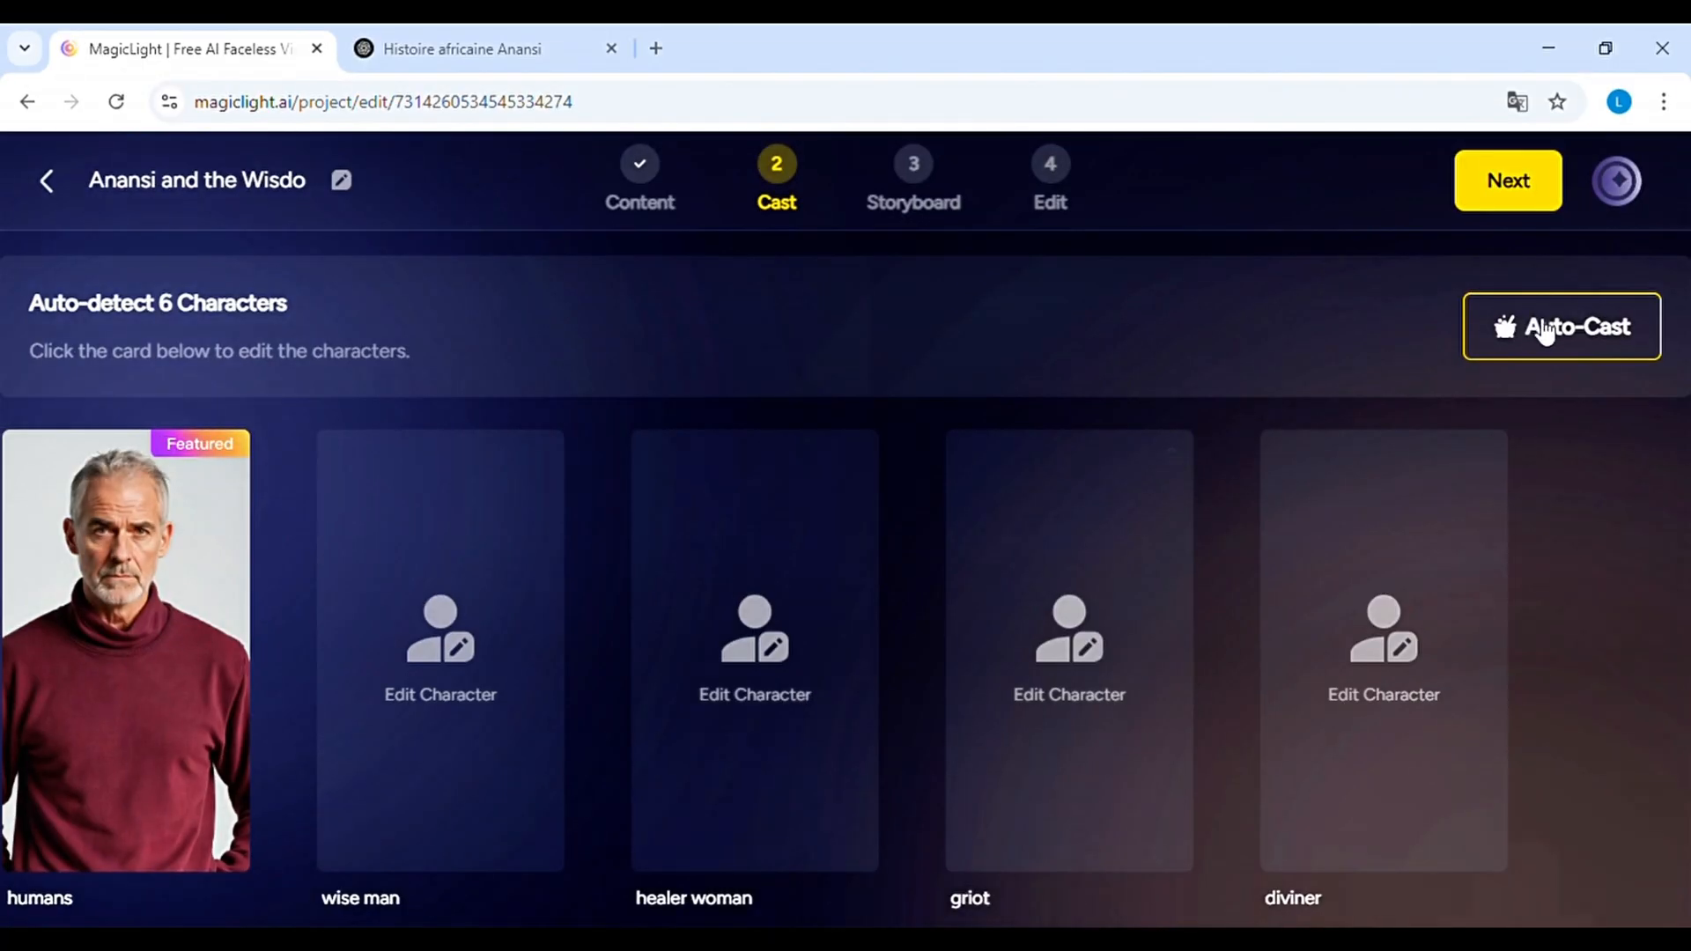
# Auto-cast images for all the detected characters
pyautogui.click(1543, 331)
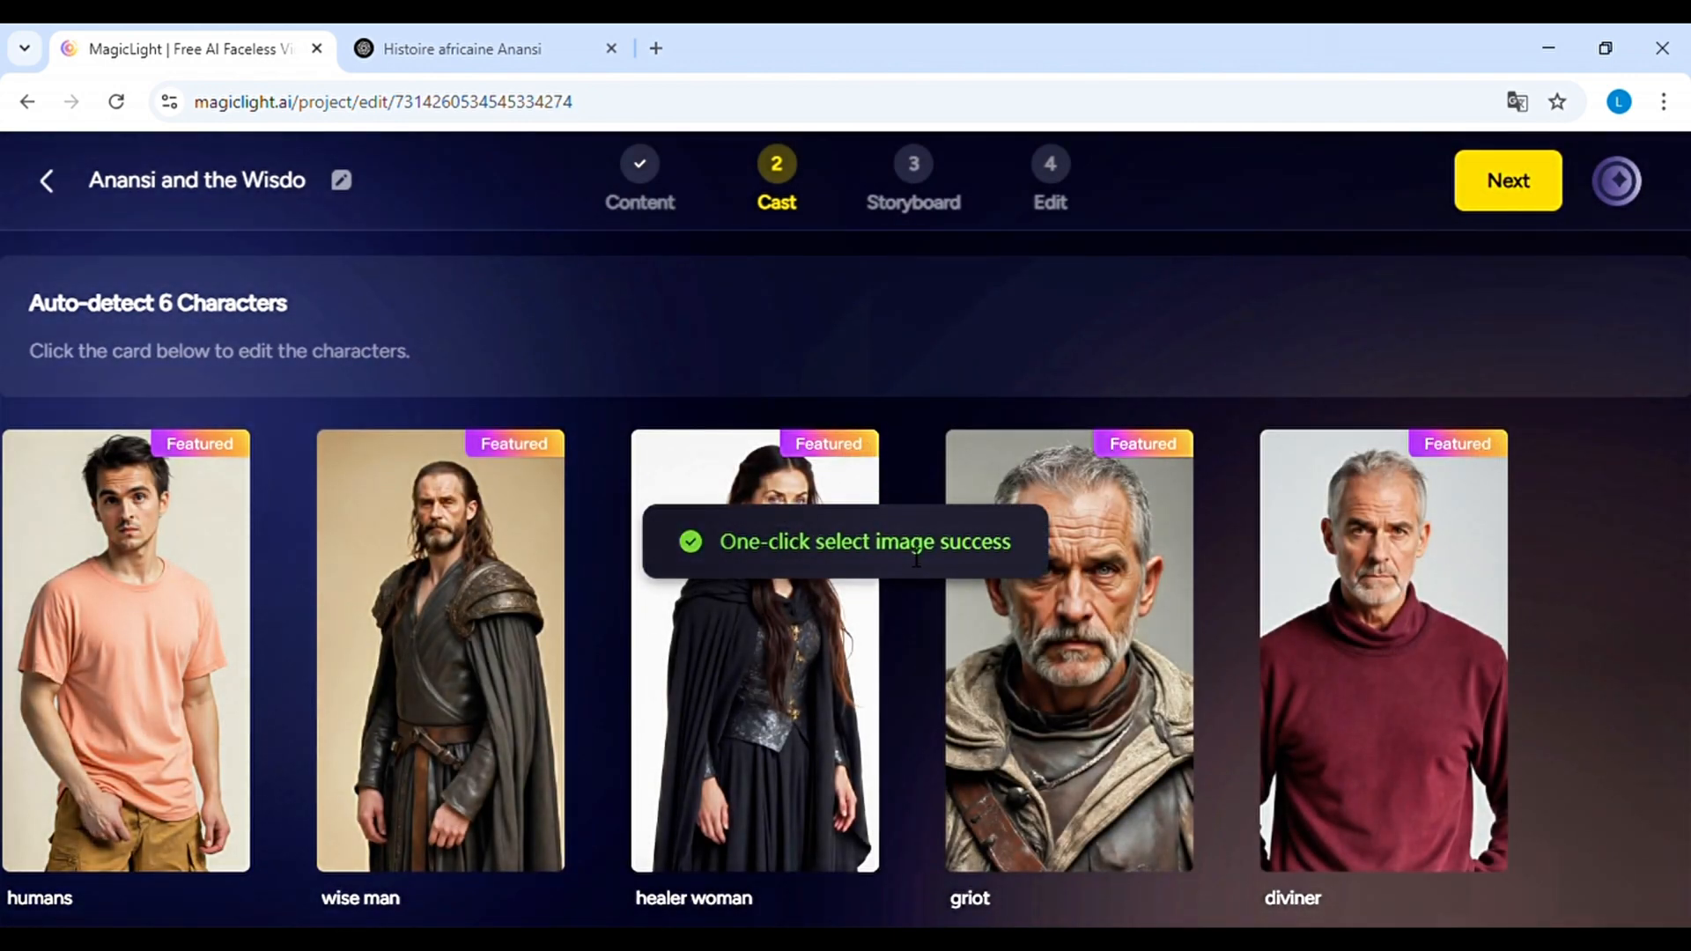
# Check the images cast for the six detected characters and continue to the storyboard stage
pyautogui.scroll(-2, 694, 581)
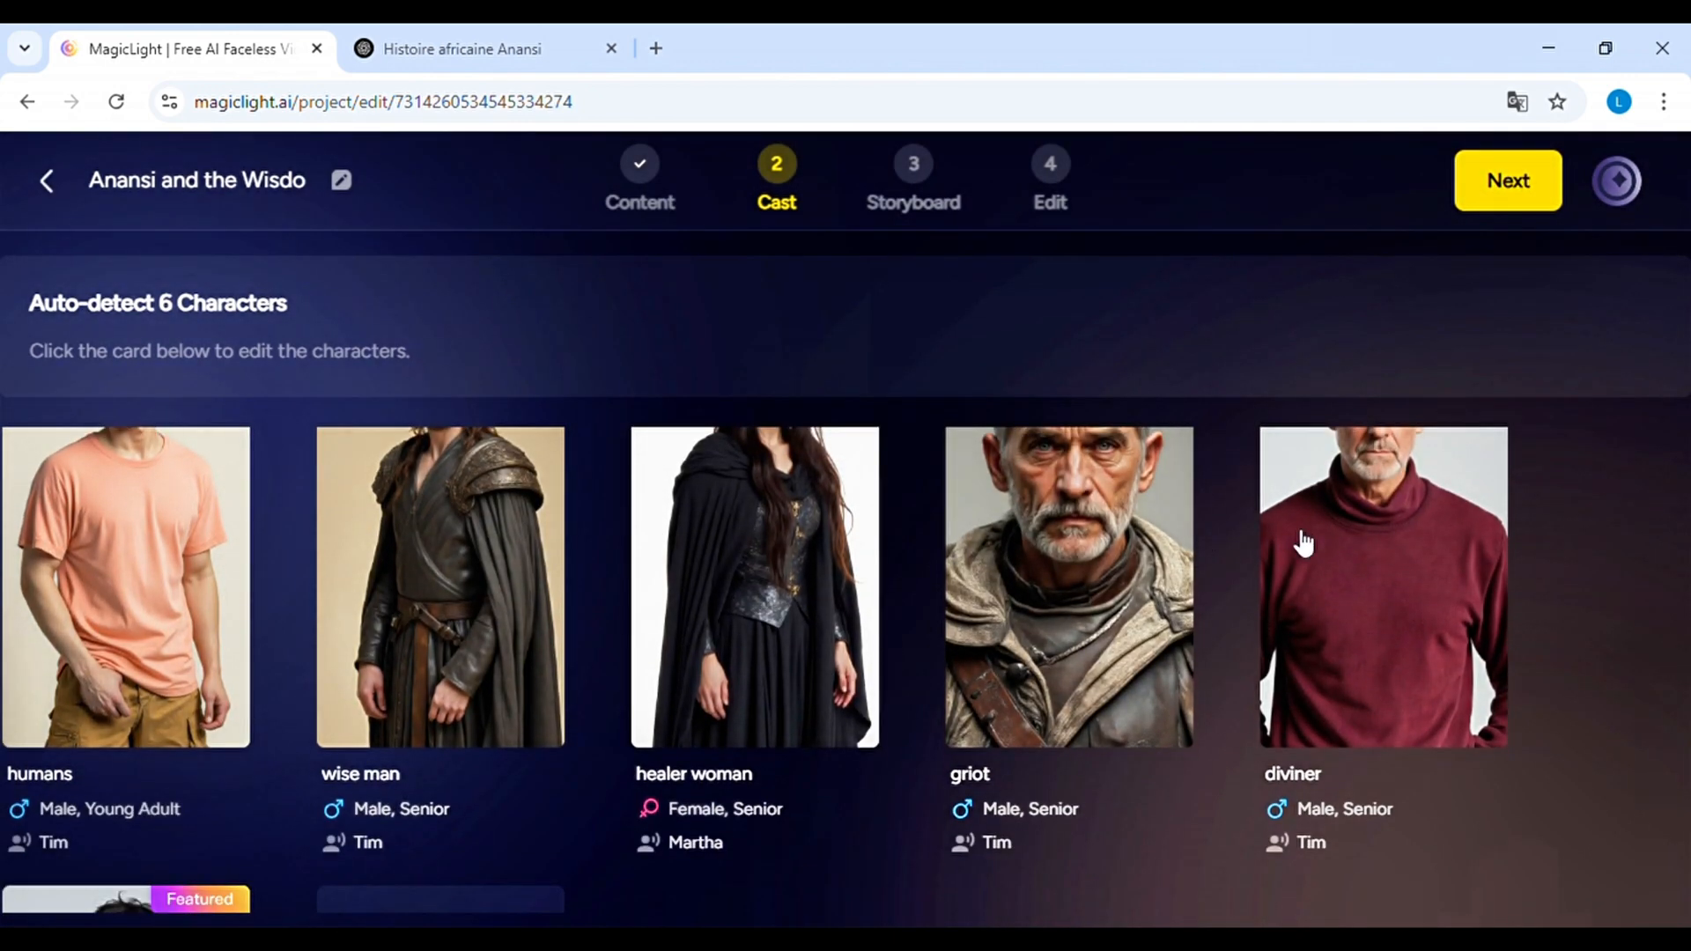
pyautogui.scroll(-5, 1306, 551)
pyautogui.scroll(7, 916, 532)
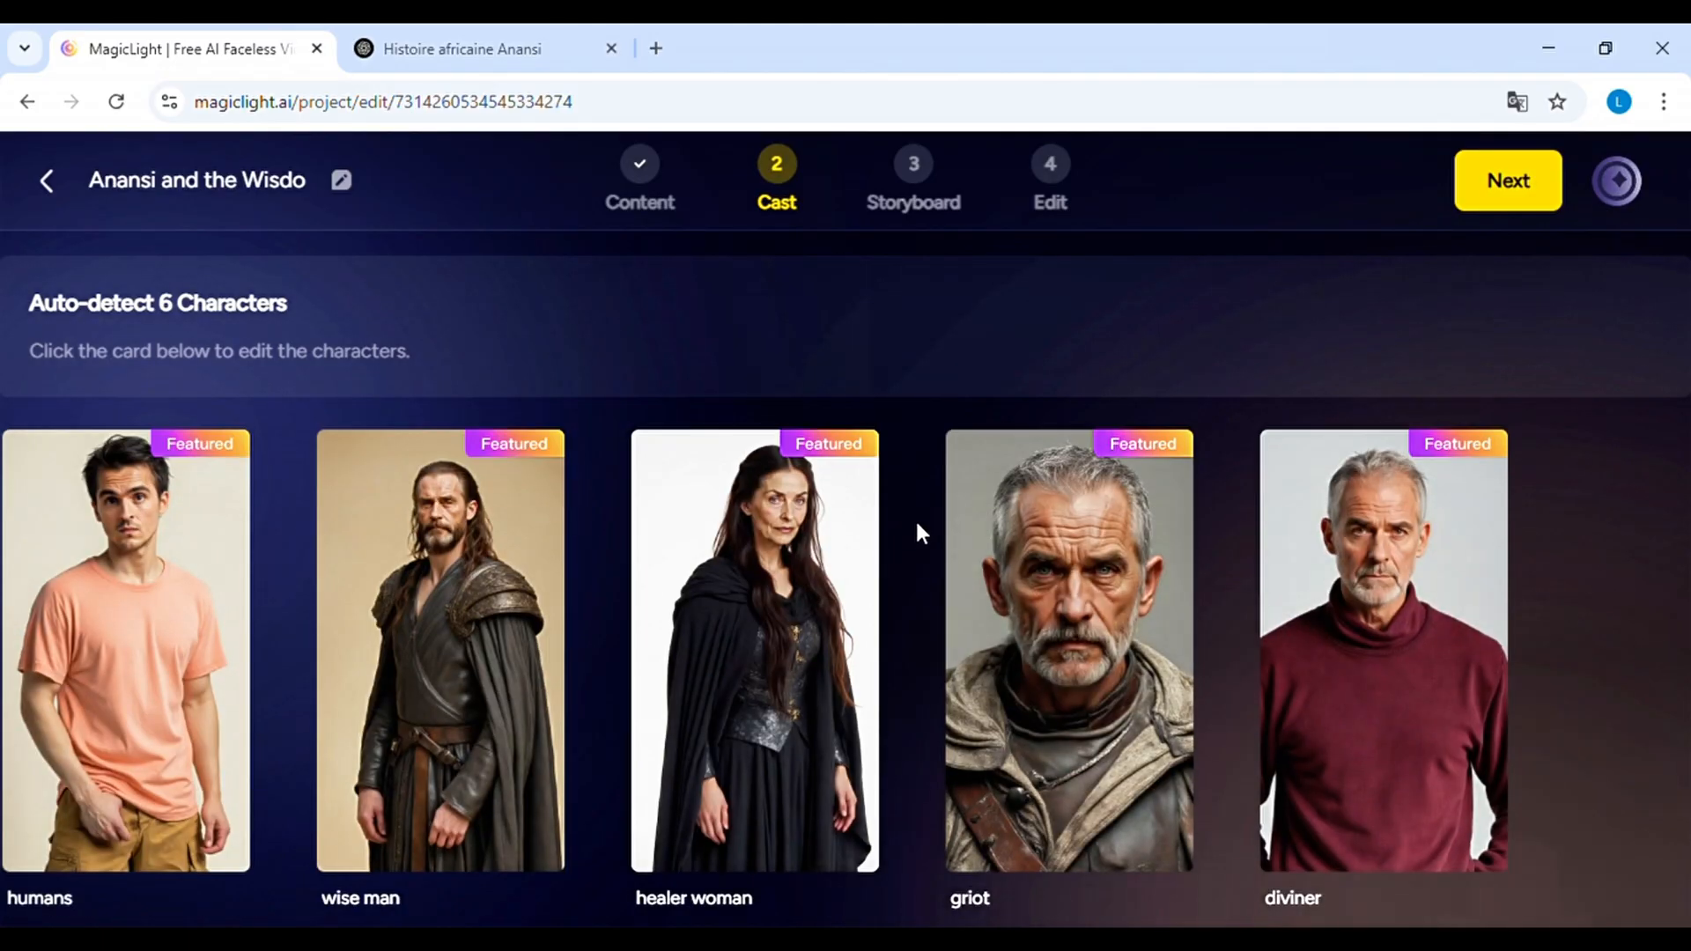
pyautogui.click(1524, 188)
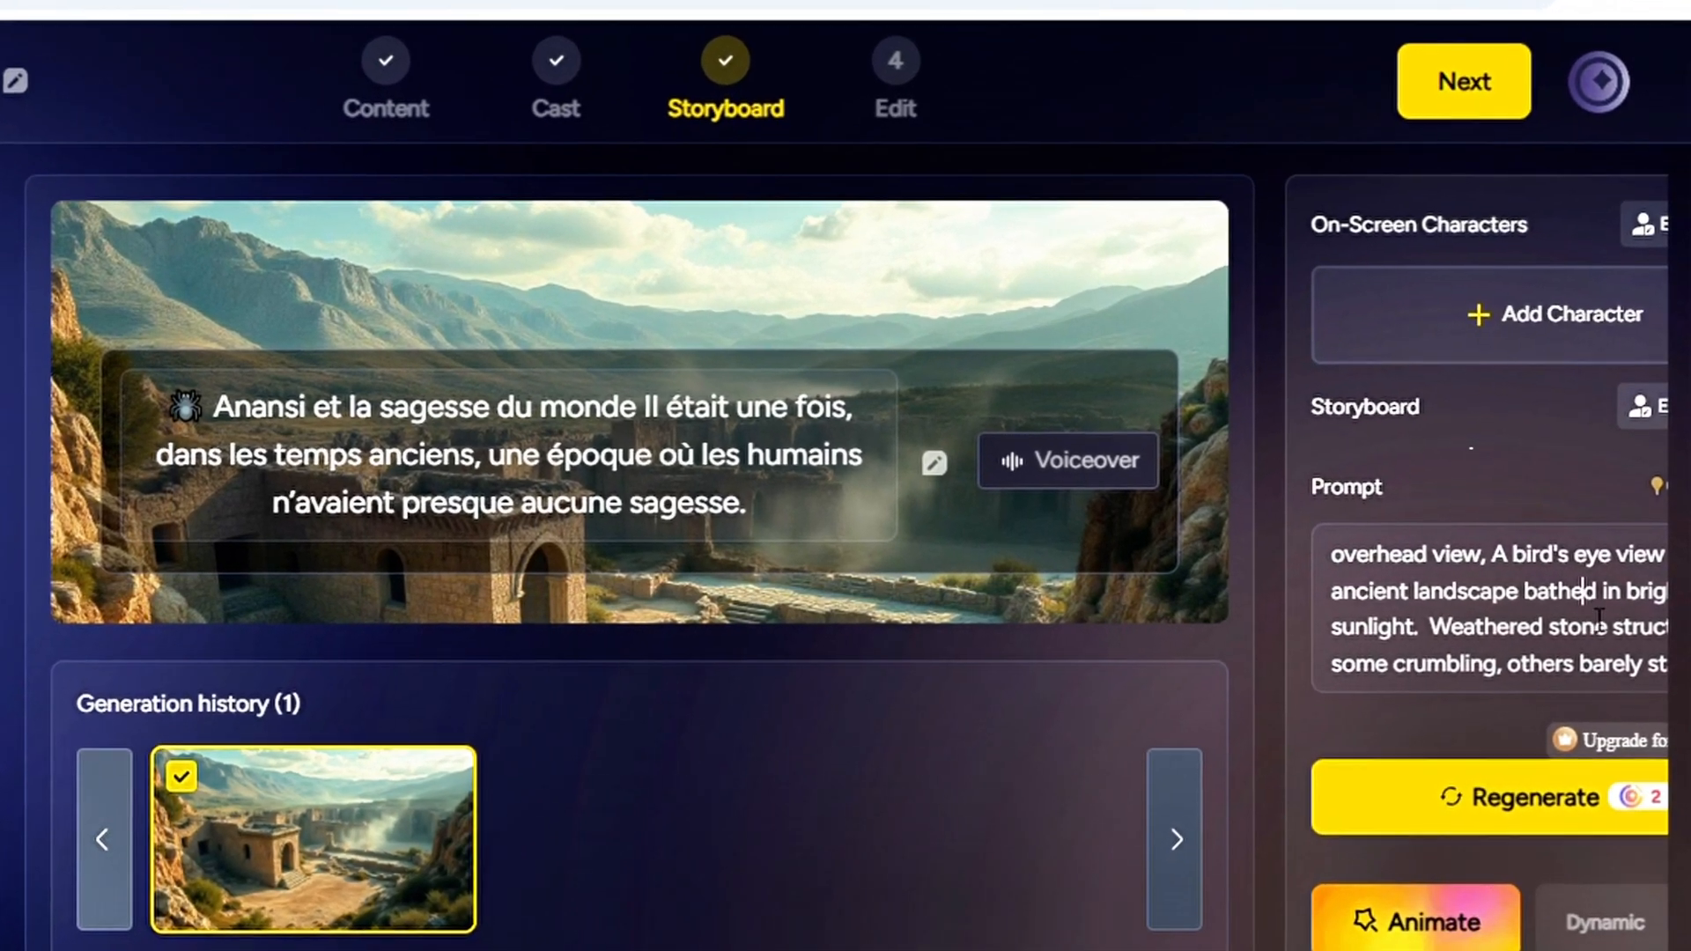
# Read scene 01's prompt and add the young man in the salmon T-shirt as its on-screen character, keeping the prompt-based storyboard
pyautogui.scroll(-5, 1440, 590)
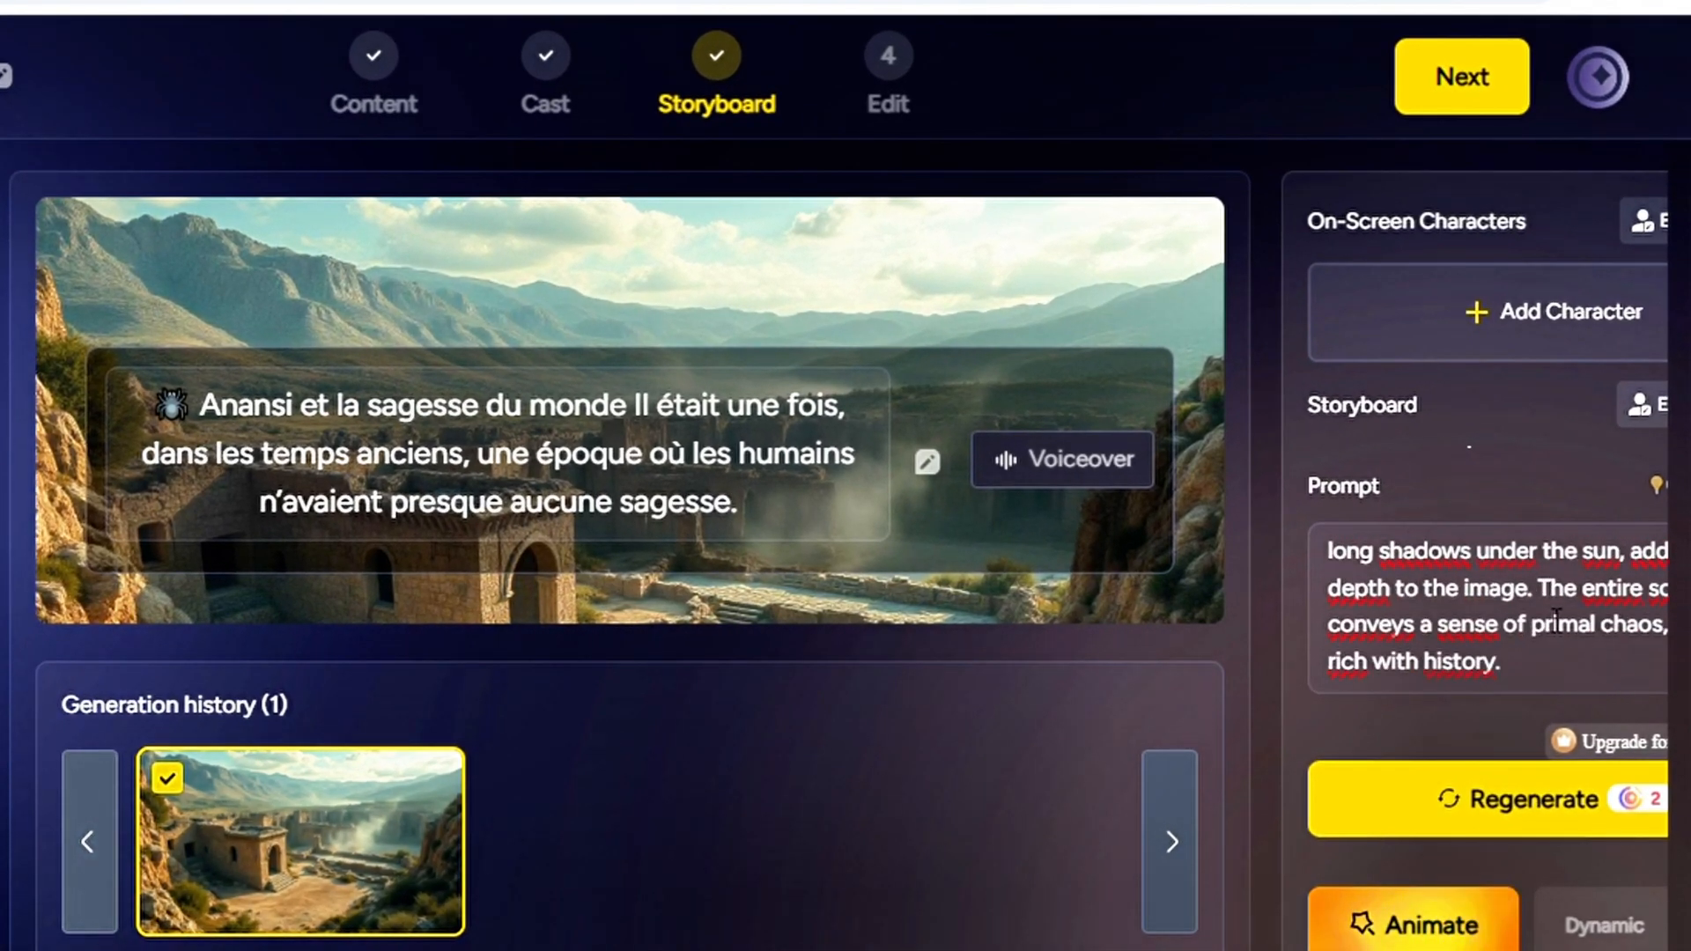
pyautogui.click(1563, 678)
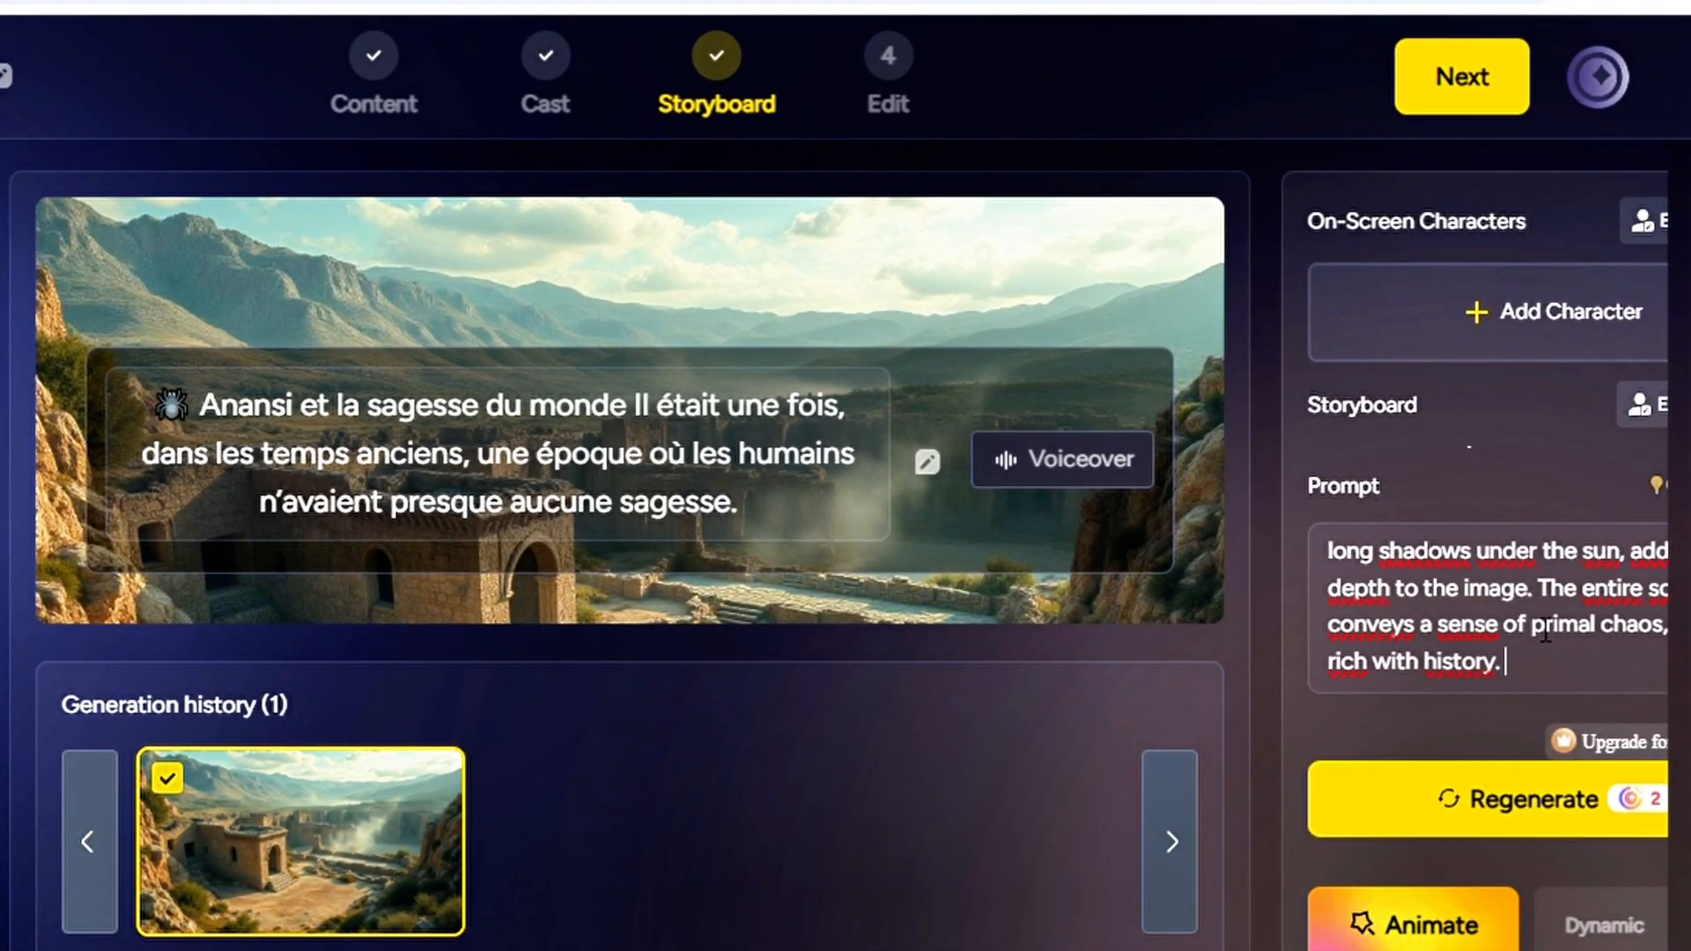
pyautogui.scroll(5, 1550, 652)
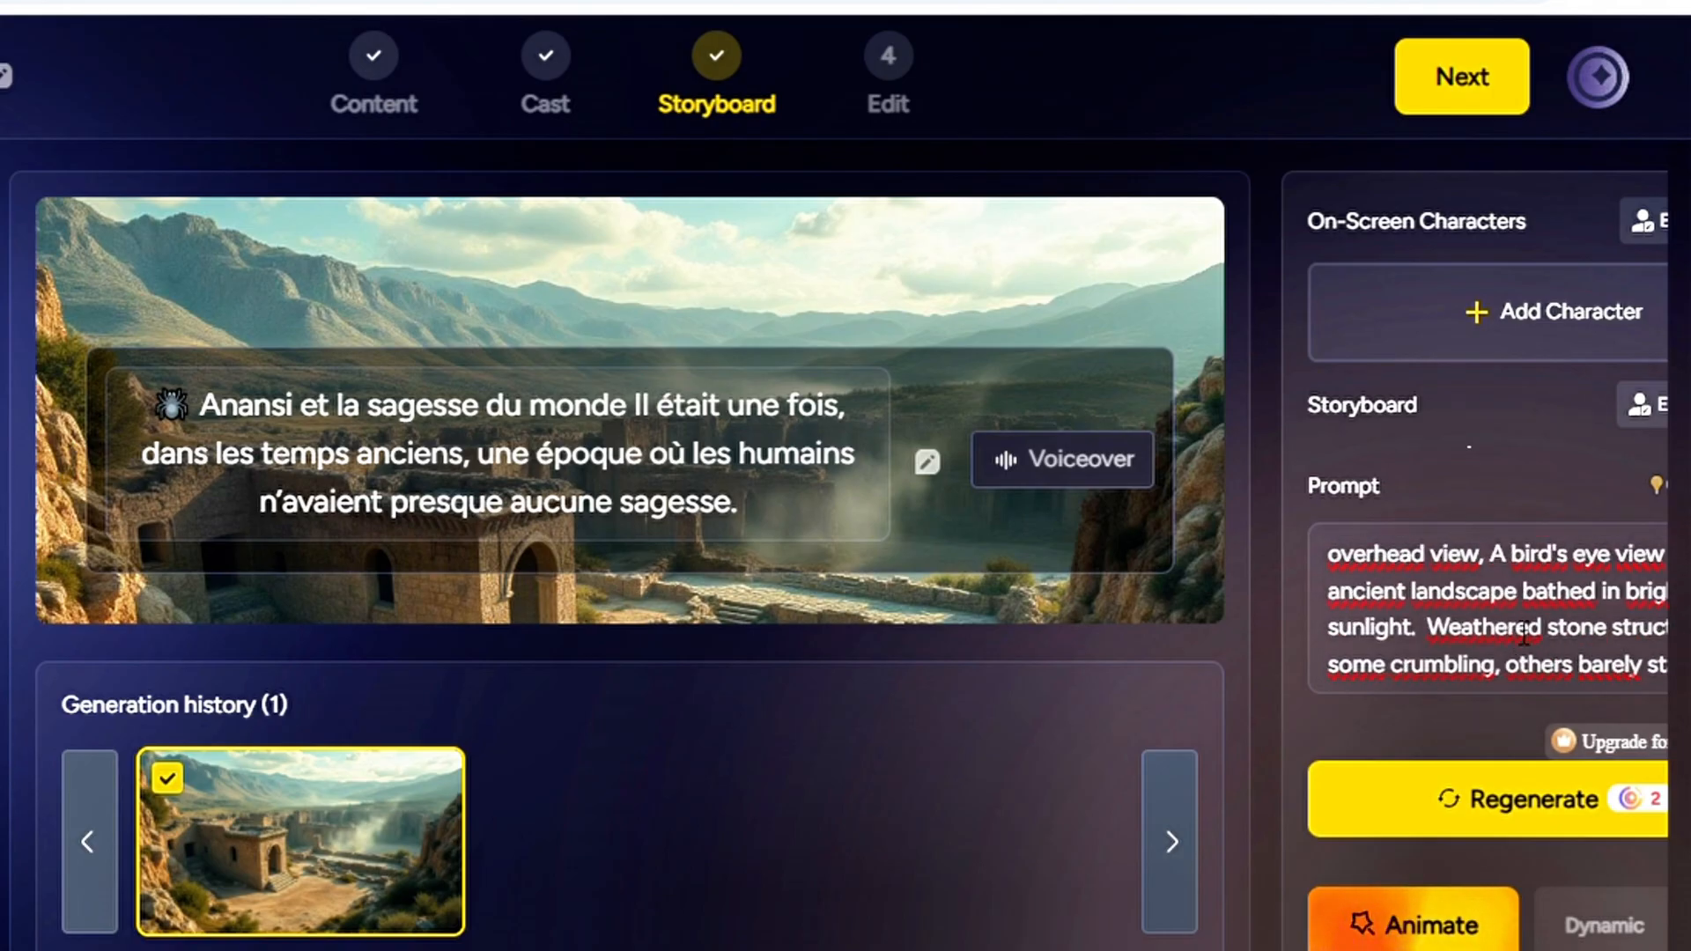
pyautogui.click(1529, 334)
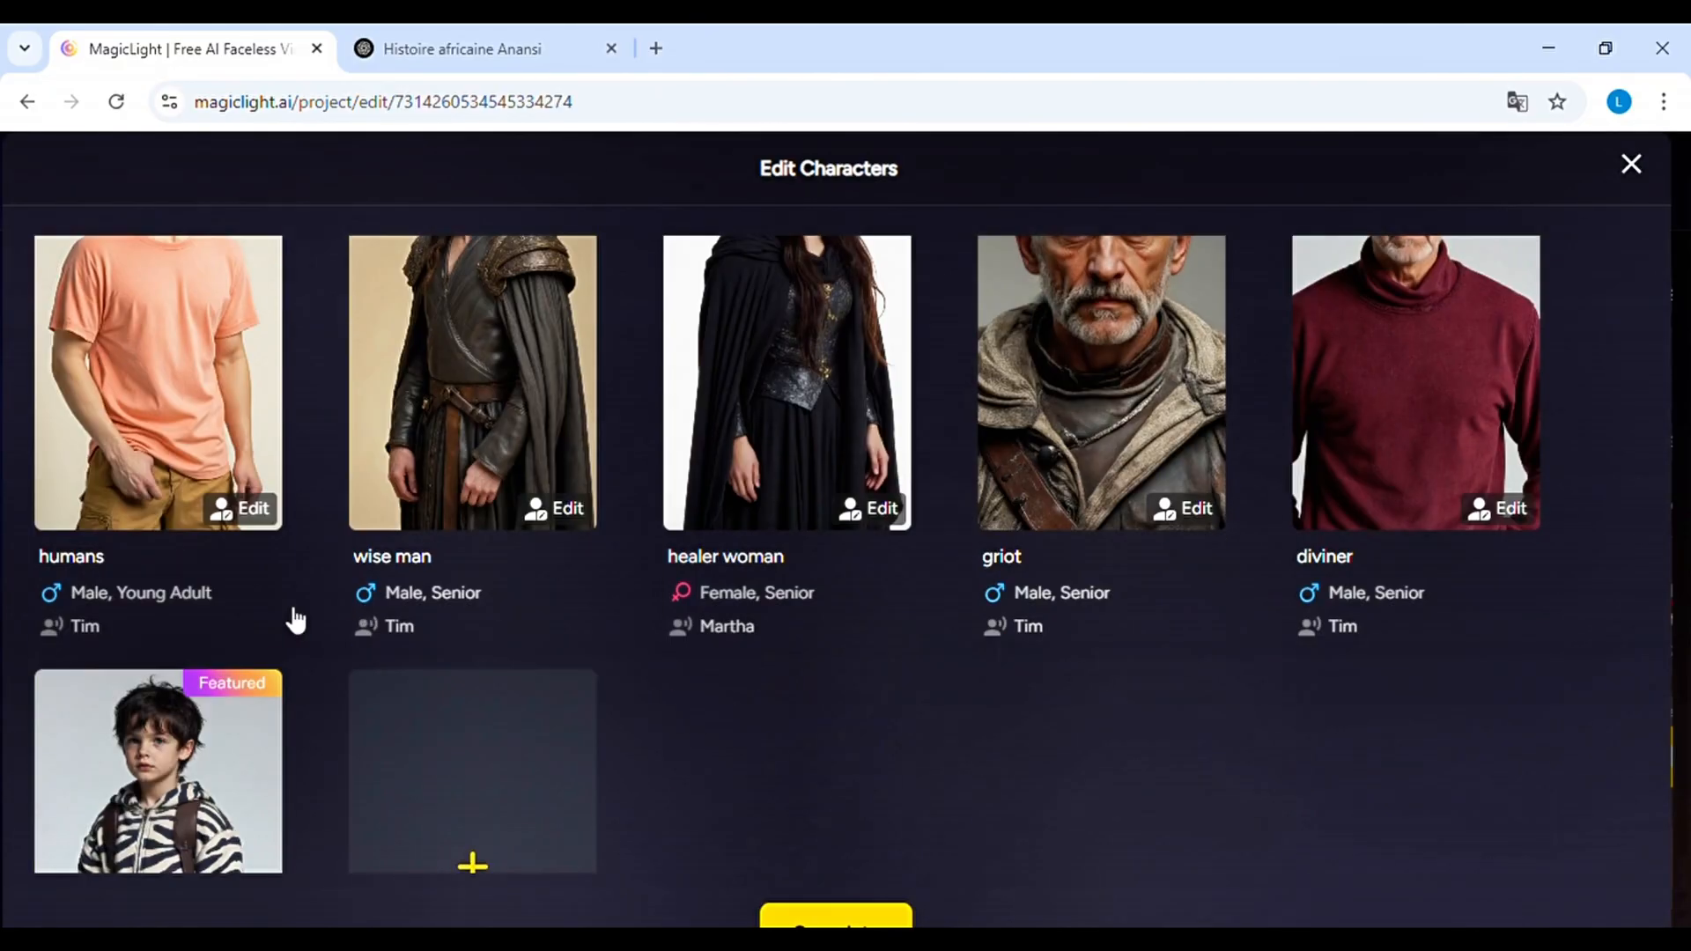
pyautogui.scroll(-3, 601, 560)
pyautogui.scroll(3, 601, 560)
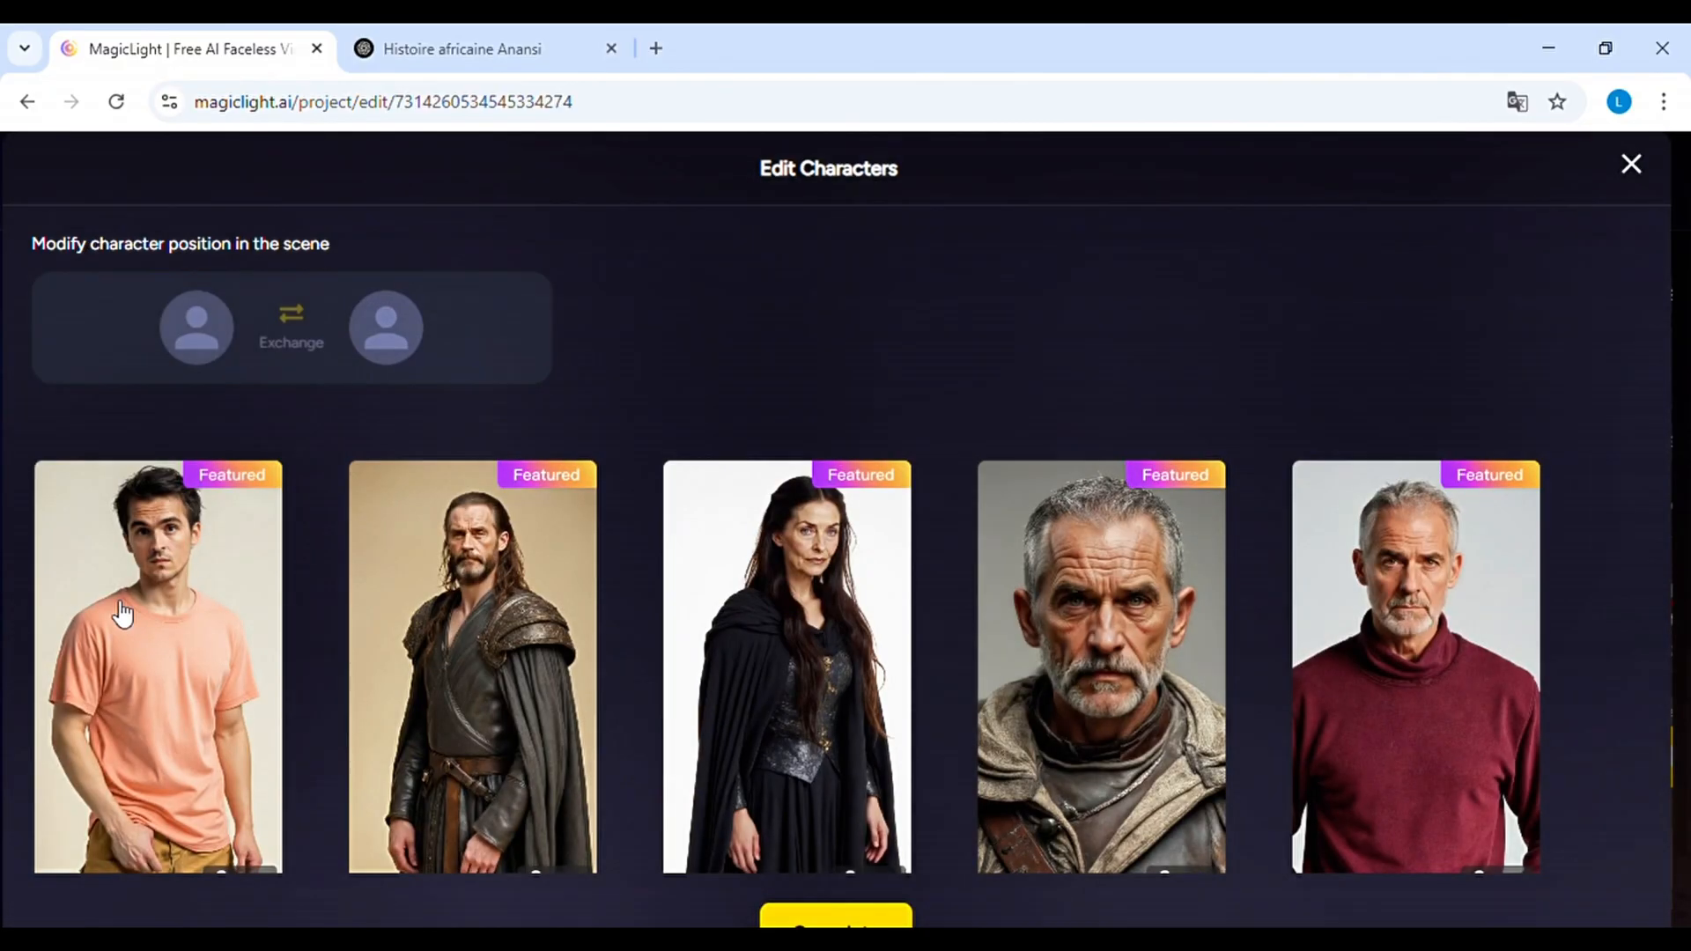
pyautogui.click(123, 616)
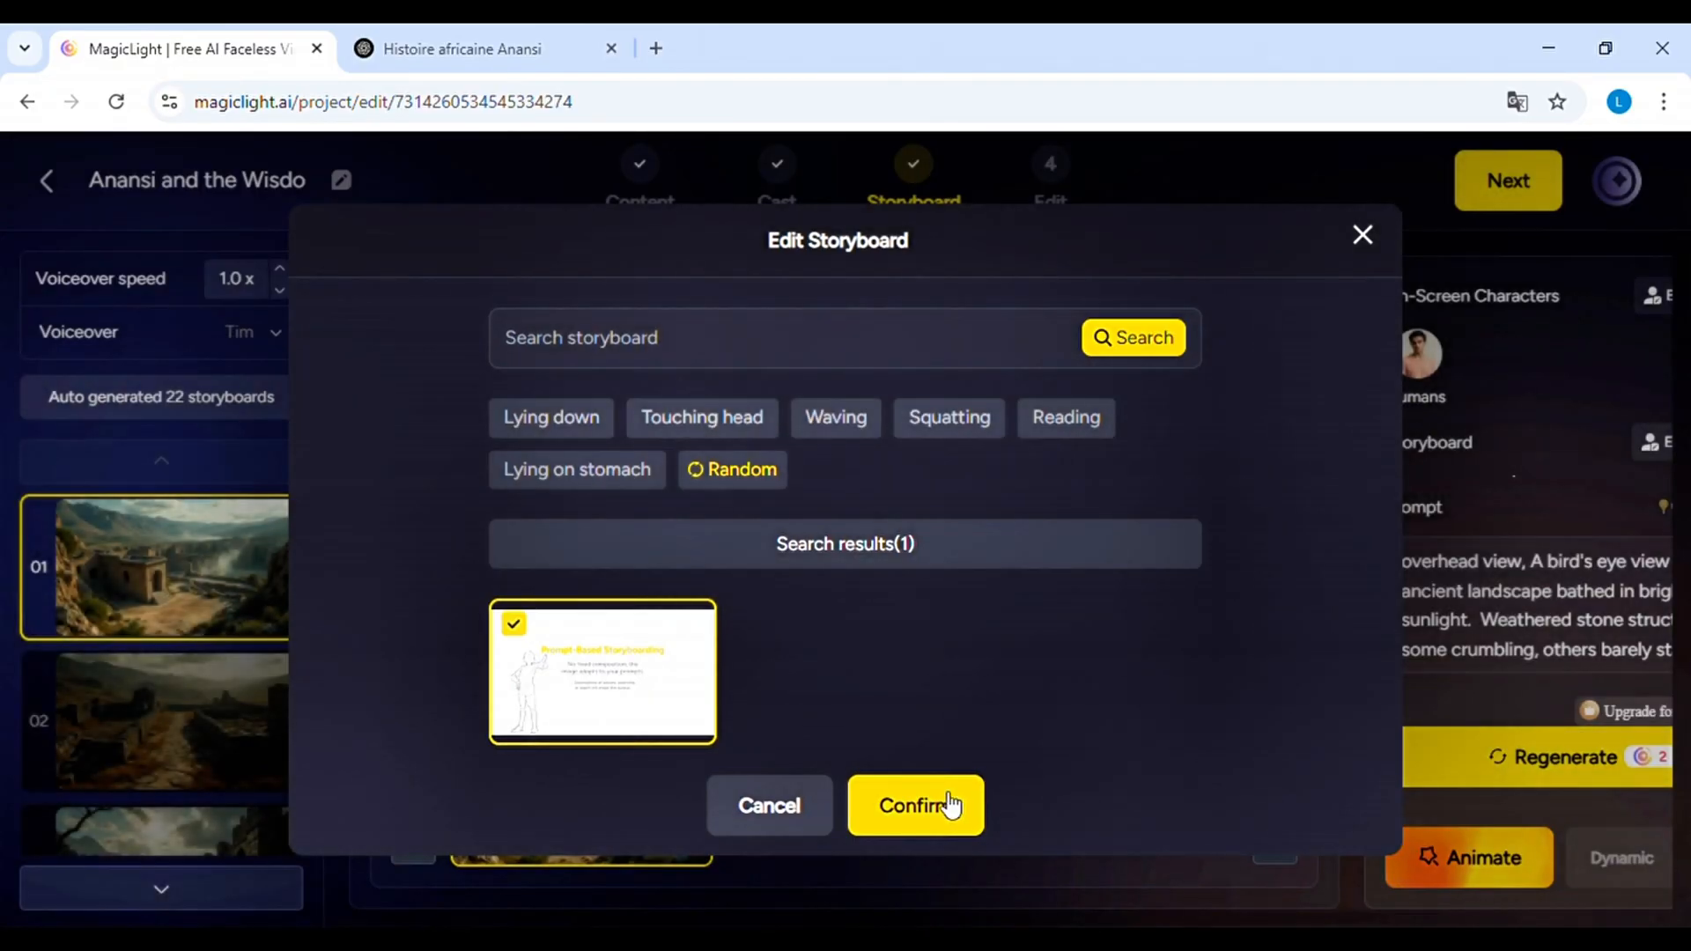
pyautogui.click(949, 803)
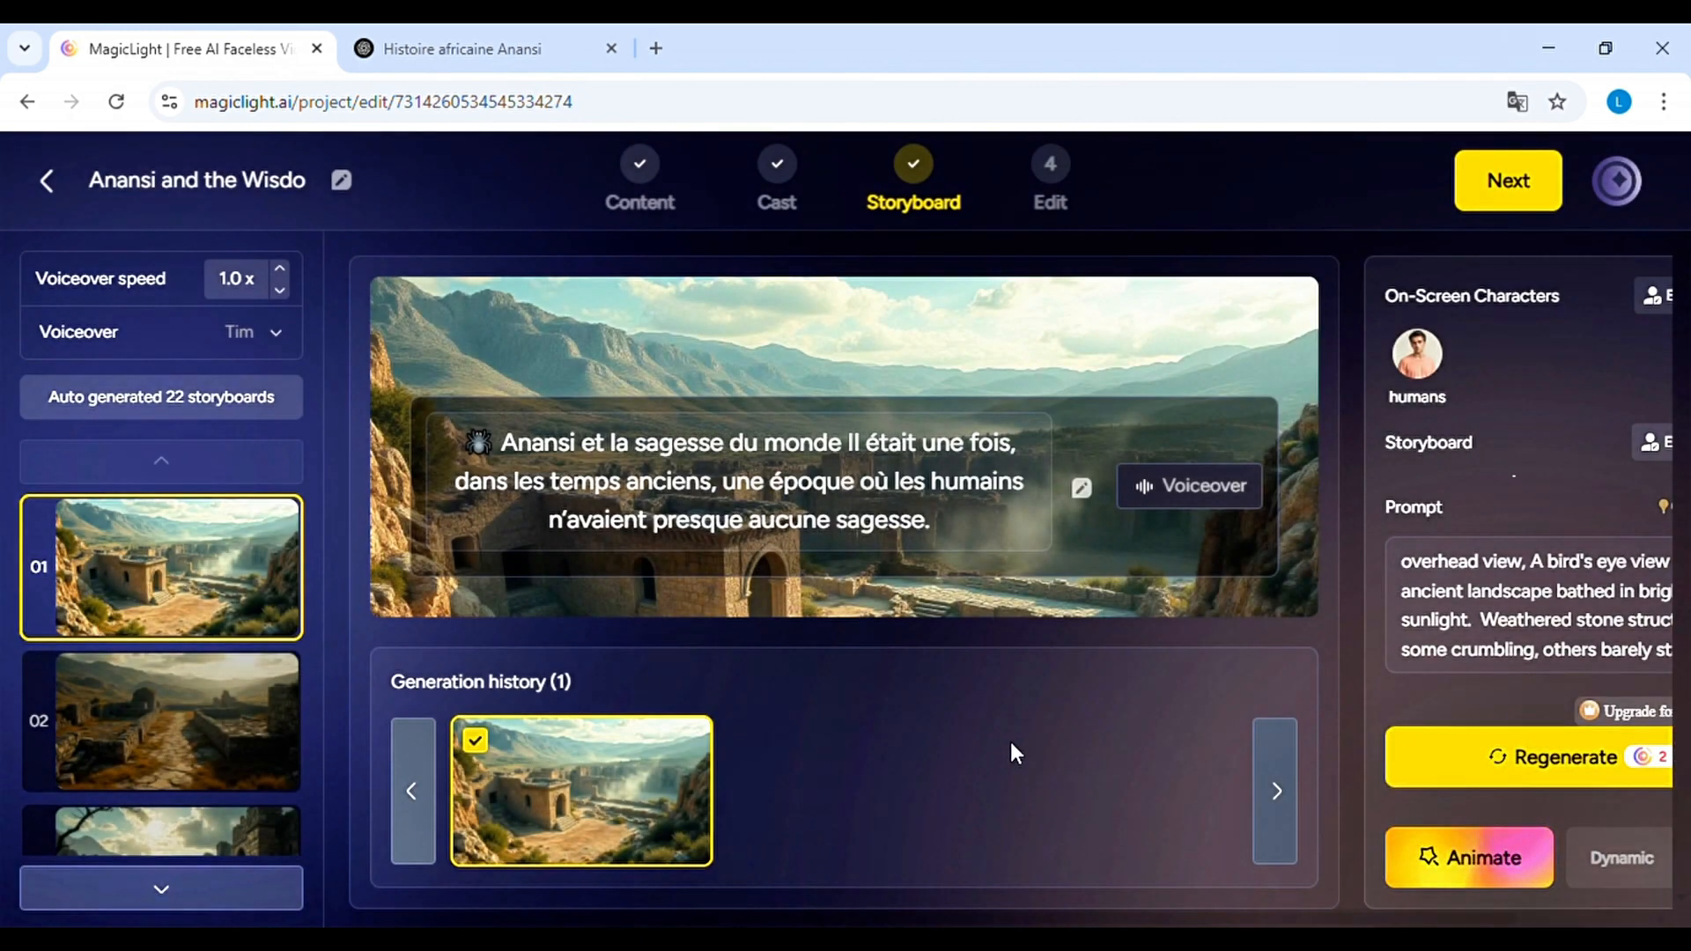
# Look at the animation options for scene 01, leave them unused and continue to the Edit stage
pyautogui.click(1486, 863)
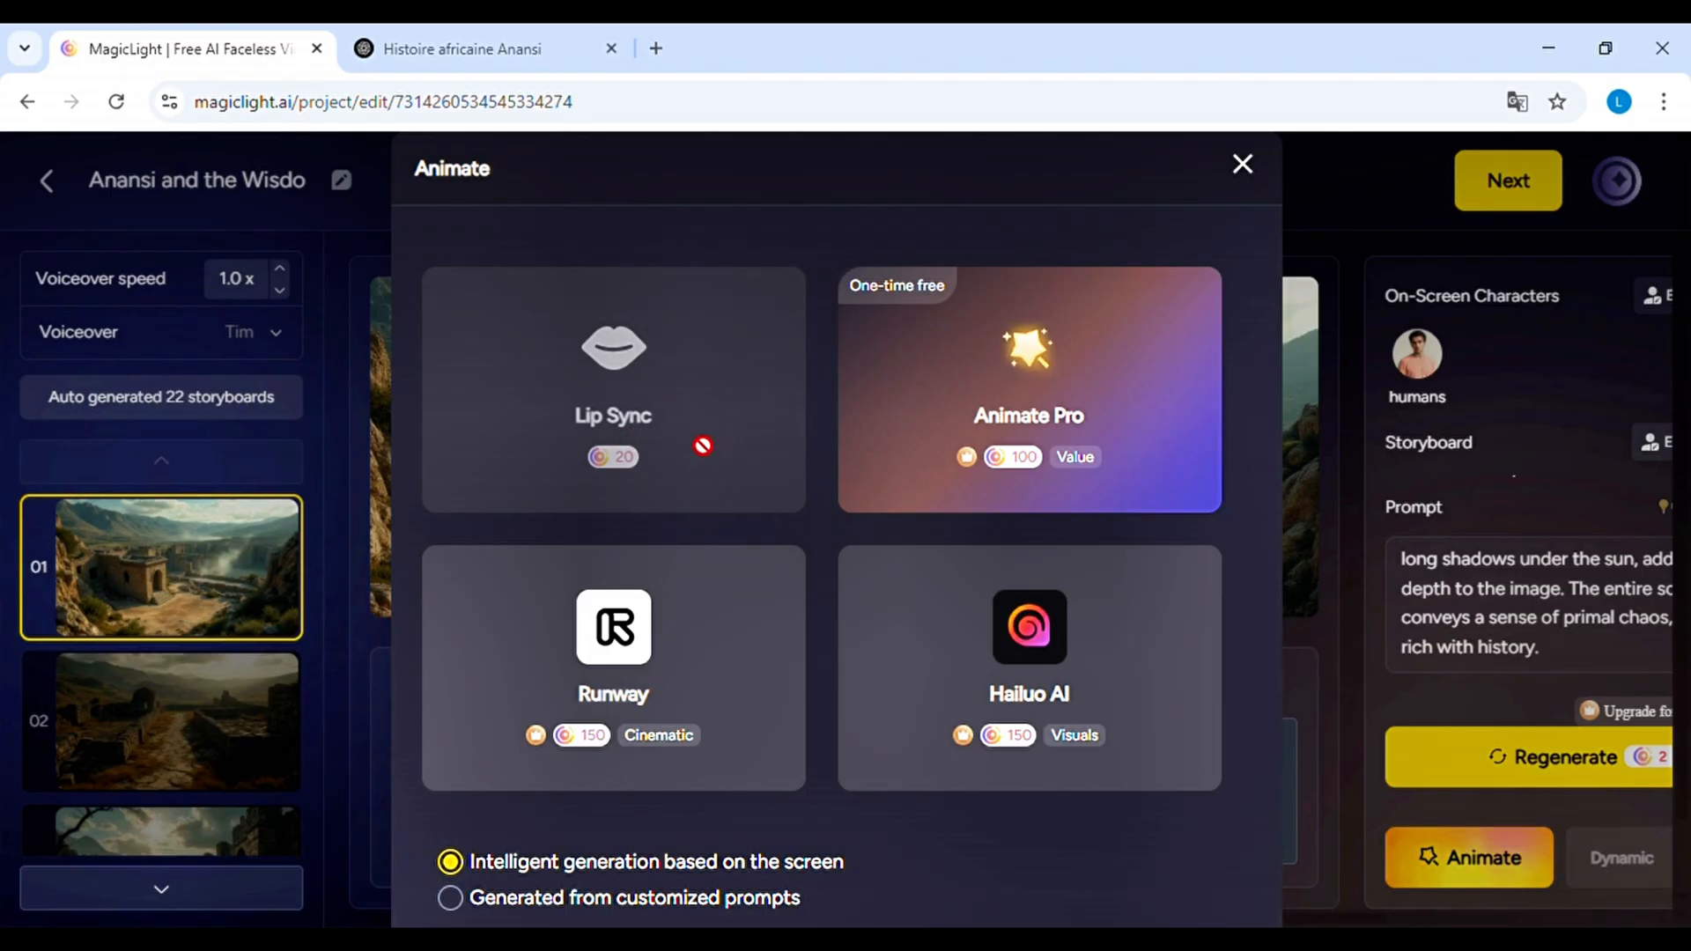
pyautogui.click(1244, 166)
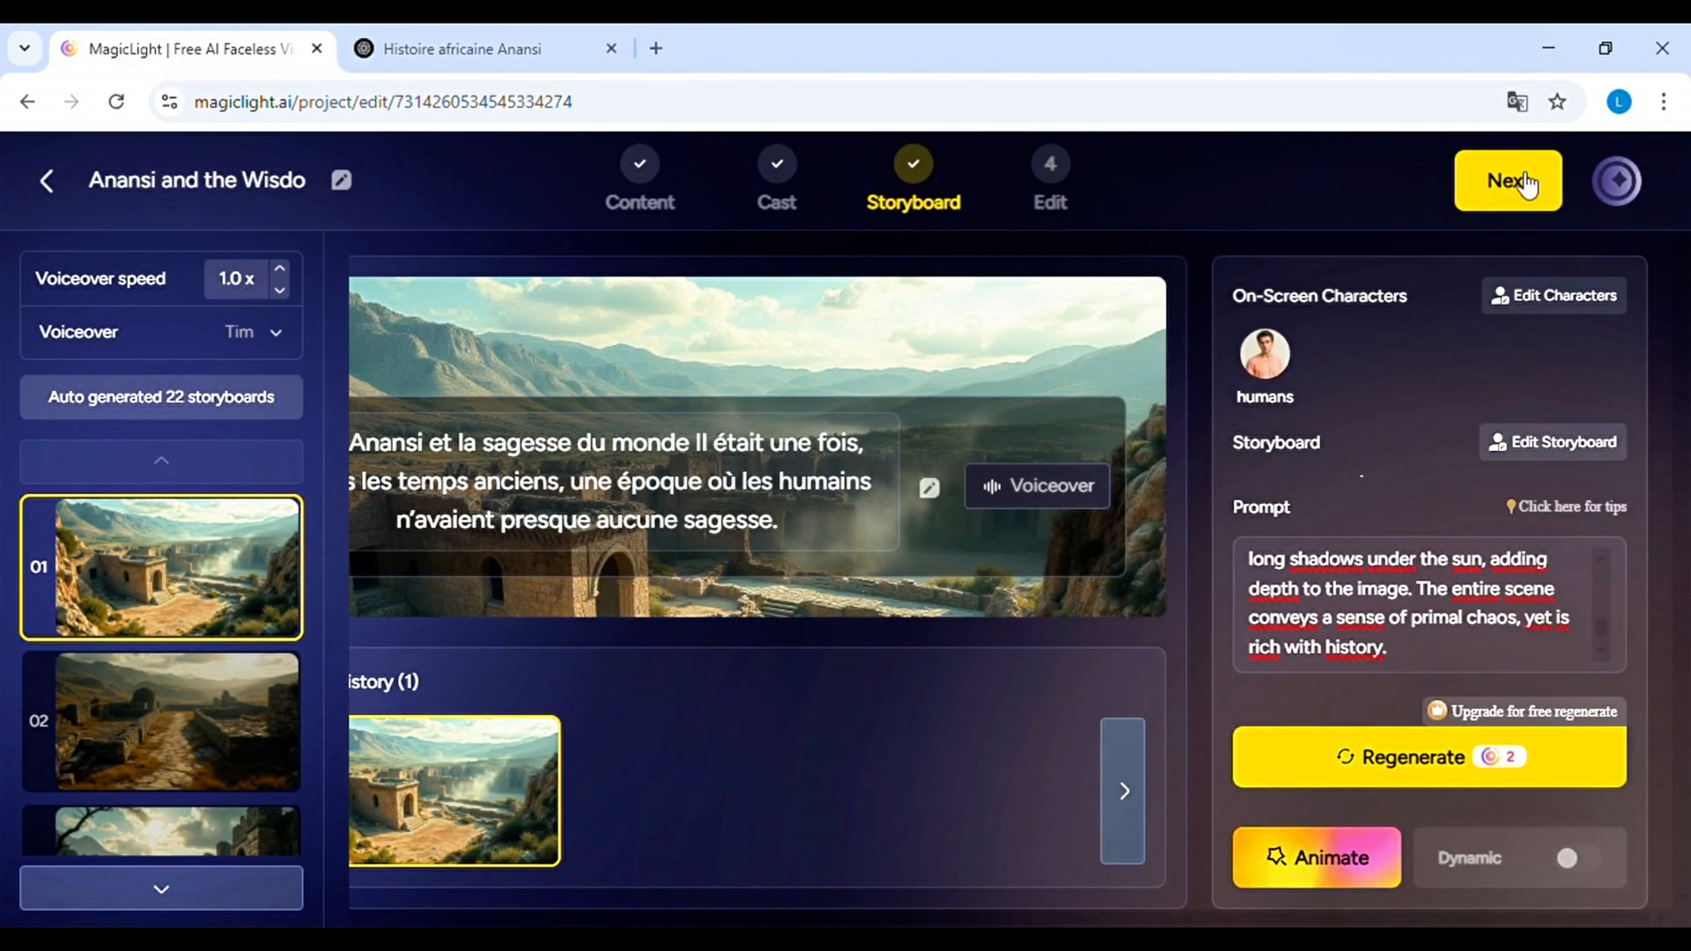
pyautogui.click(1526, 185)
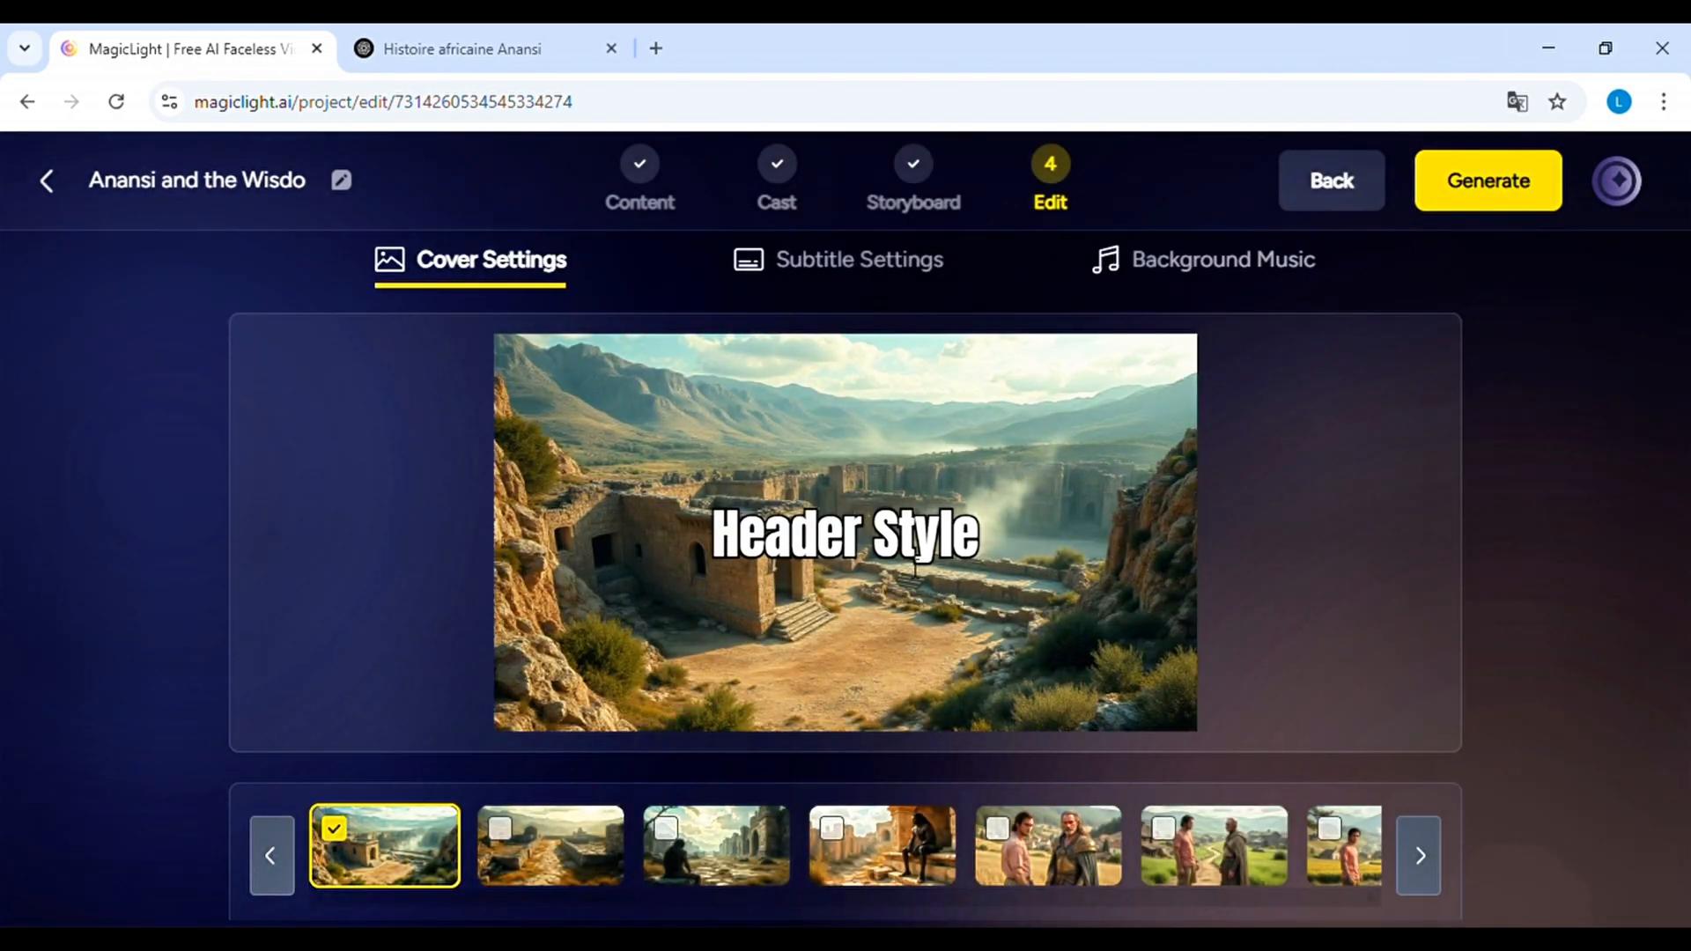
# Preview several scene images as the video cover and choose the spider carrying a pot on the tree trunk
pyautogui.click(584, 854)
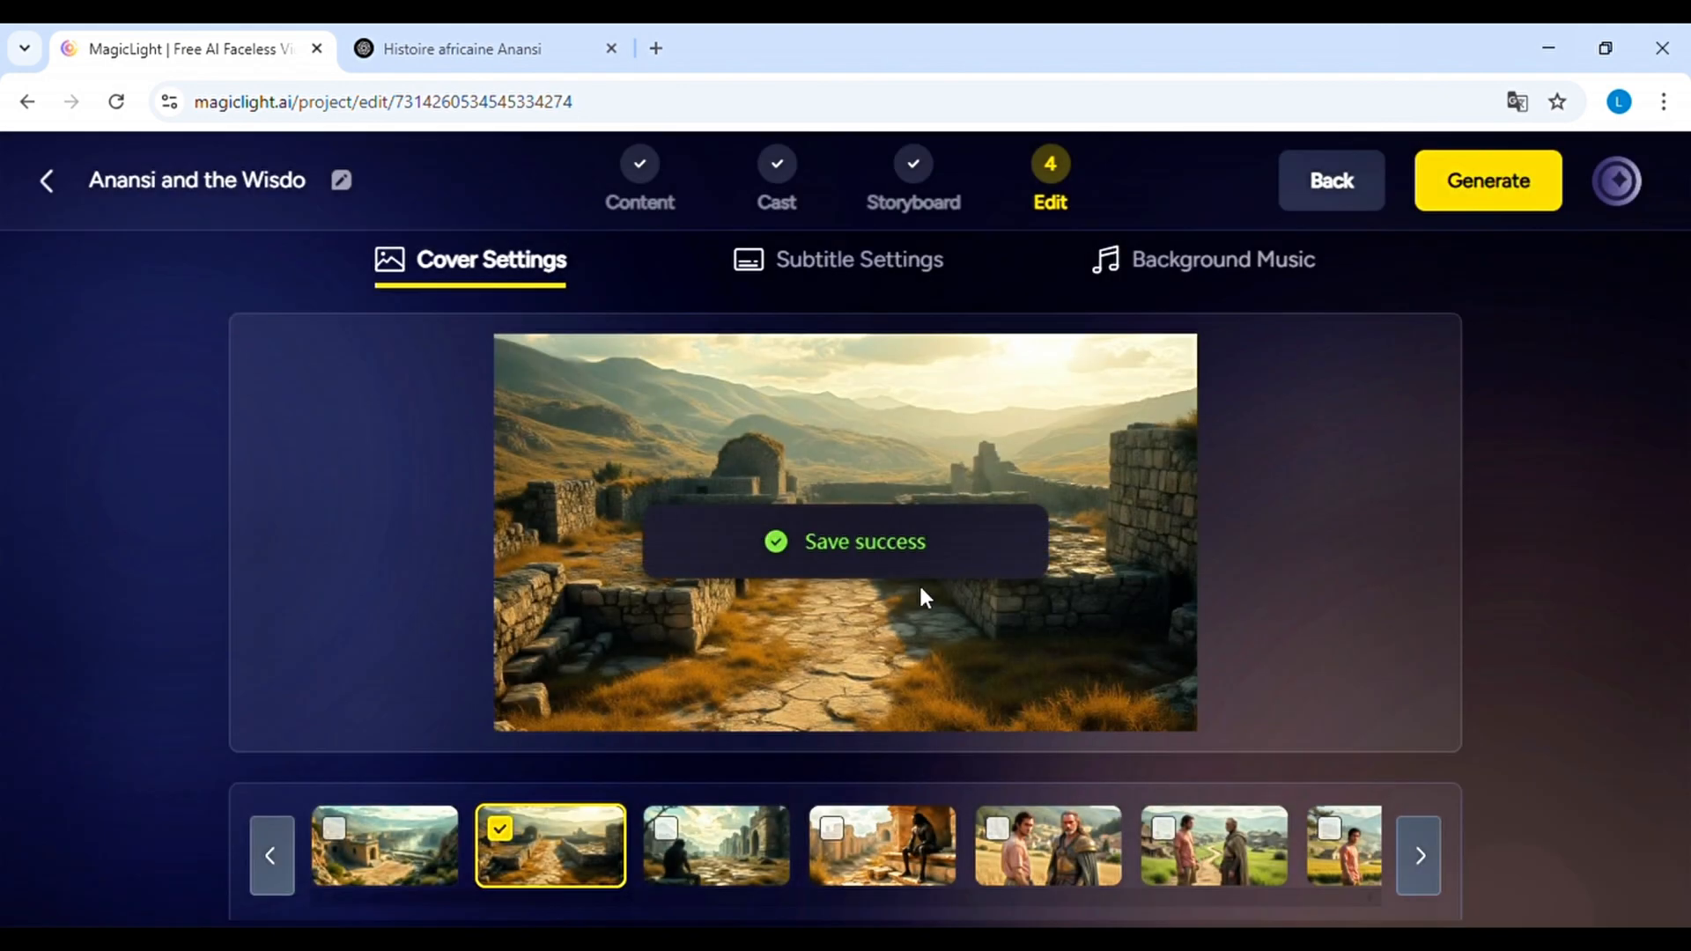
pyautogui.click(732, 832)
pyautogui.click(934, 819)
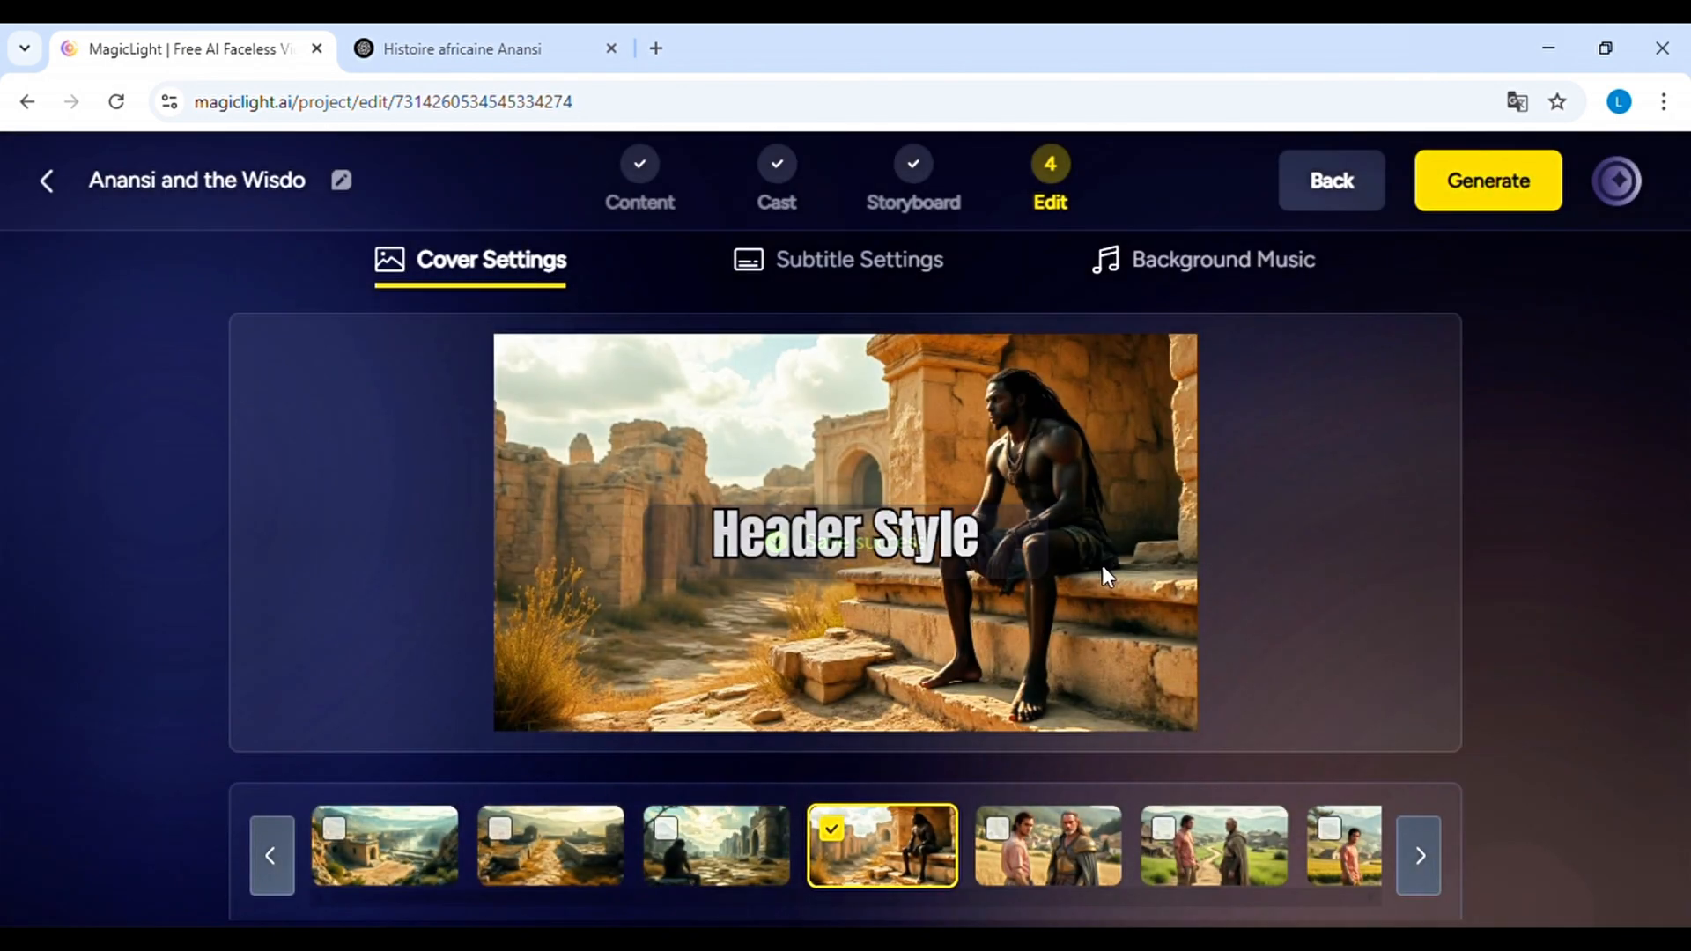
pyautogui.click(1106, 848)
pyautogui.click(1231, 852)
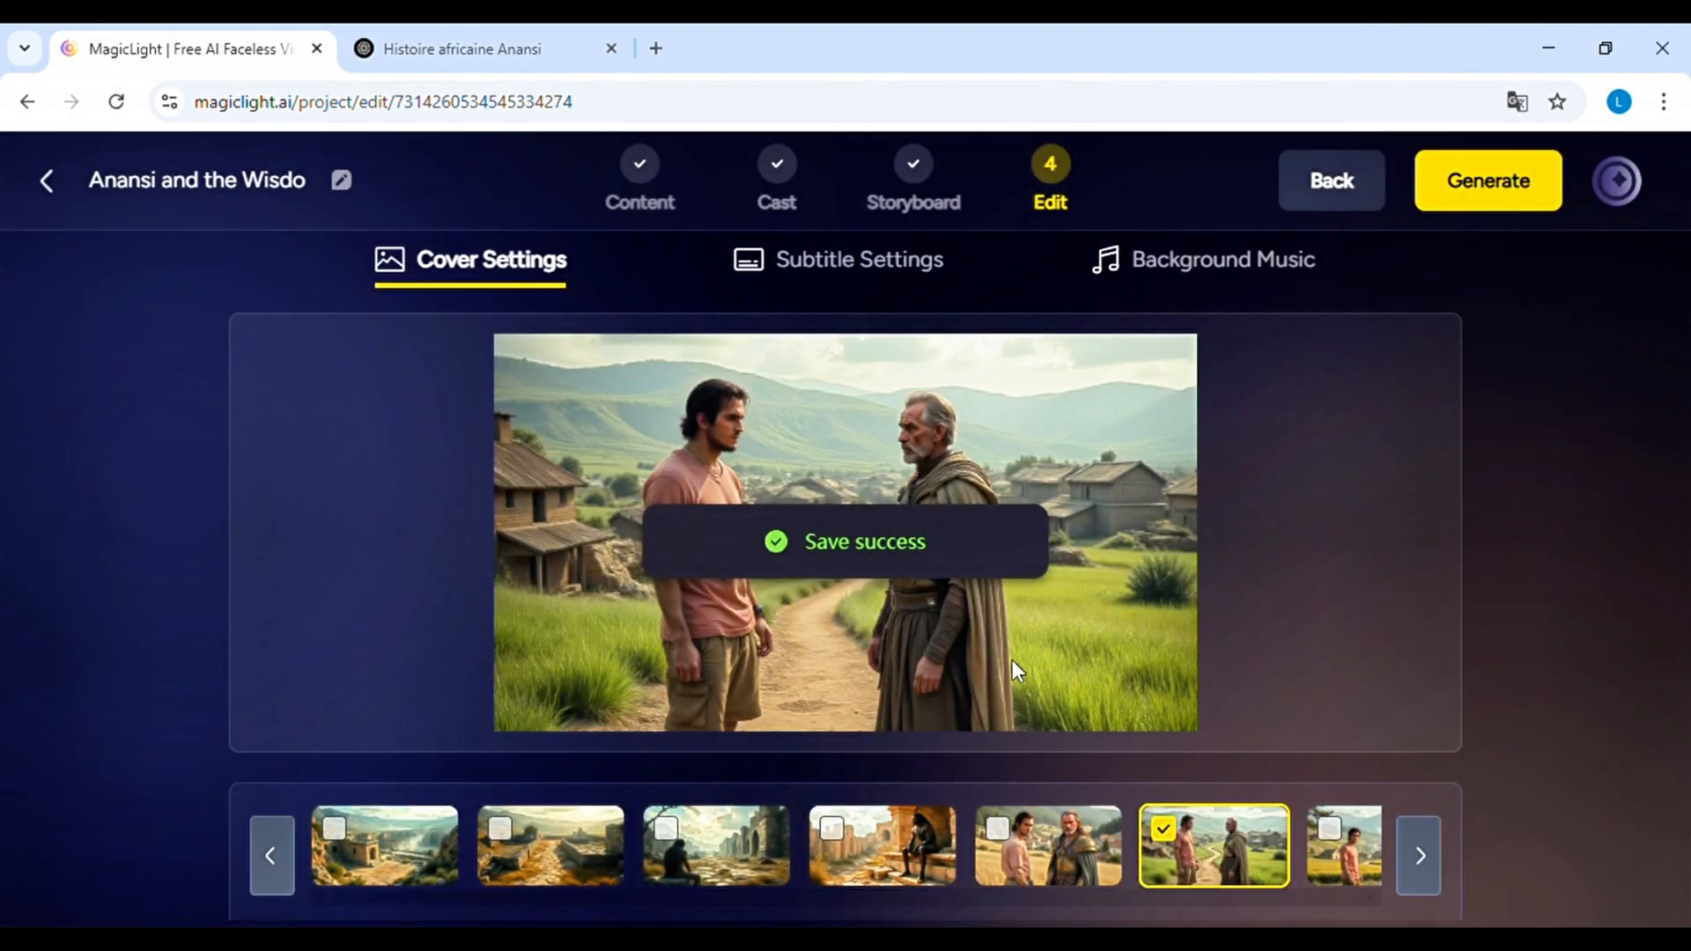
pyautogui.click(1344, 847)
pyautogui.click(1419, 859)
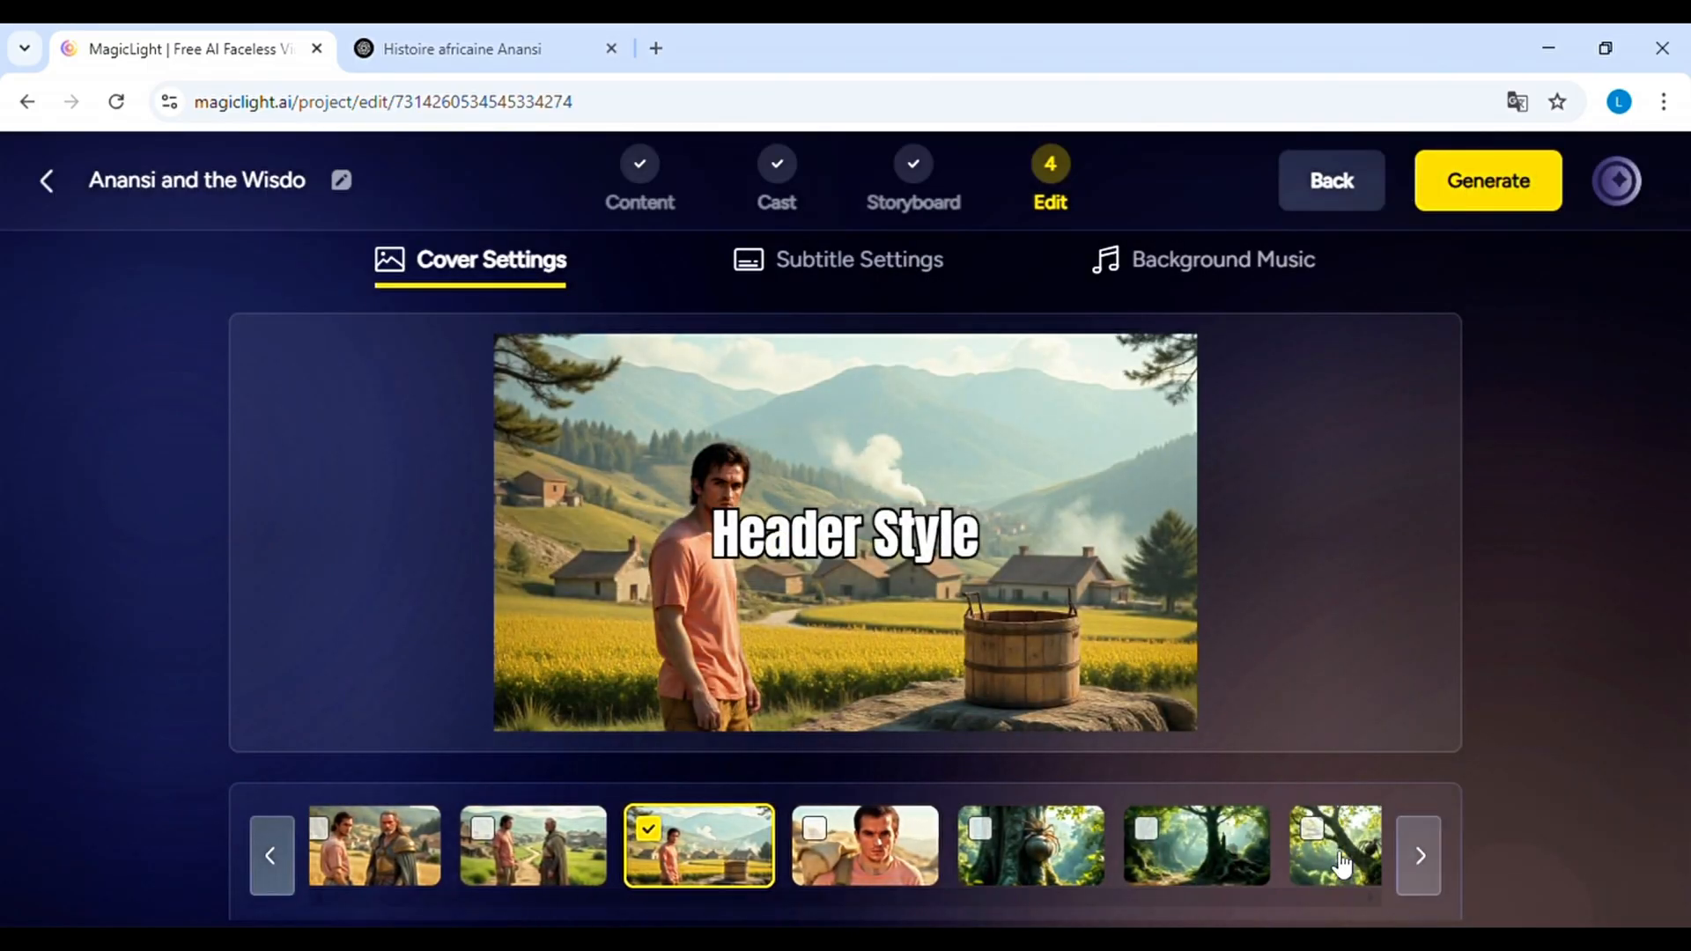
pyautogui.click(1071, 850)
# Preview the wide orange-outlined subtitle style and select the bold white subtitle style instead
pyautogui.click(842, 262)
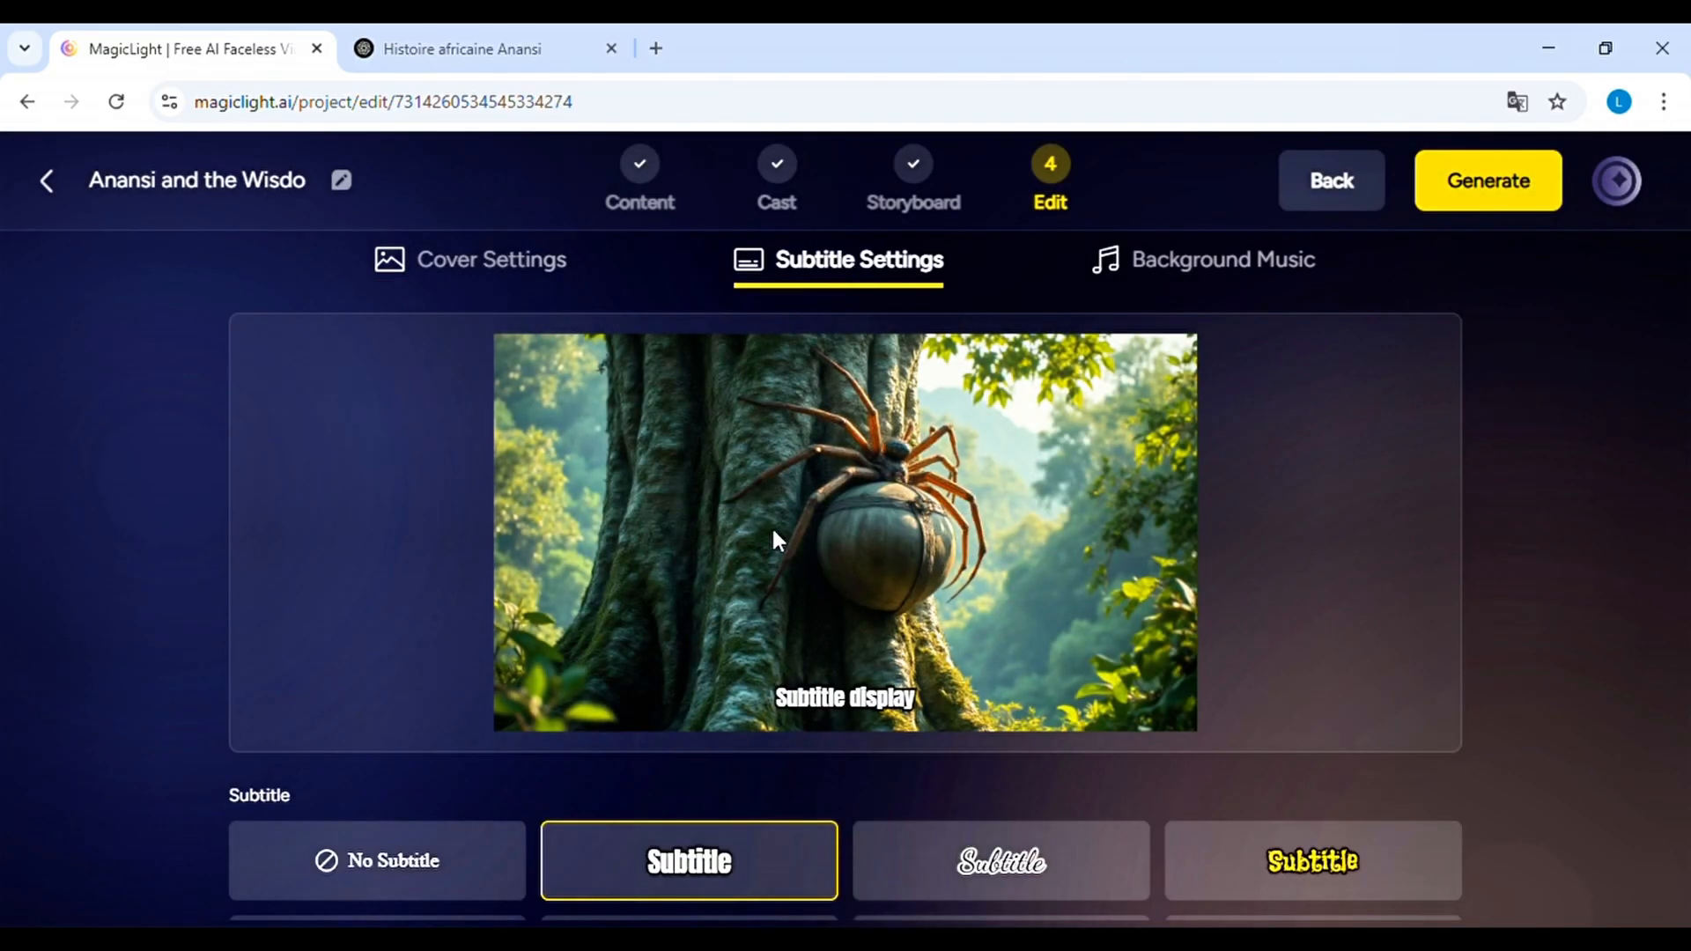
pyautogui.scroll(-2, 761, 792)
pyautogui.scroll(1, 1287, 854)
pyautogui.scroll(-1, 1347, 875)
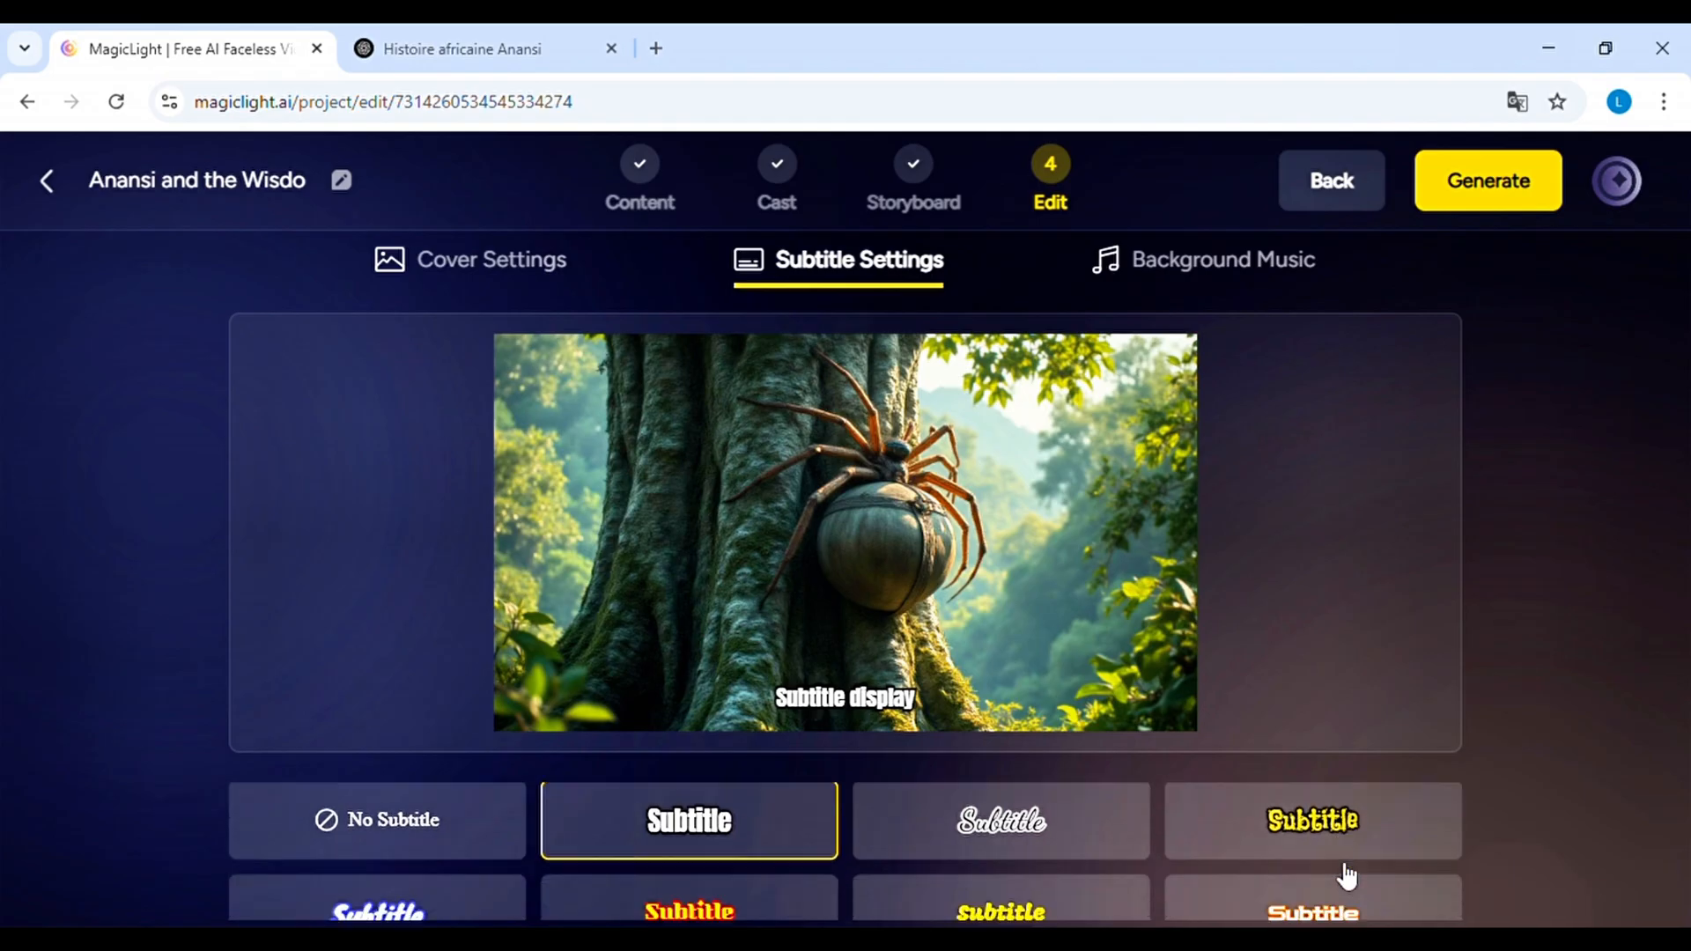
pyautogui.click(1348, 891)
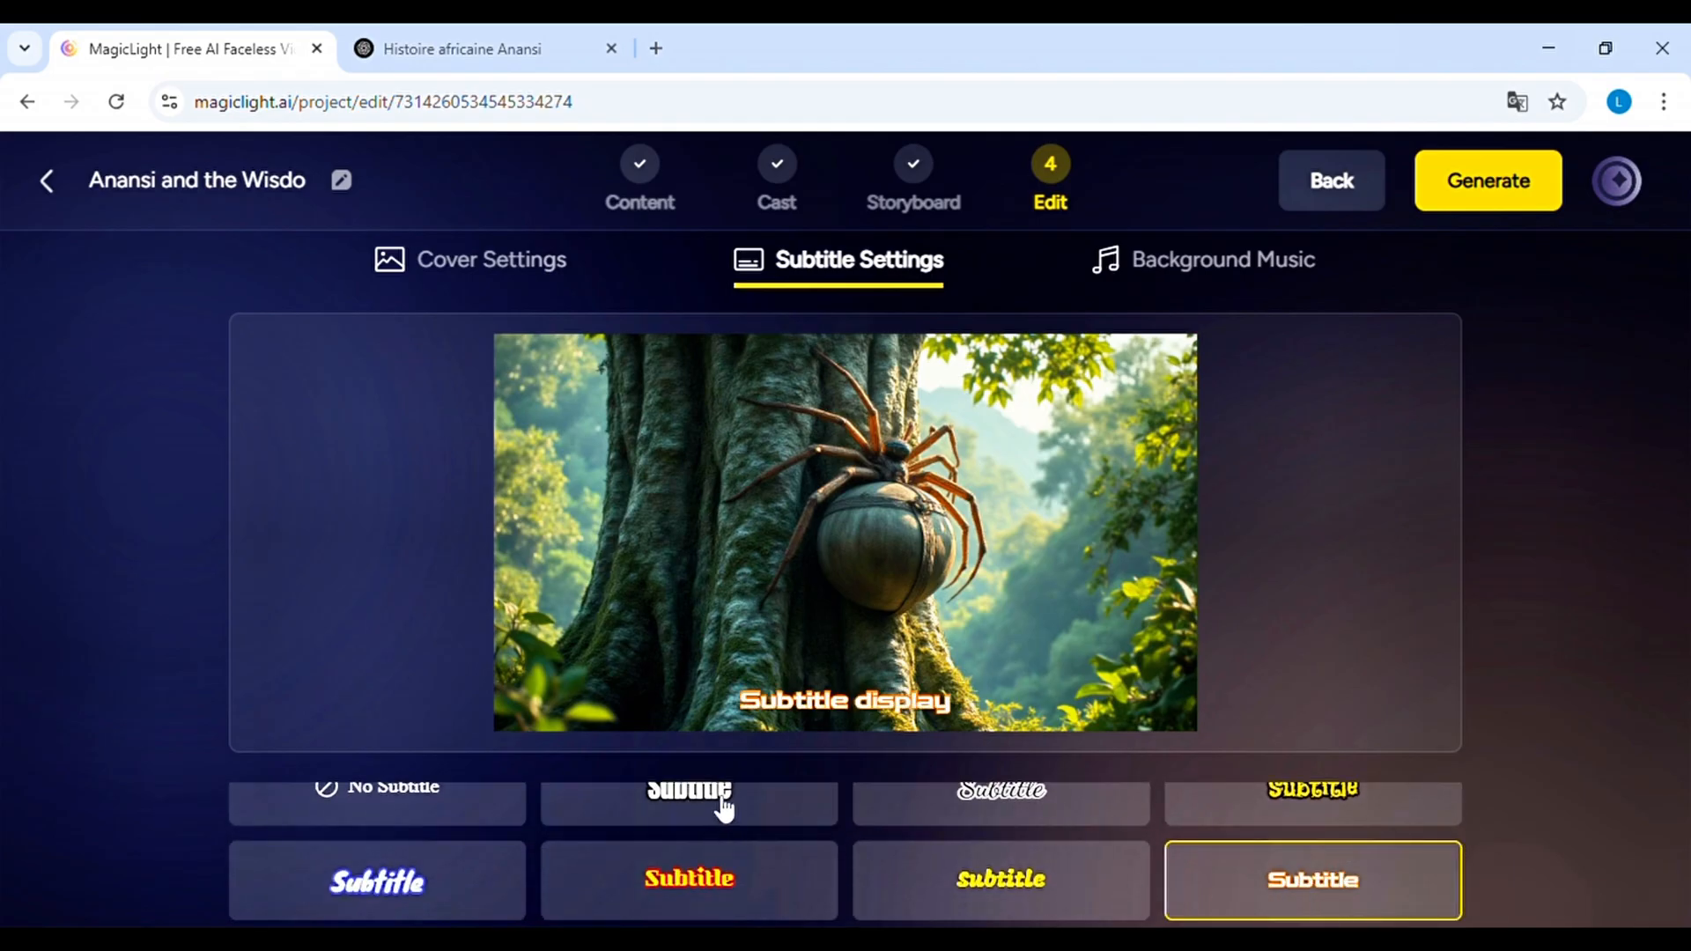
pyautogui.click(725, 804)
# Set the cover title to the wide white header style with the orange outline
pyautogui.click(463, 264)
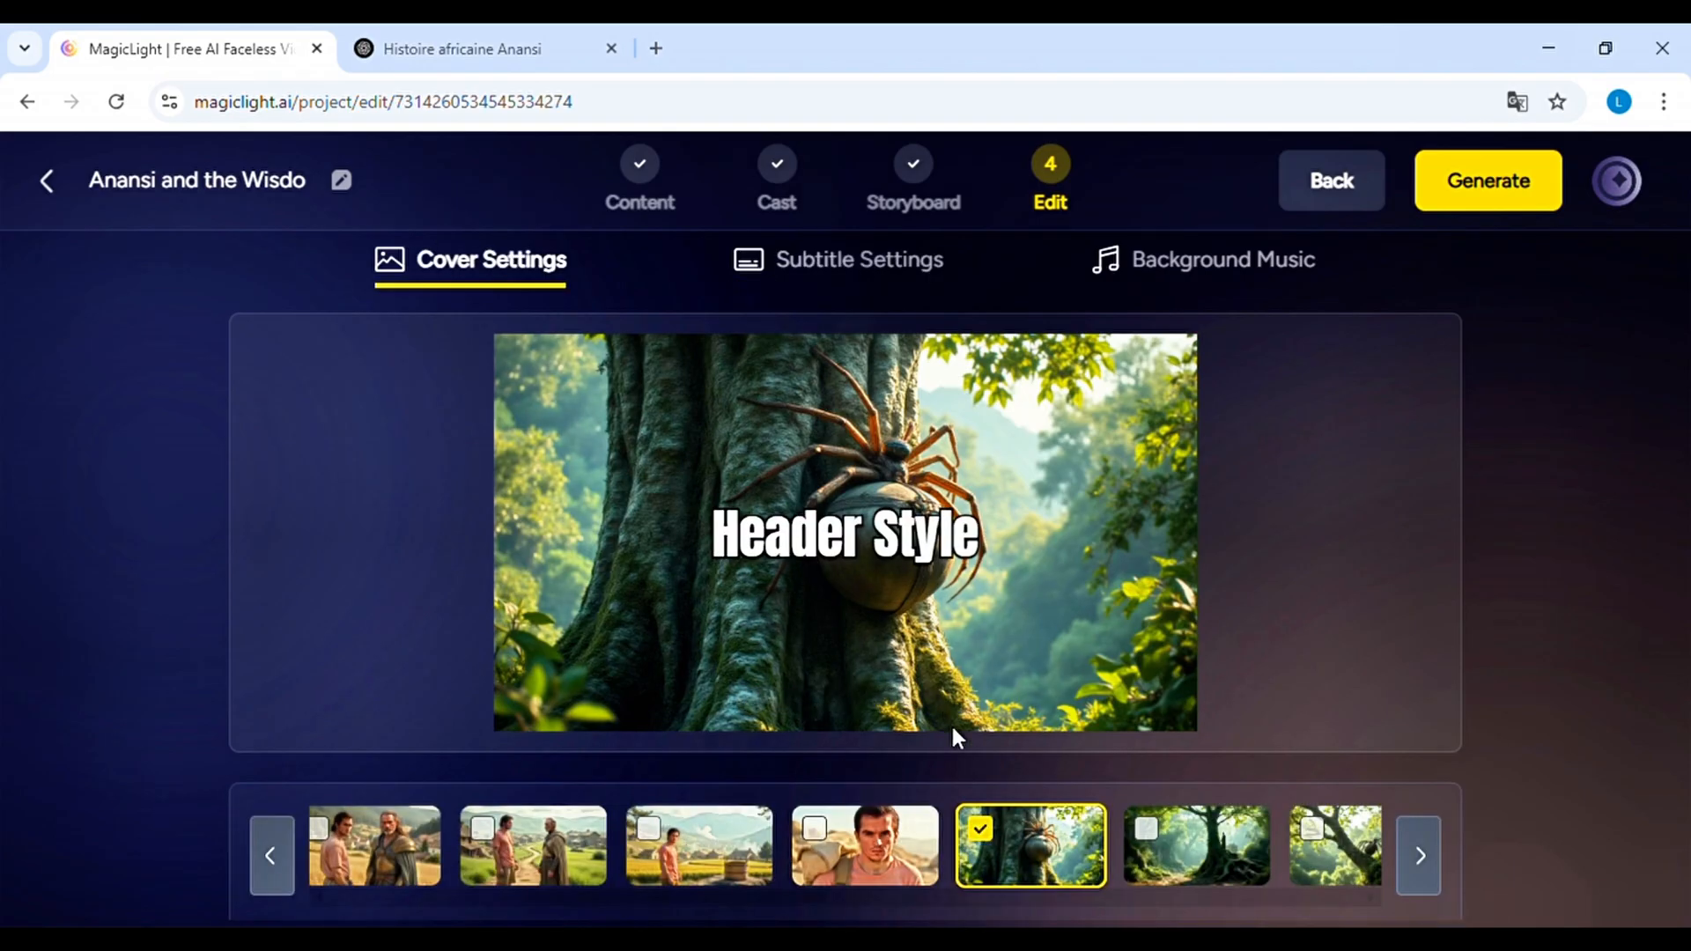
pyautogui.scroll(-2, 977, 766)
pyautogui.click(1293, 879)
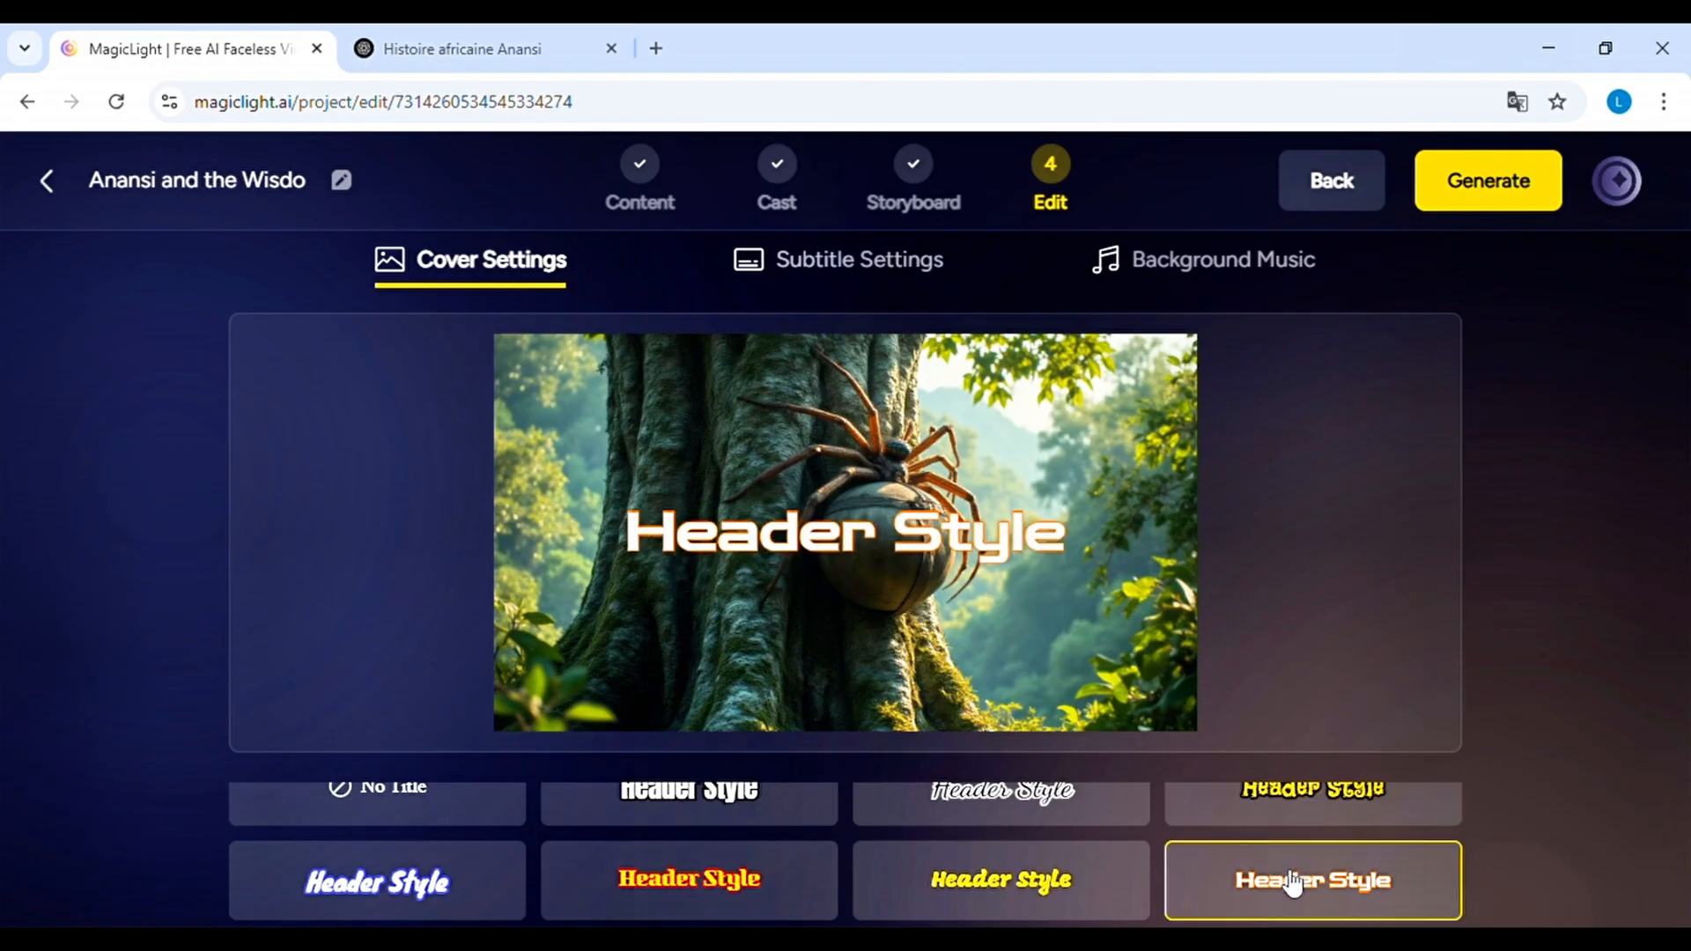
# Browse the background music and choose the track "Lonely Man" for the video
pyautogui.click(884, 284)
pyautogui.click(1197, 262)
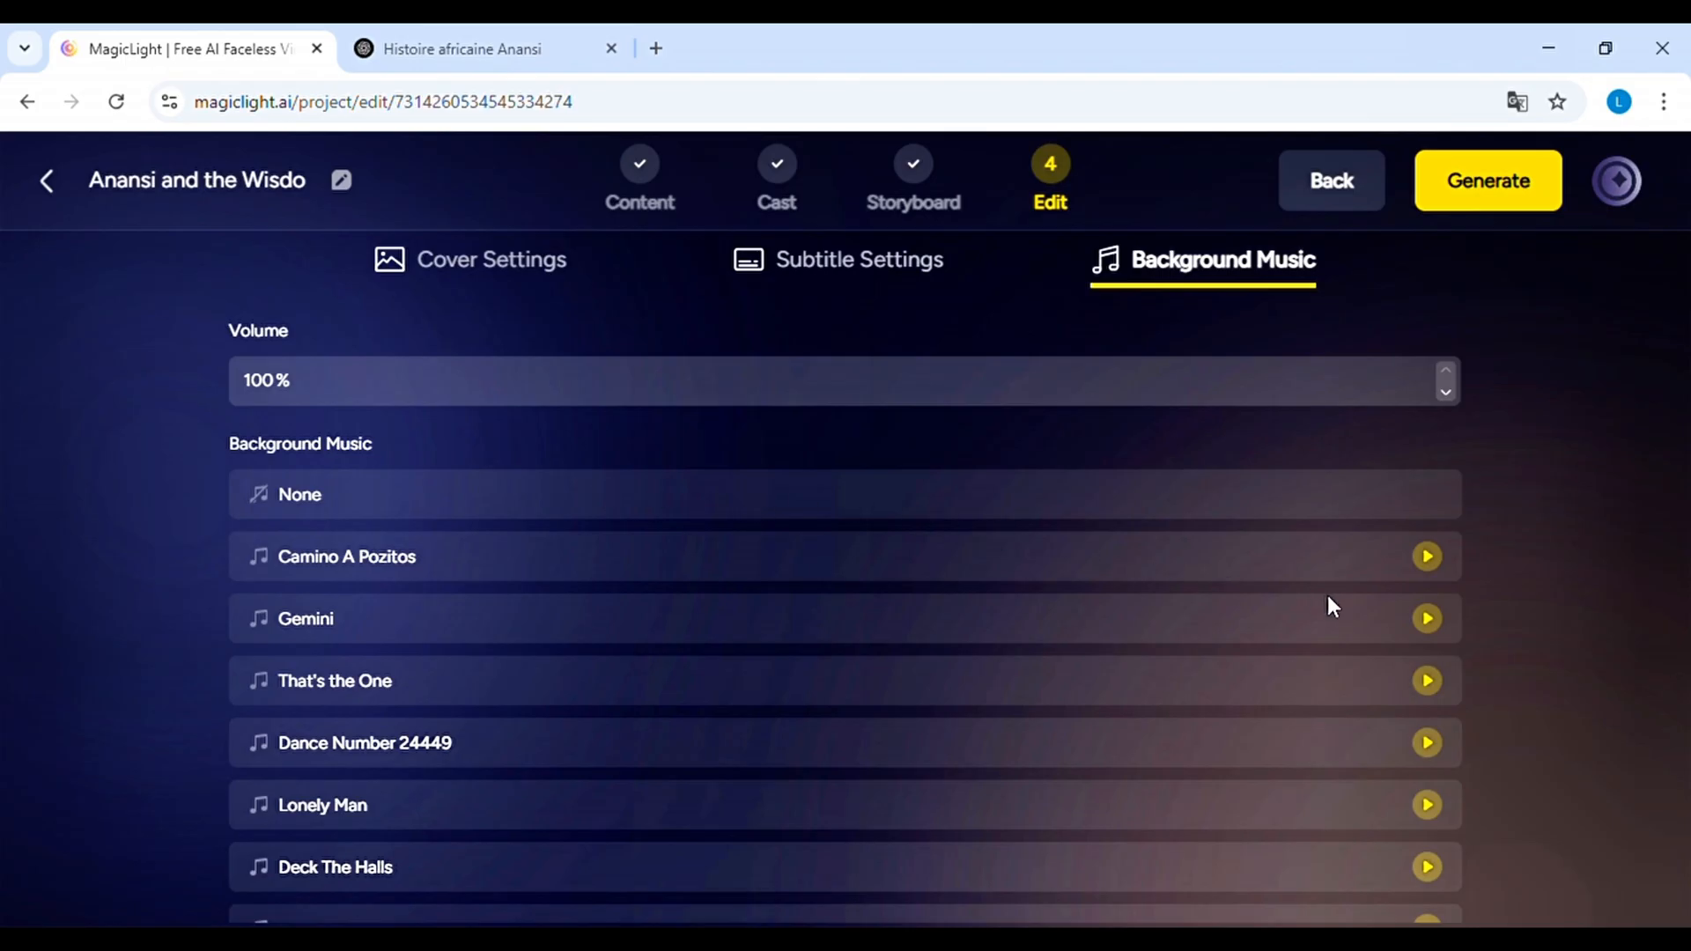
pyautogui.scroll(-3, 1329, 596)
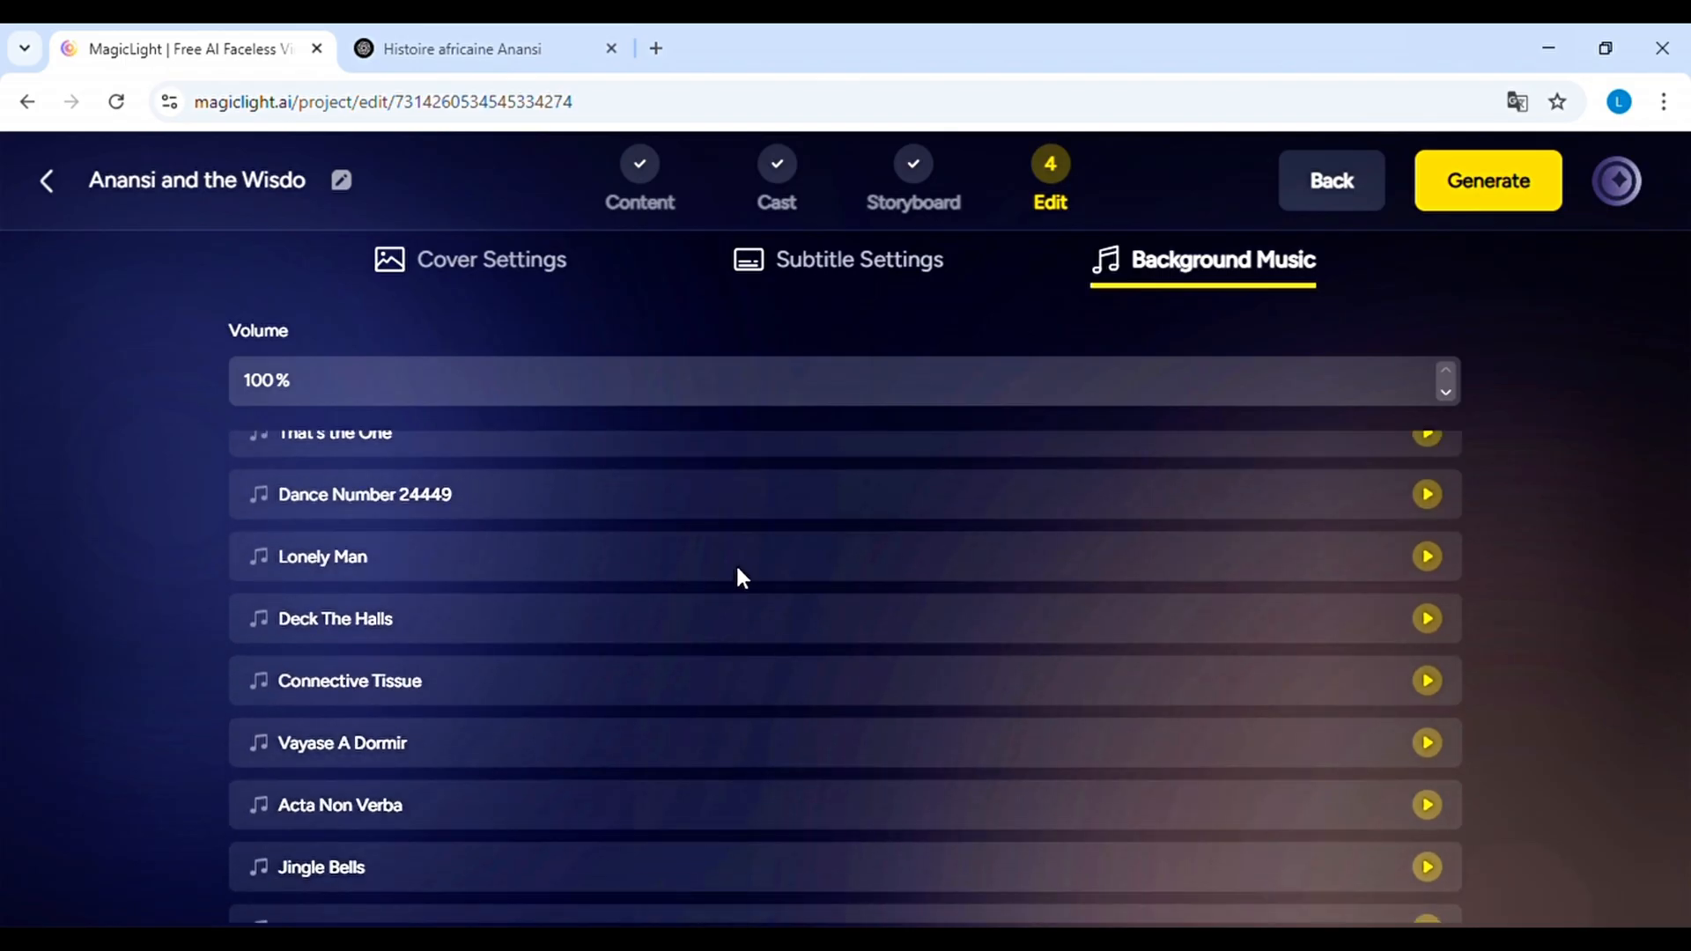
pyautogui.click(652, 563)
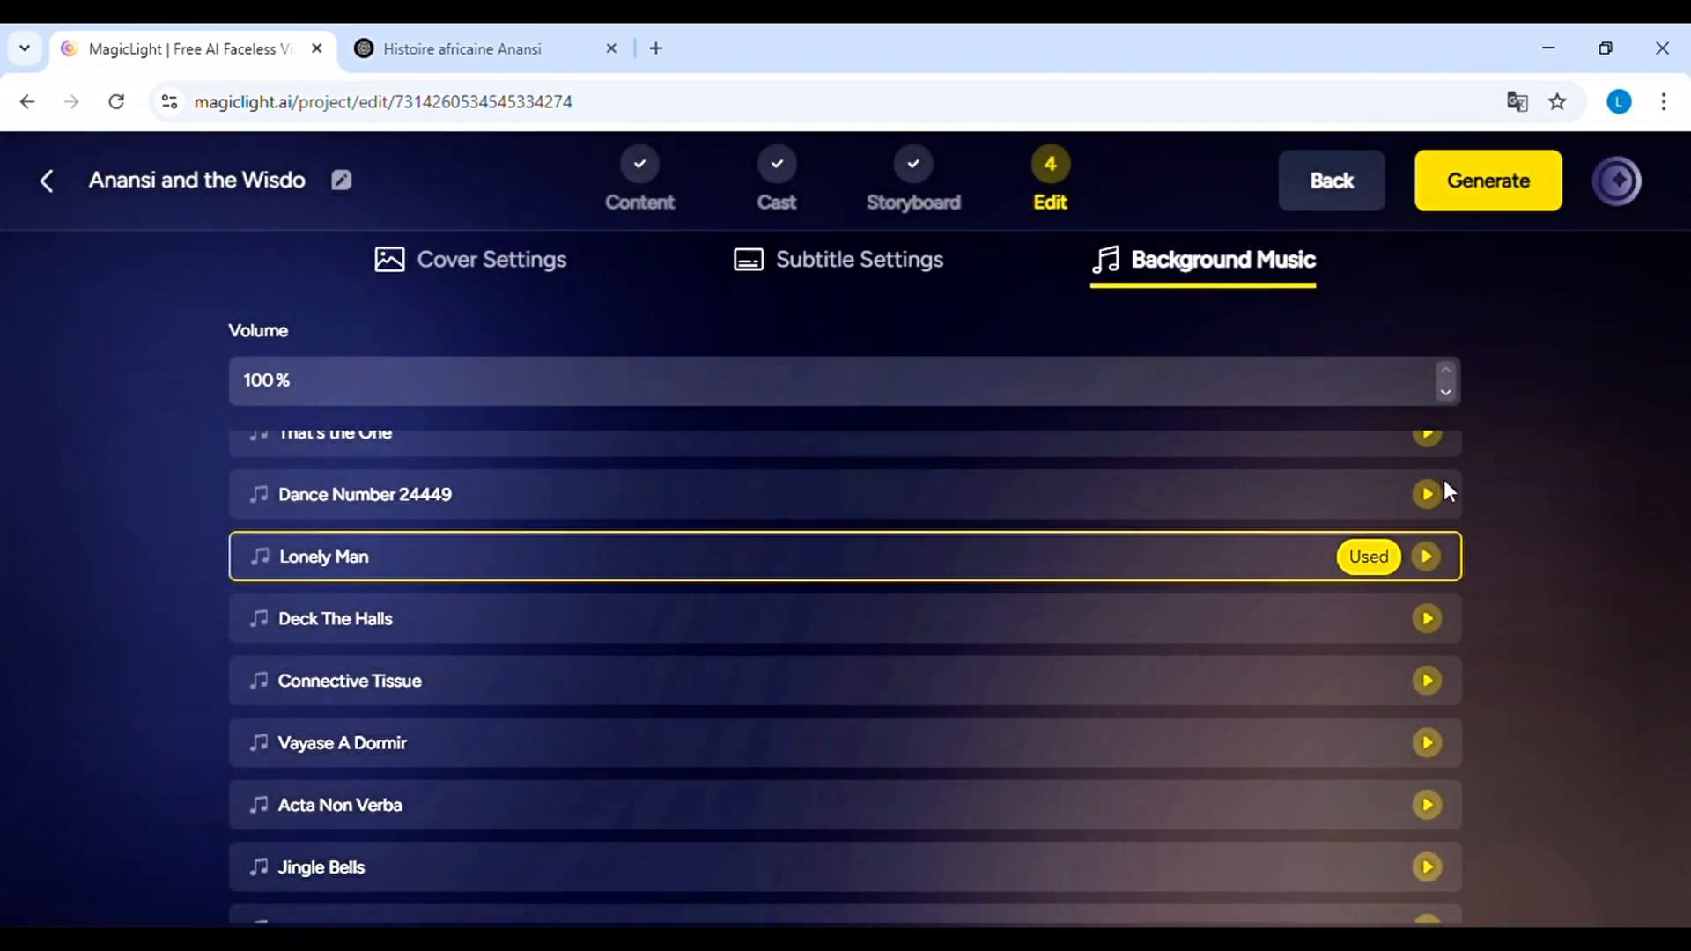
pyautogui.scroll(3, 1444, 481)
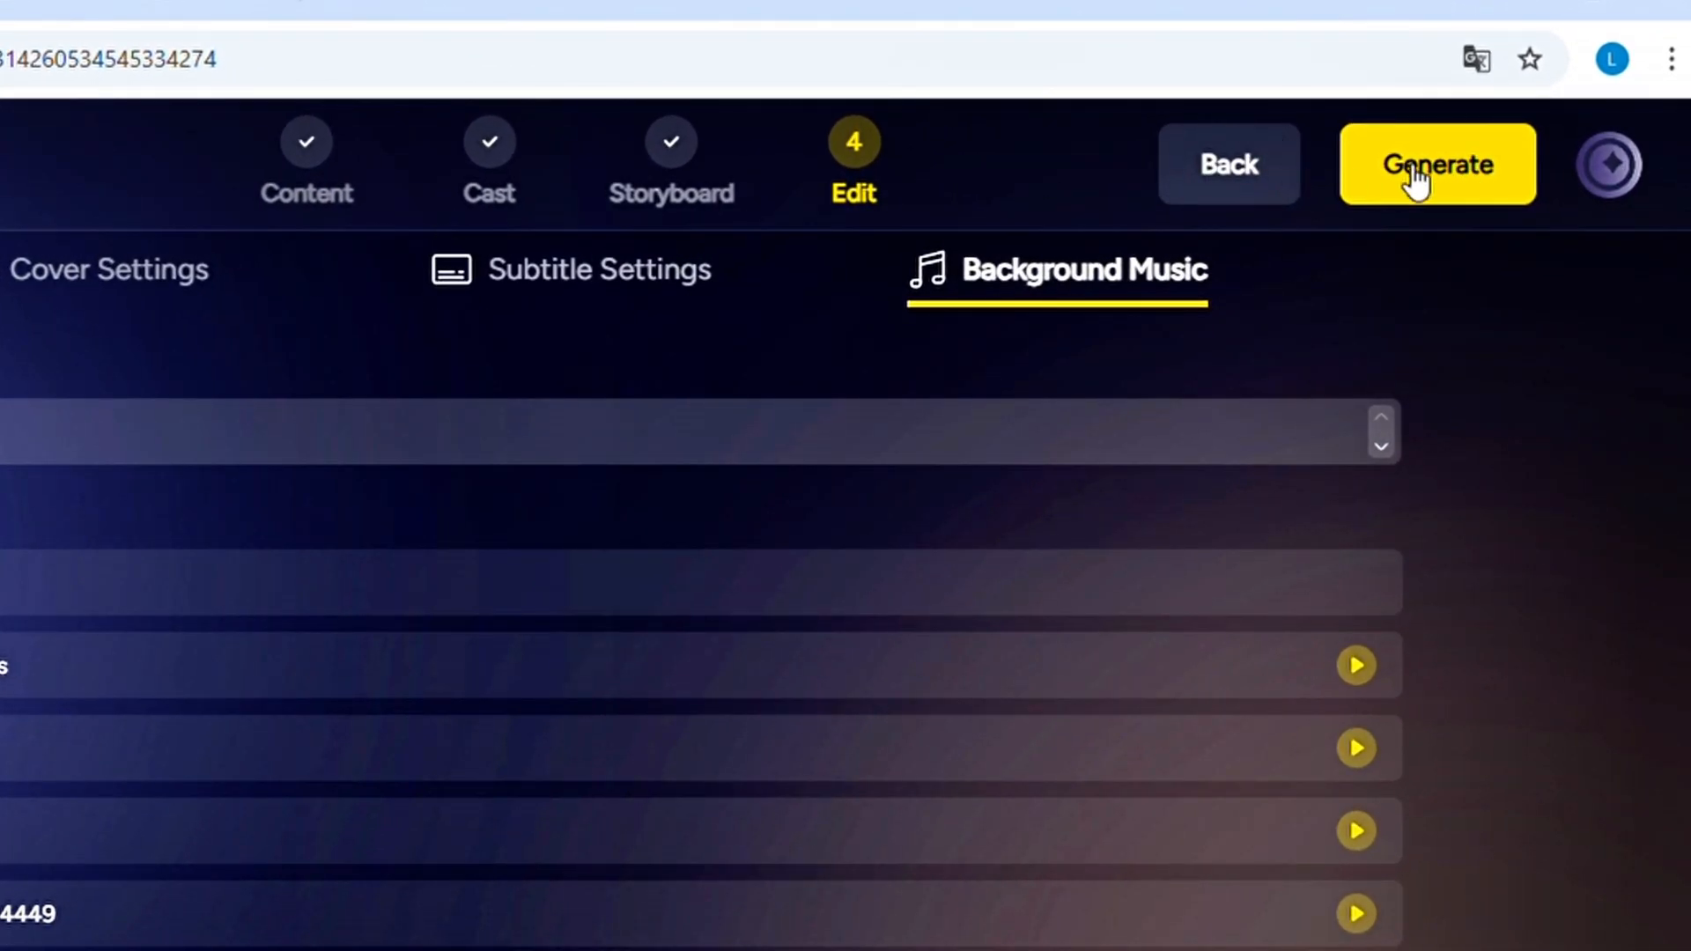
# Start generating the video with the 16:9 ratio, after trying the 4:3 option
pyautogui.click(1461, 177)
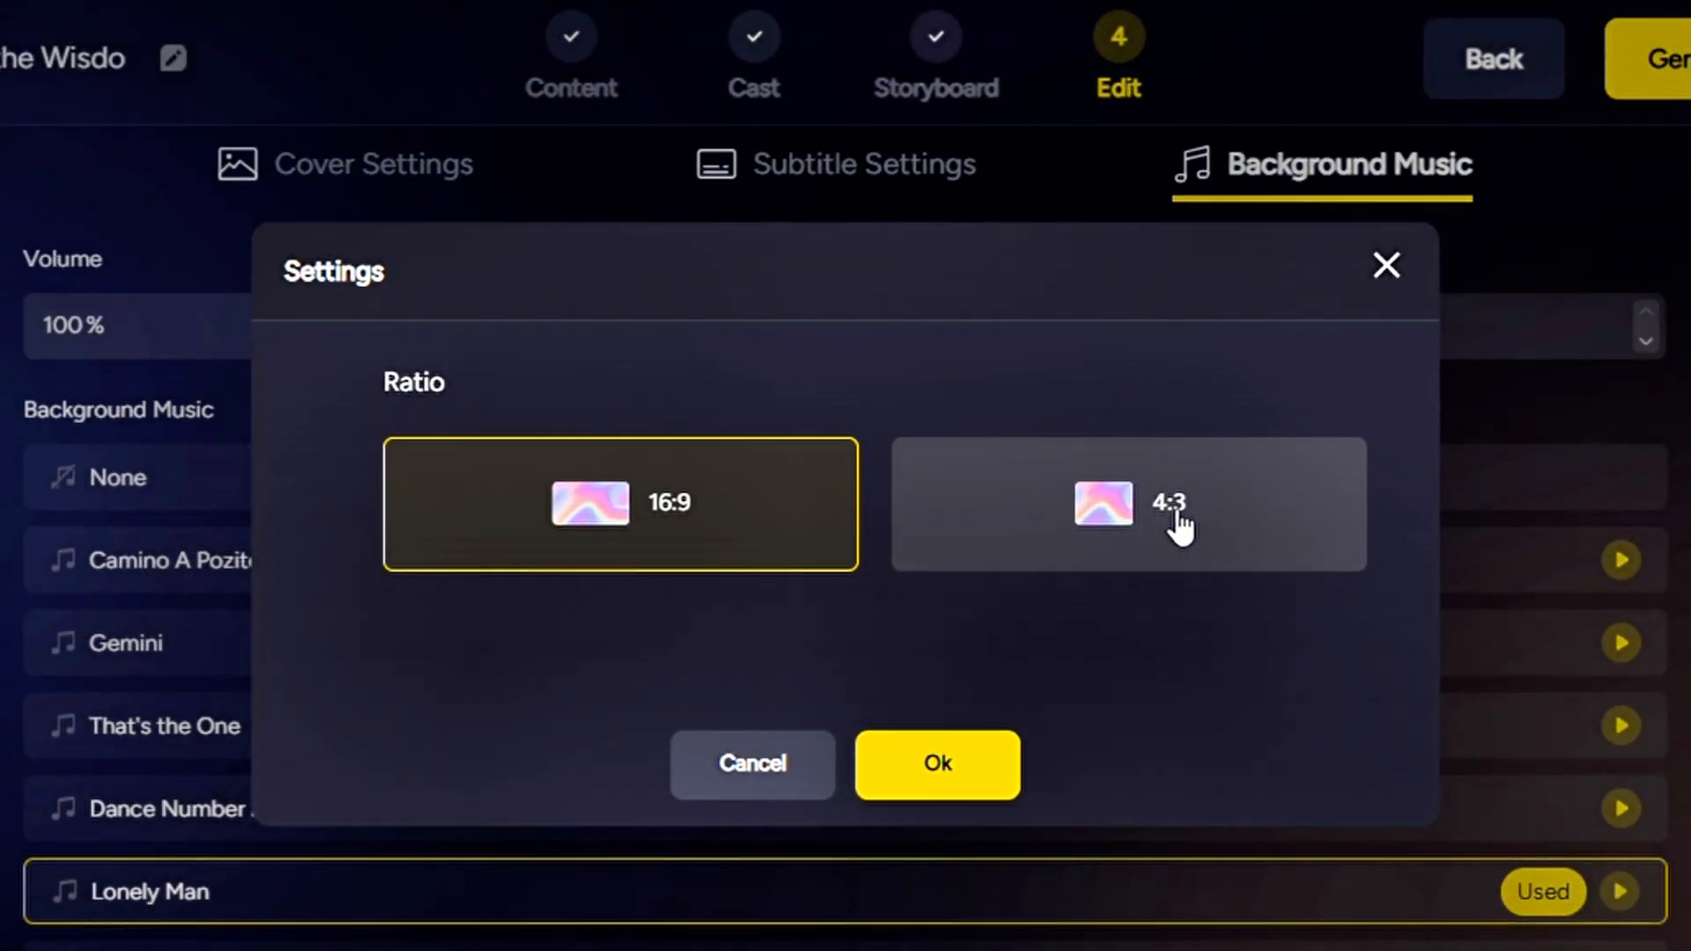
pyautogui.click(1177, 518)
pyautogui.click(624, 528)
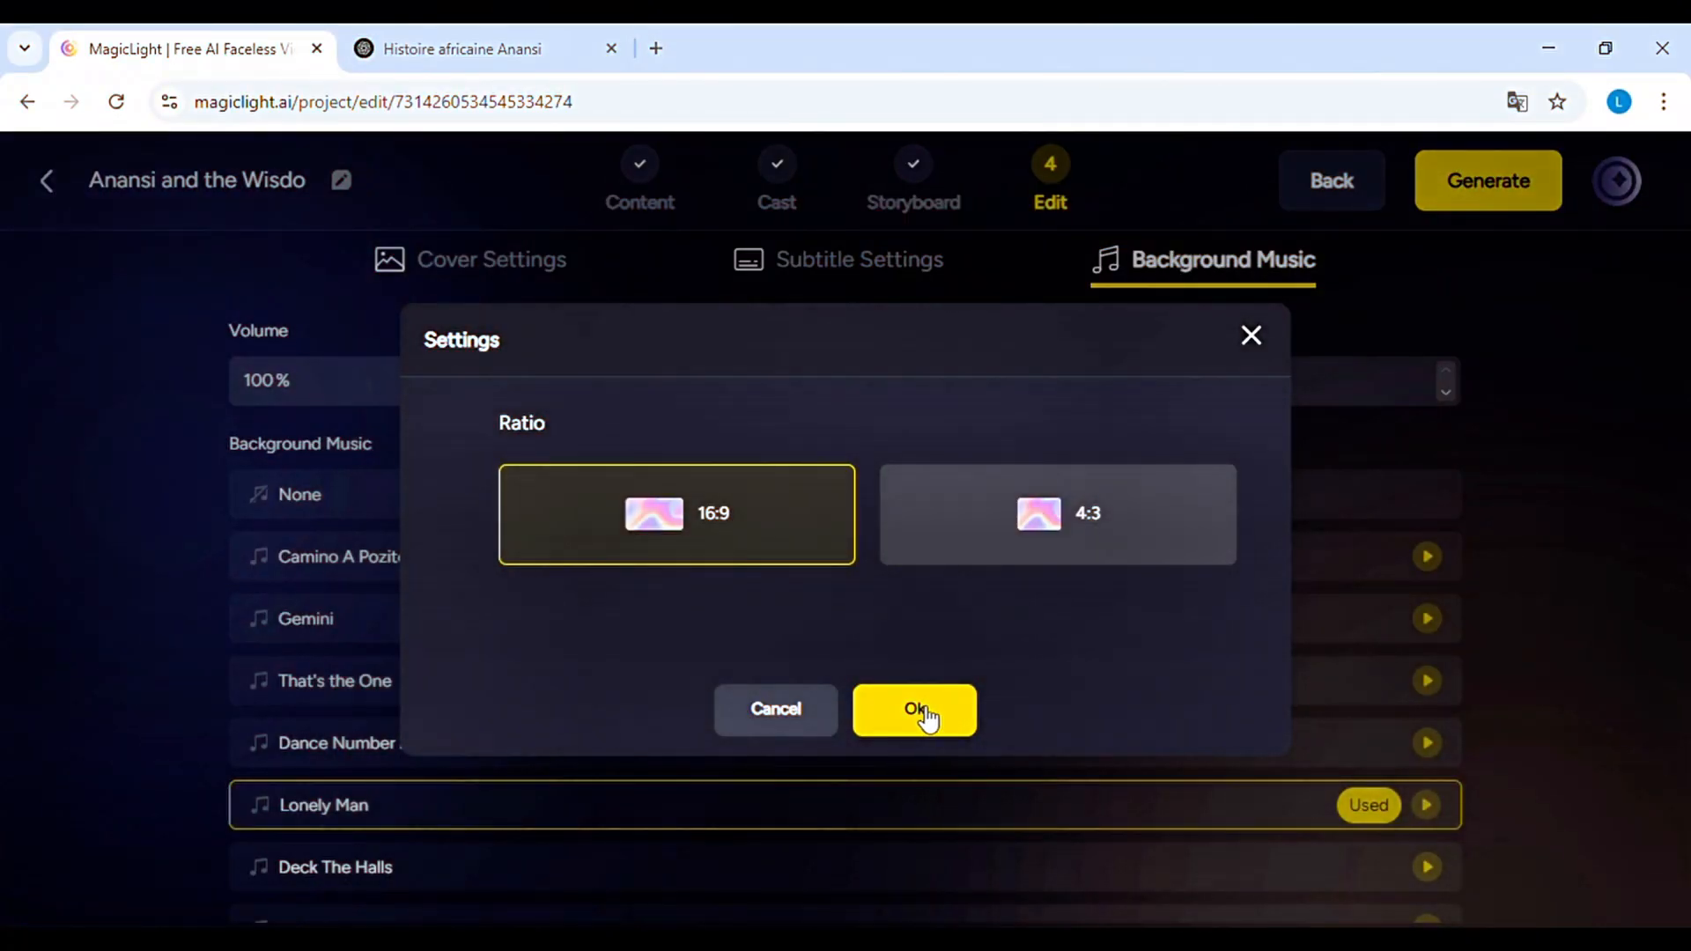
pyautogui.click(923, 711)
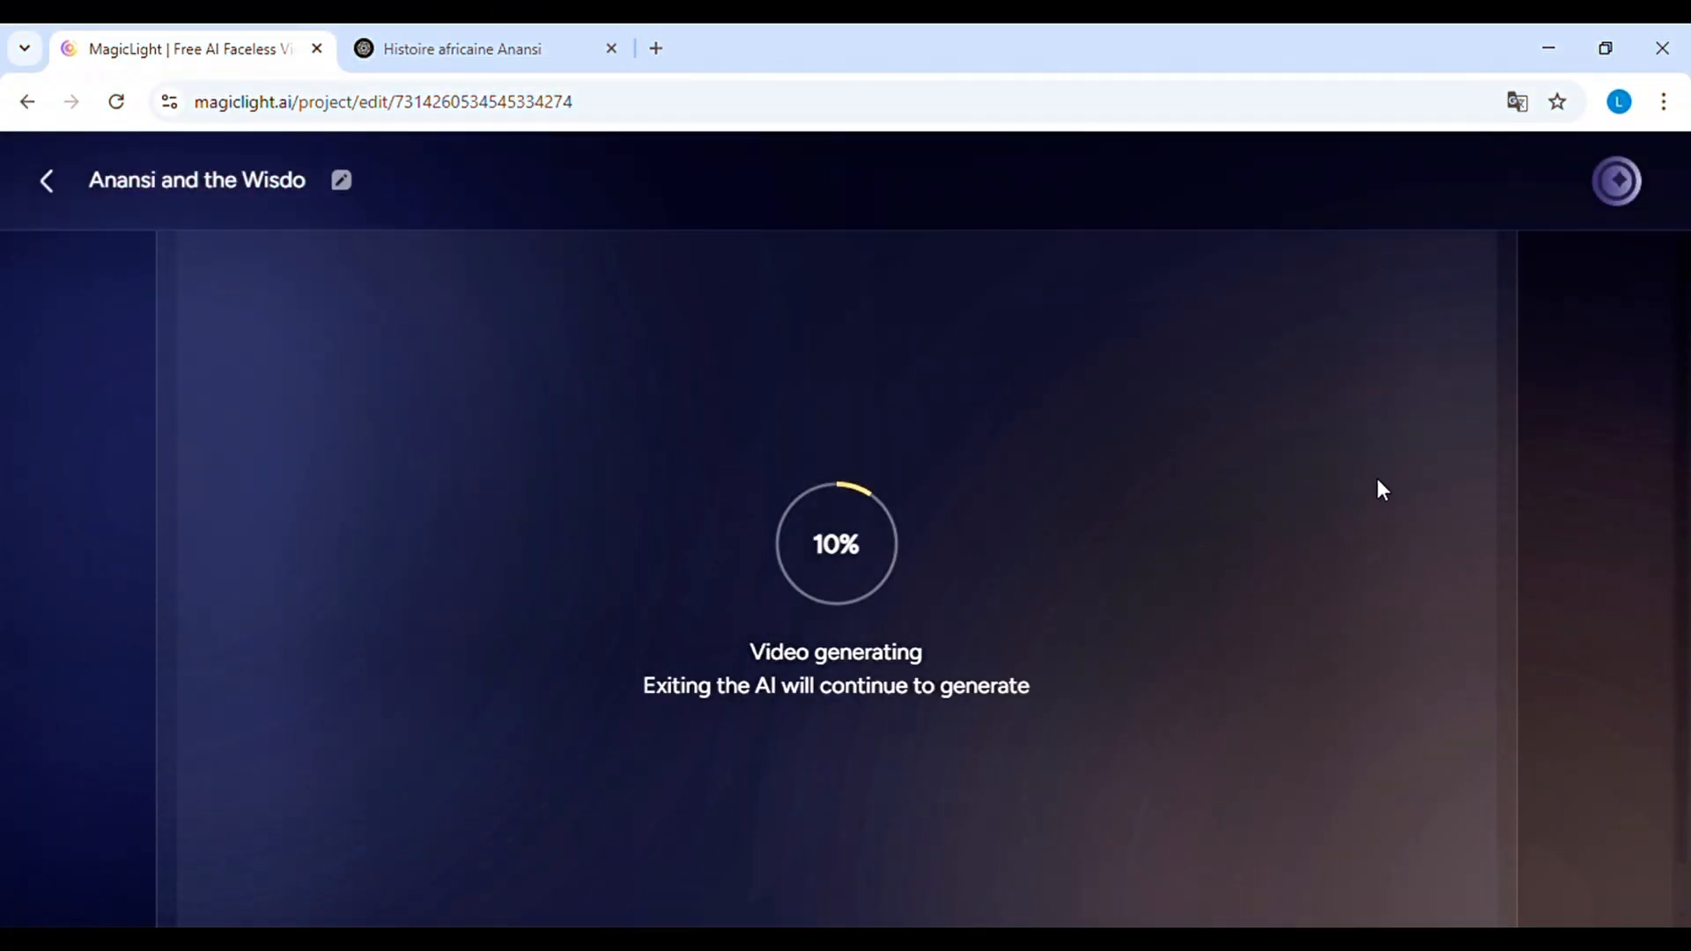
# Submit the generated video for publication and like it on its detail page
pyautogui.moveTo(1683, 532); pyautogui.dragTo(1688, 574)
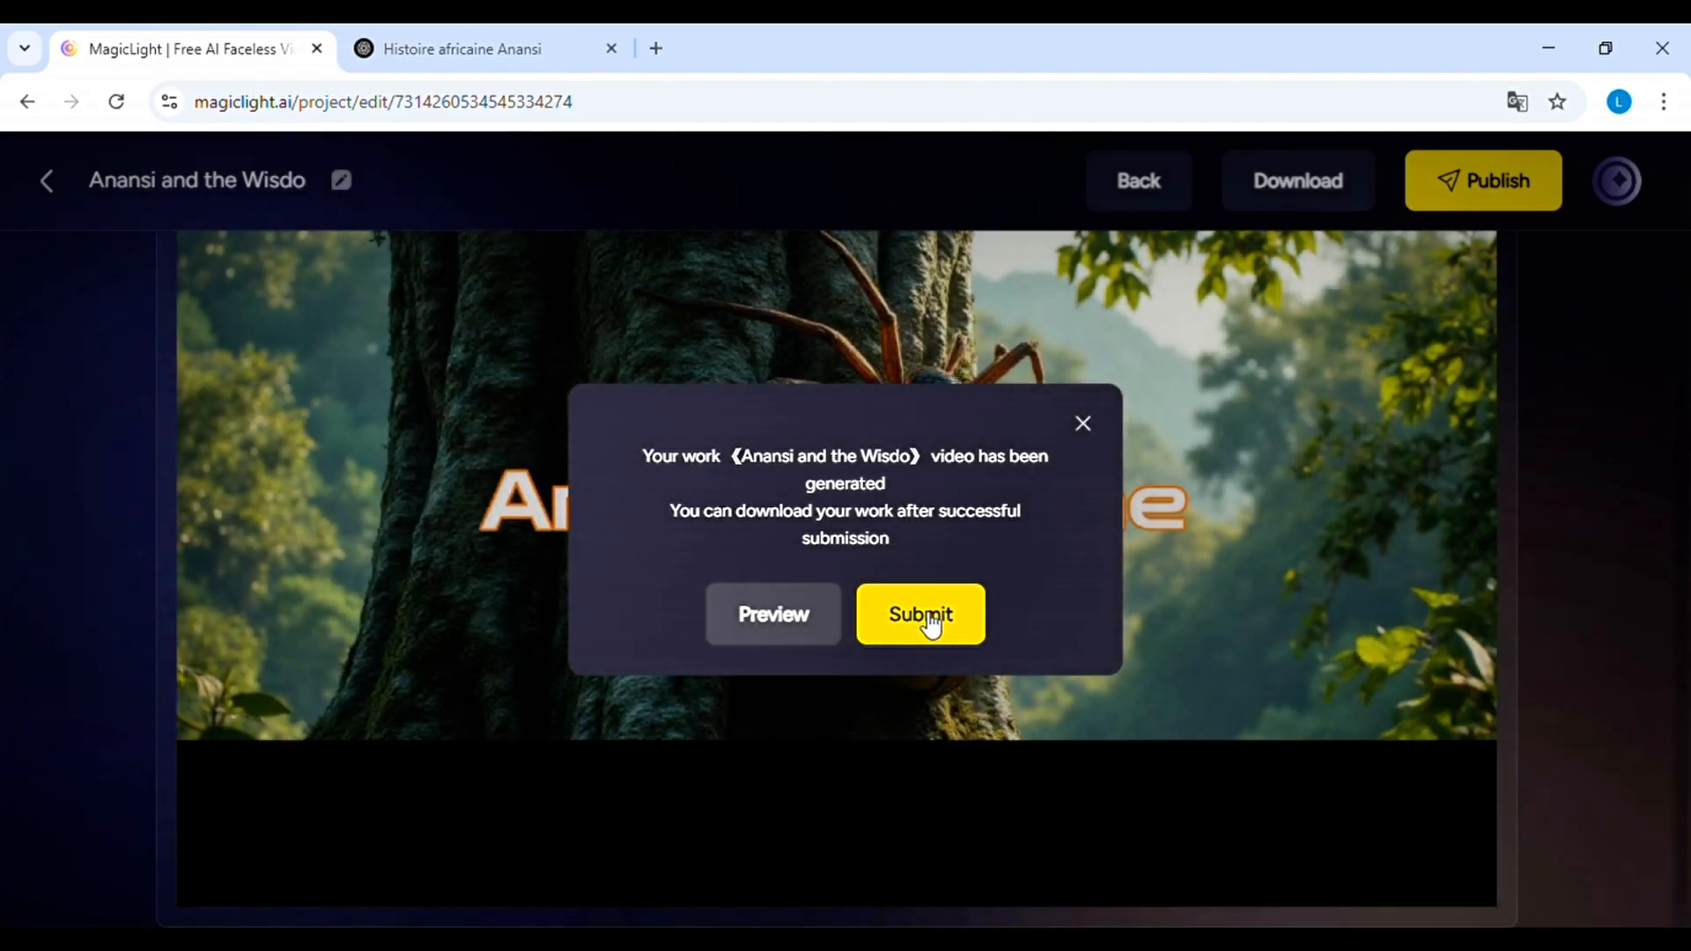
pyautogui.click(929, 618)
pyautogui.click(912, 606)
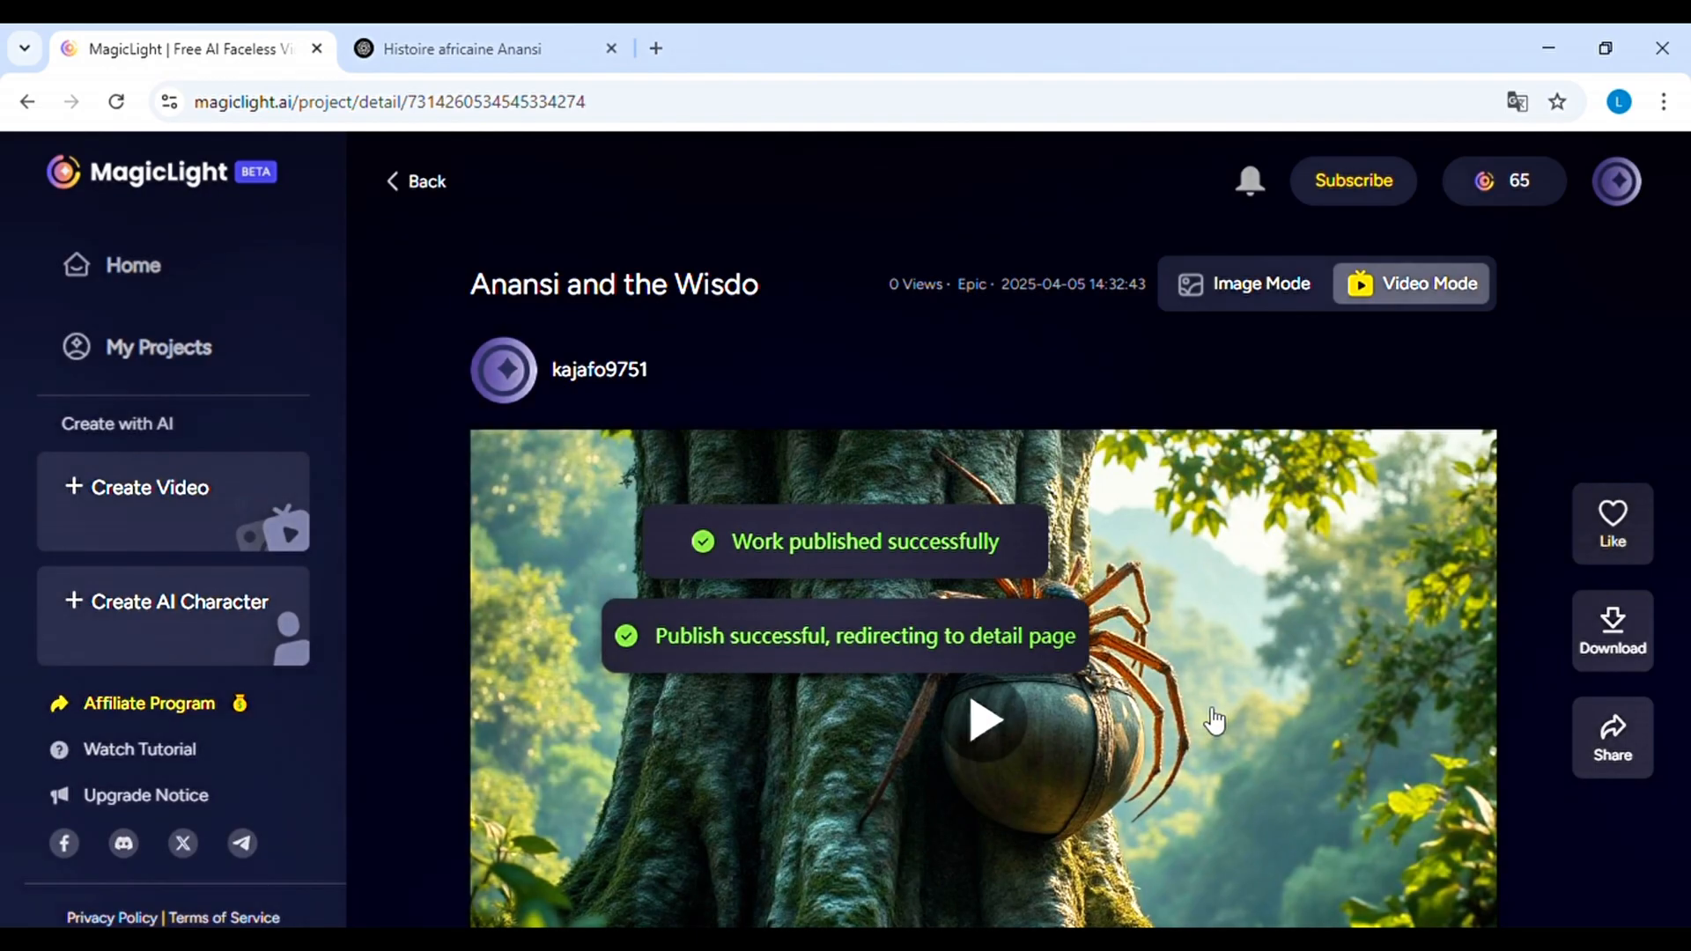
pyautogui.scroll(-1, 1409, 616)
pyautogui.click(1612, 515)
# Copy the published video's share link and start downloading the video
pyautogui.click(1627, 753)
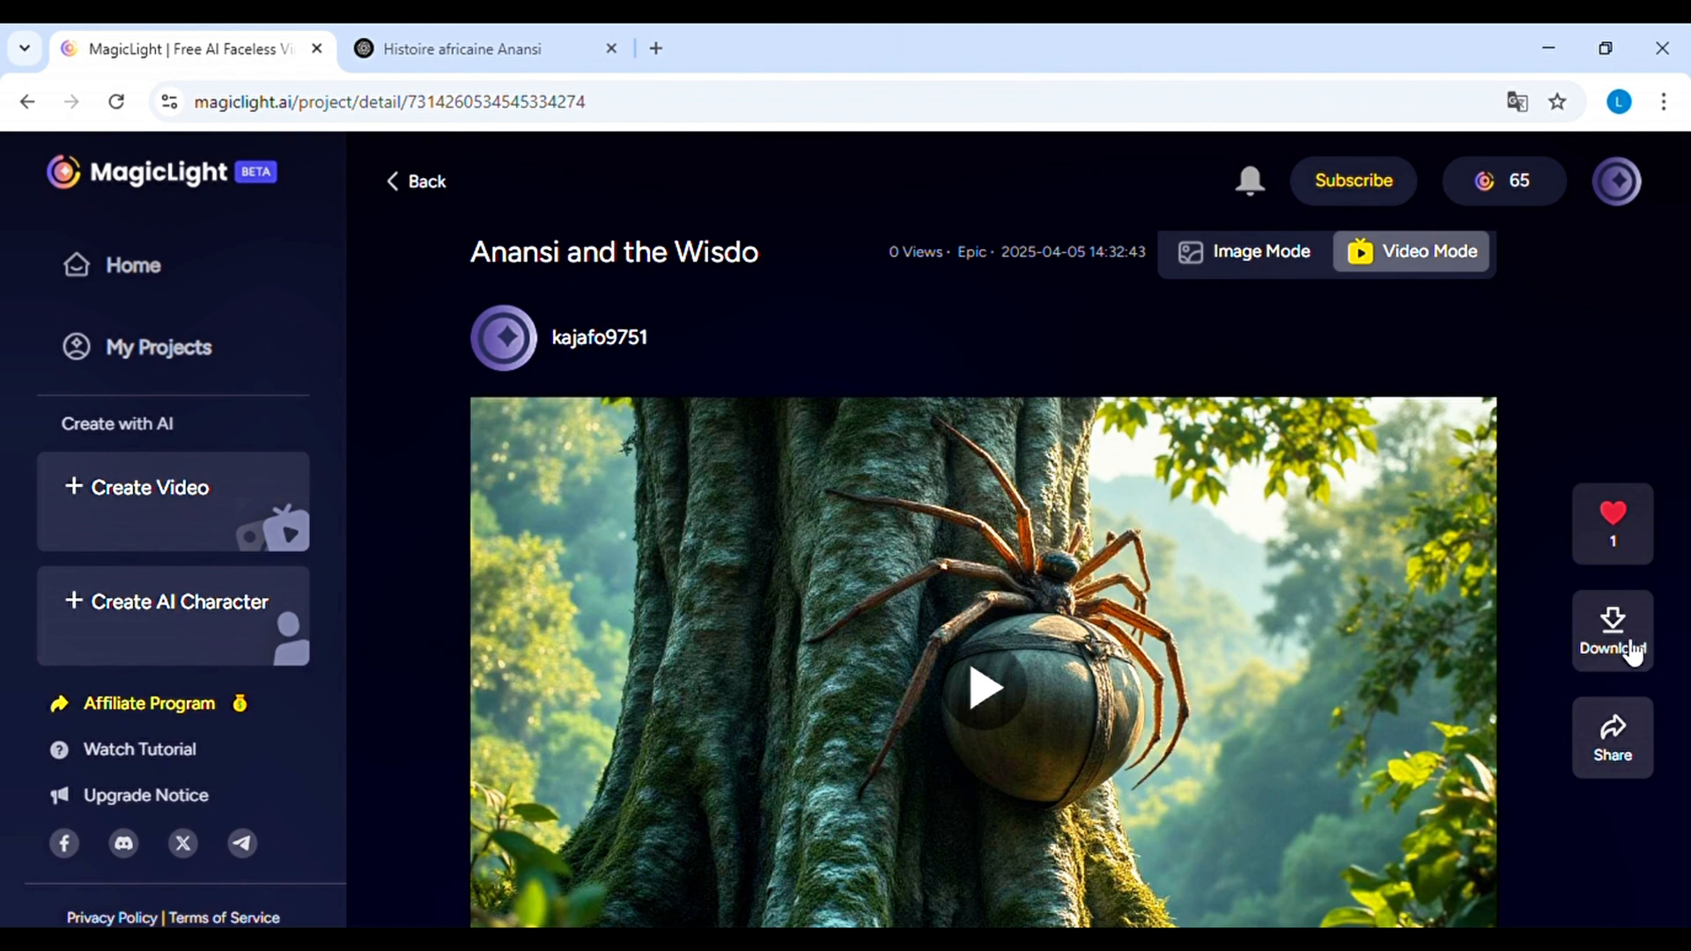
pyautogui.click(1630, 650)
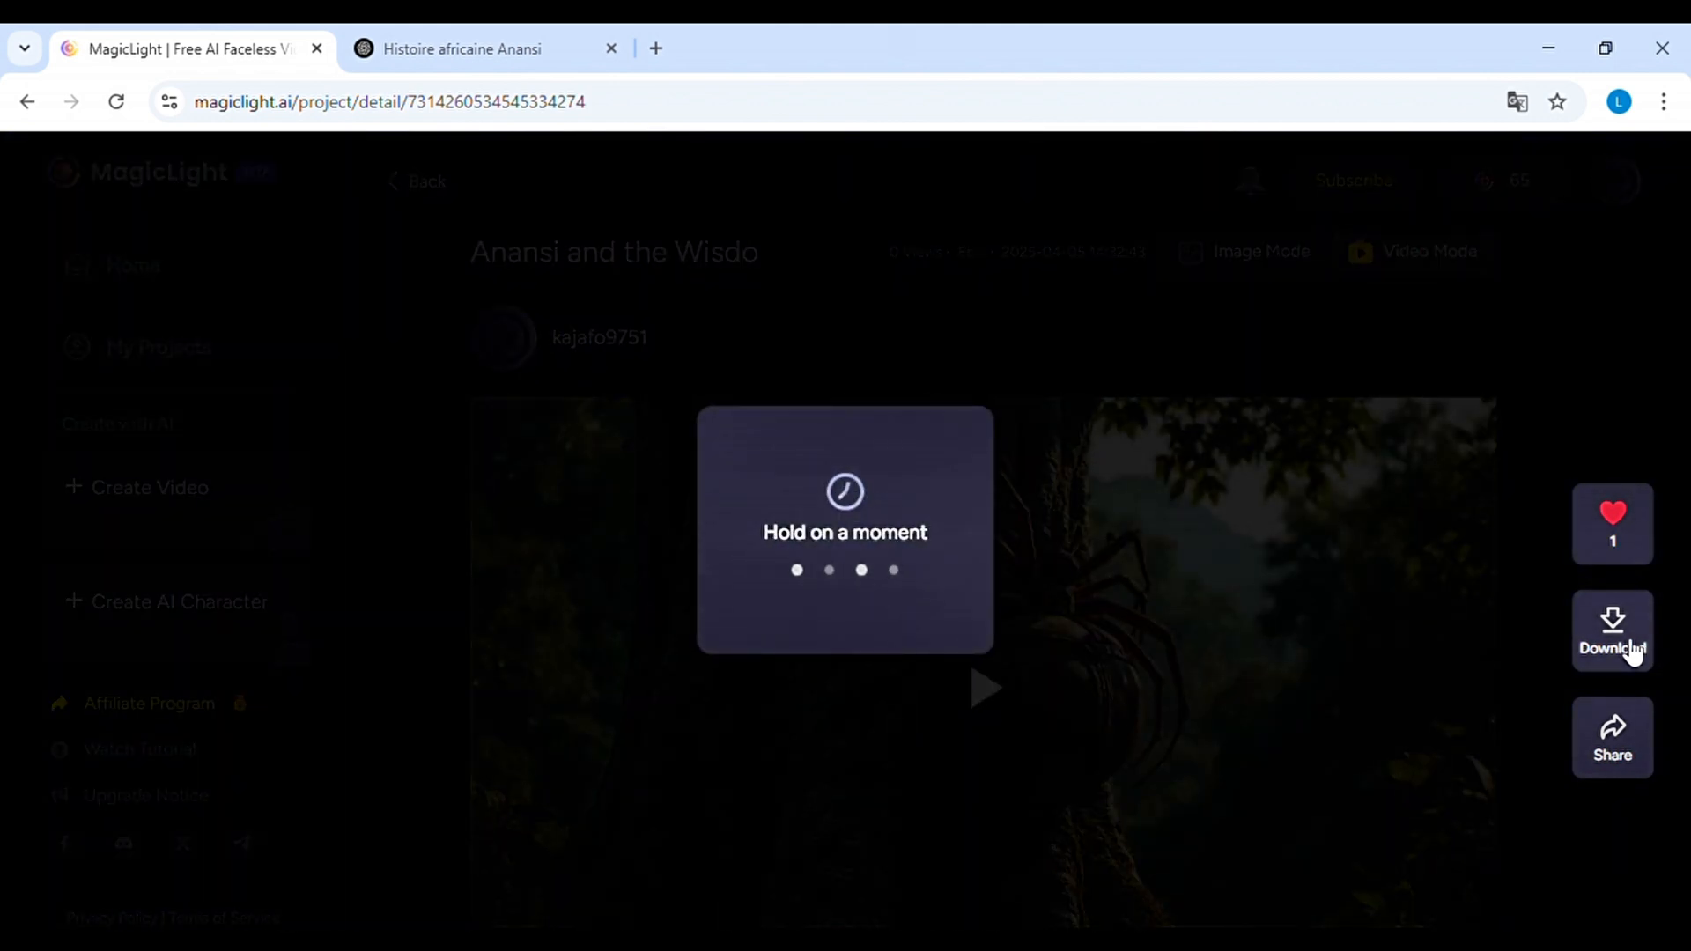